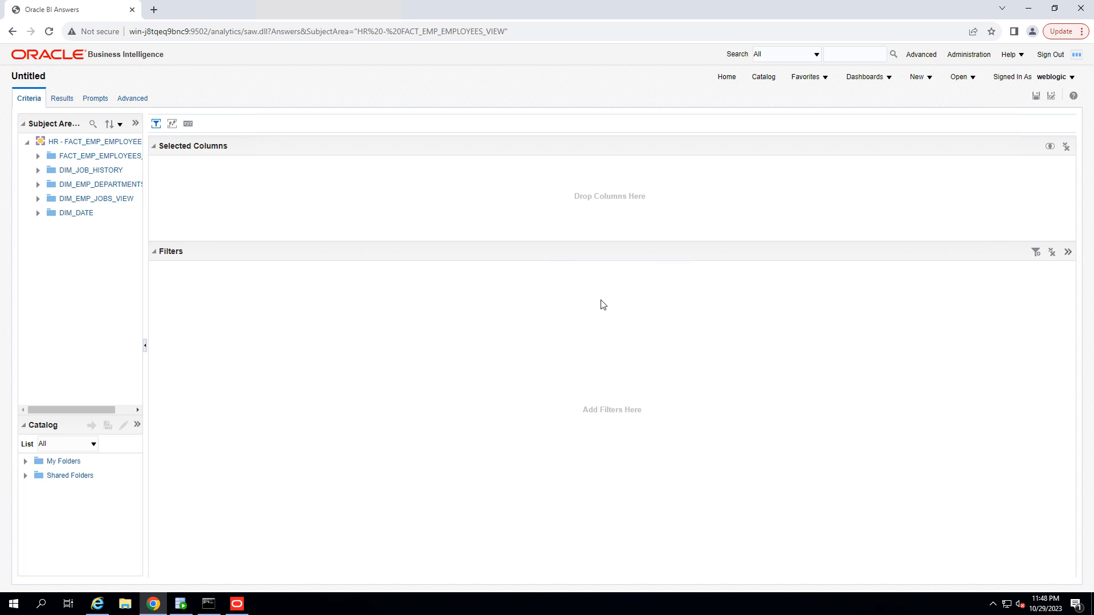
- Add the FIRST_NAME, LAST_NAME, PHONE_NUMBER and EMAIL columns from FACT_EMP_EMPLOYEES_VIEW to the analysis
left_click(38, 156)
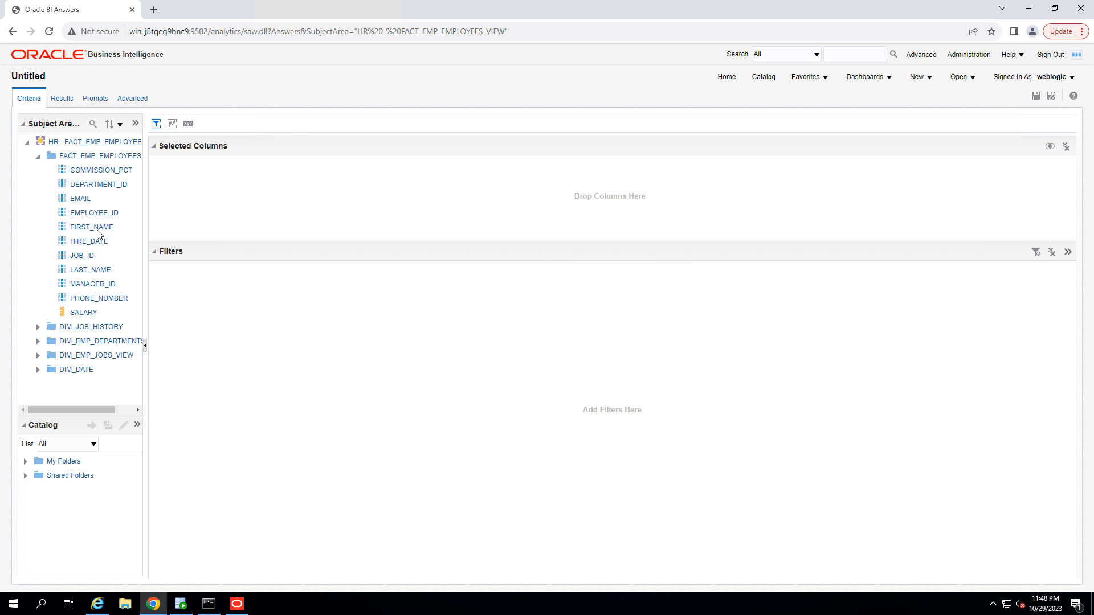
double_click(98, 231)
double_click(103, 272)
left_click(102, 302)
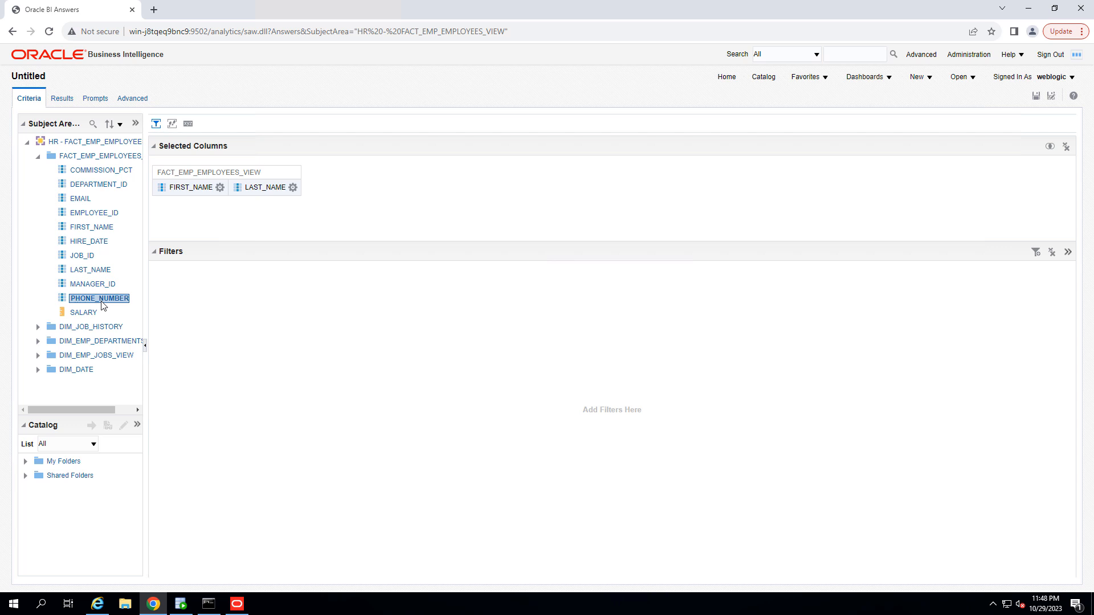
double_click(102, 301)
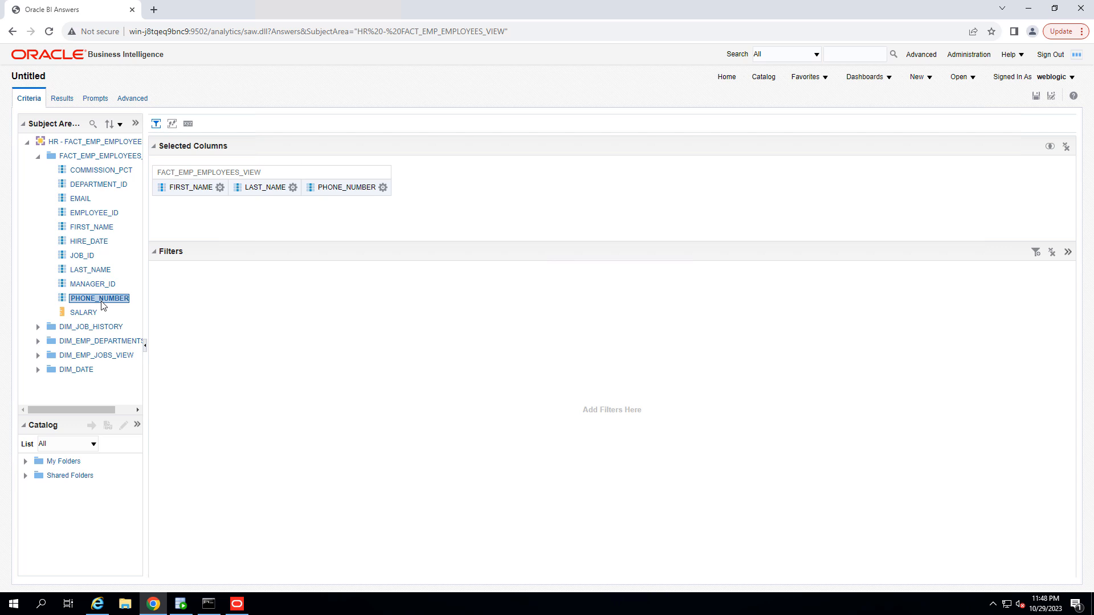
double_click(80, 199)
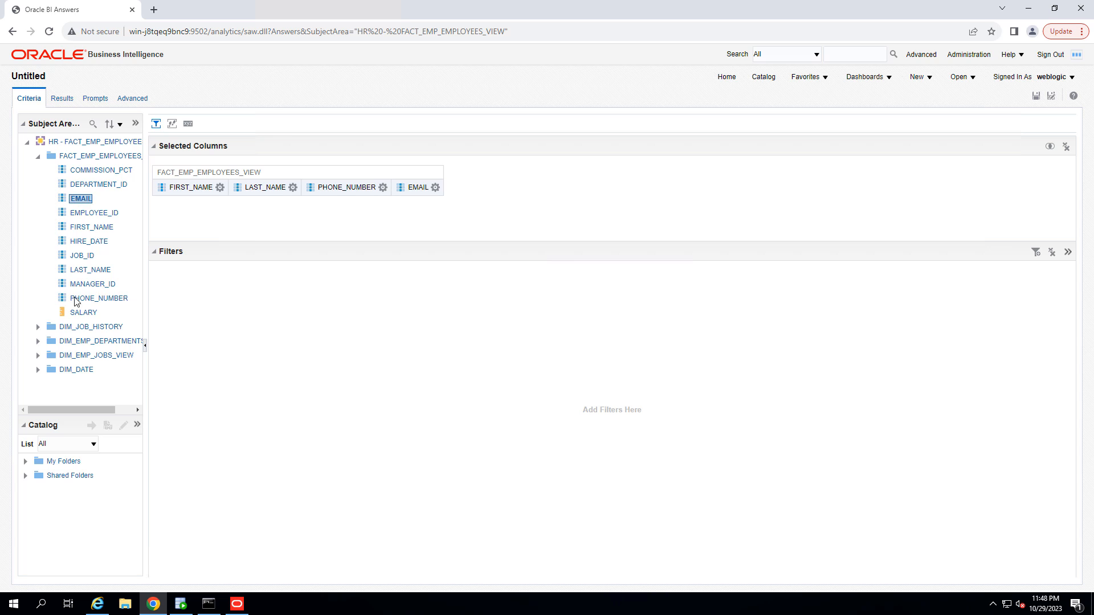
- Add the DEPARTMENT_NAME column from DIM_EMP_DEPARTMENTS_VIEW to the selected columns
left_click(38, 327)
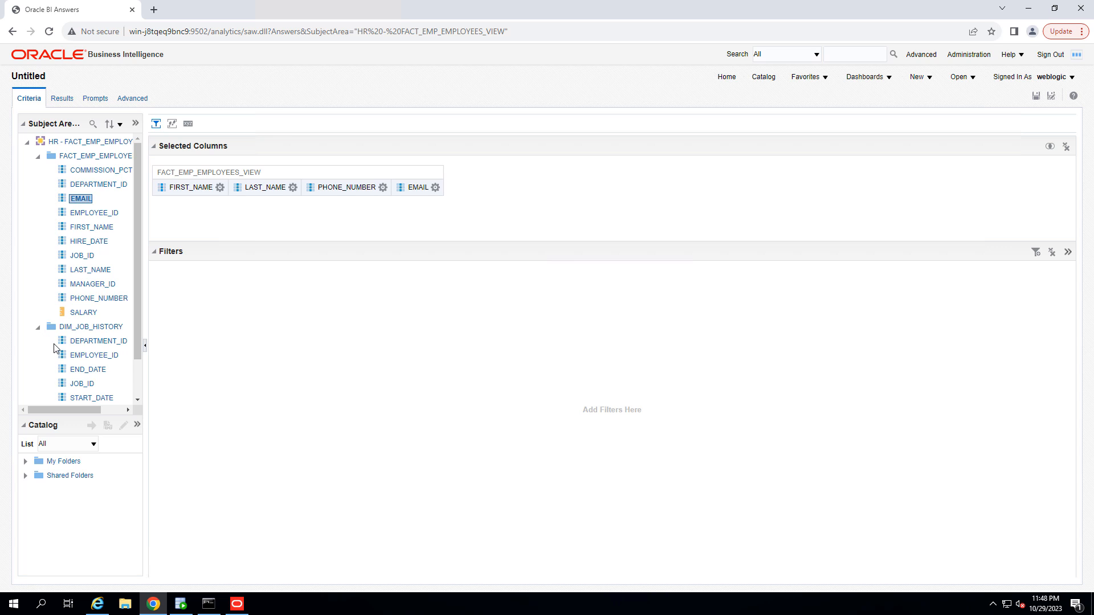
scroll(46, 339, "down", 1)
left_click(38, 283)
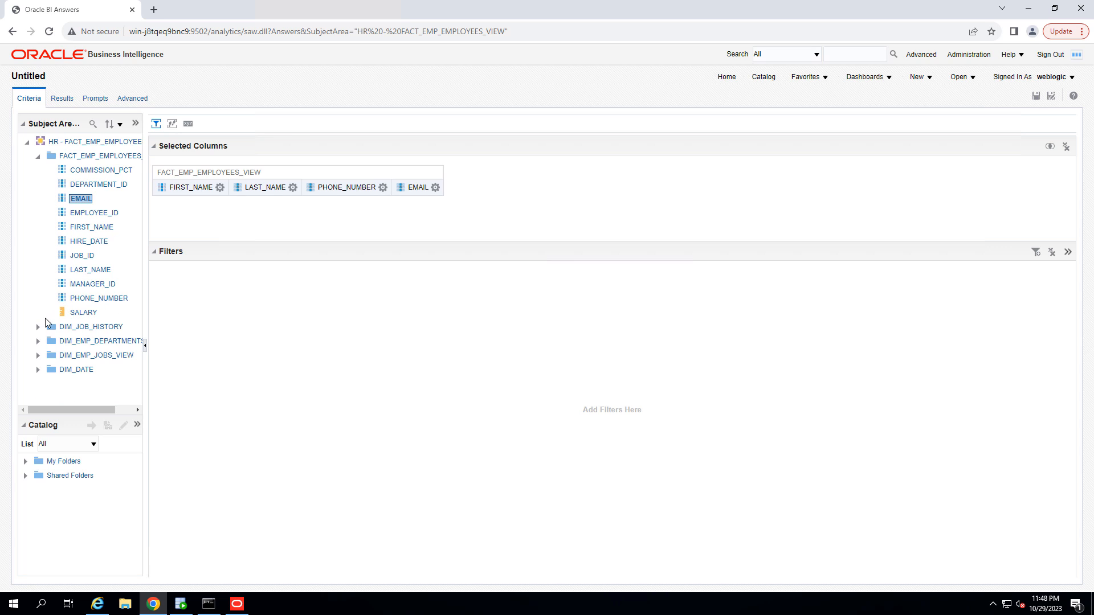
left_click(38, 341)
scroll(94, 360, "down", 1)
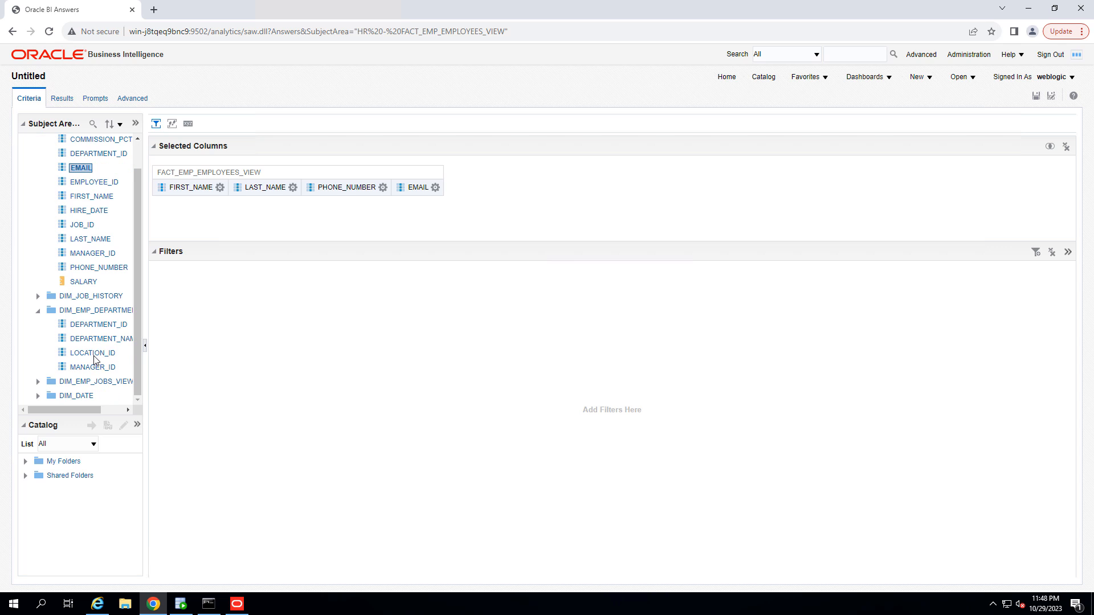
double_click(100, 339)
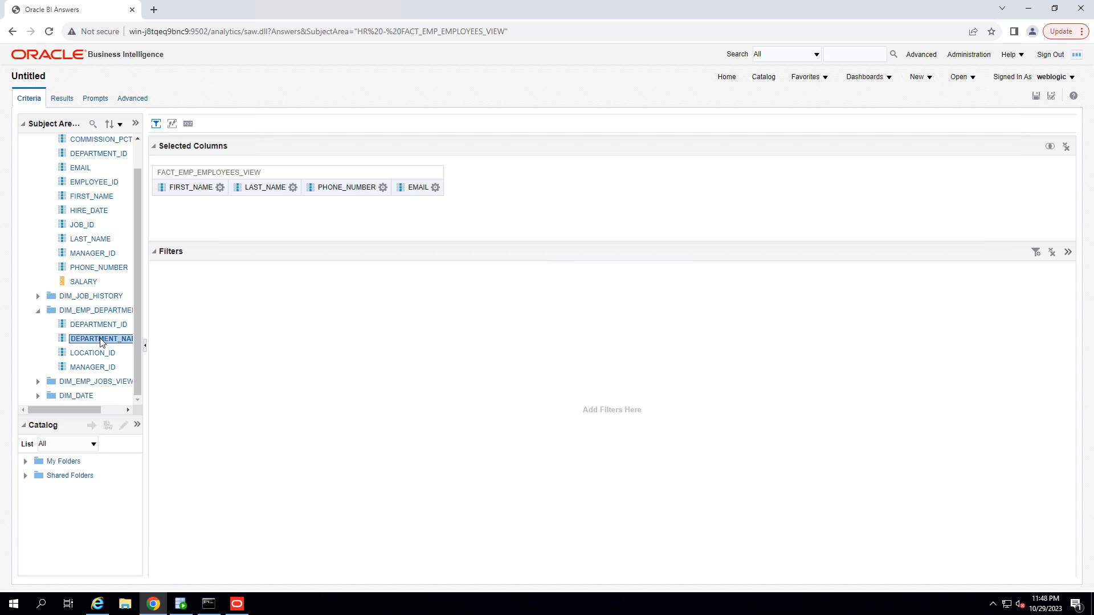
left_click(38, 312)
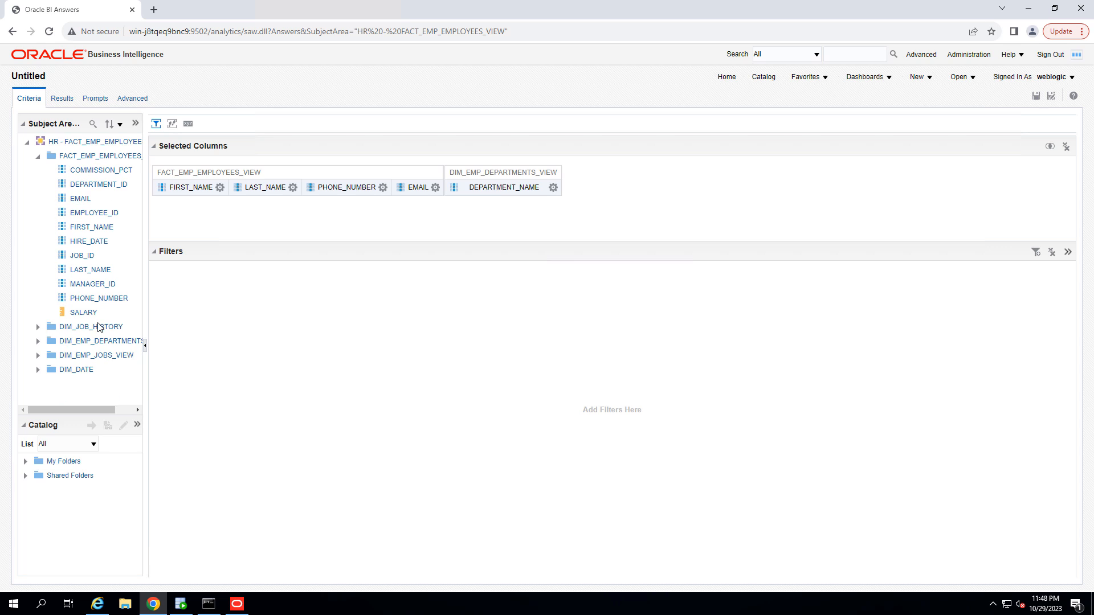
- Add the JOB_TITLE column from DIM_EMP_JOBS_VIEW and display the analysis results
left_click(38, 355)
scroll(122, 367, "down", 1)
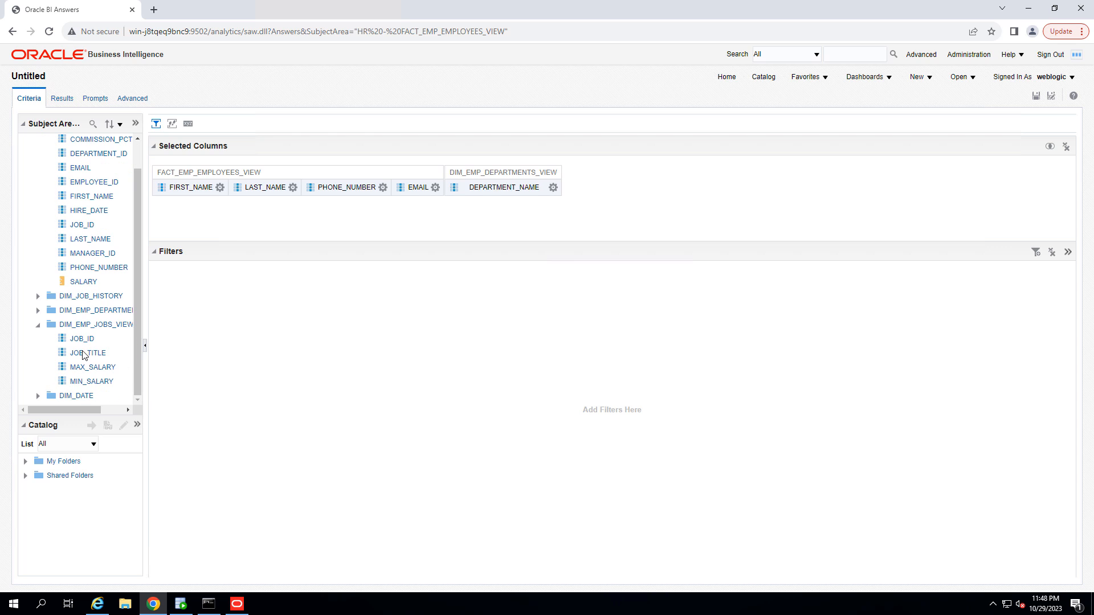
double_click(83, 354)
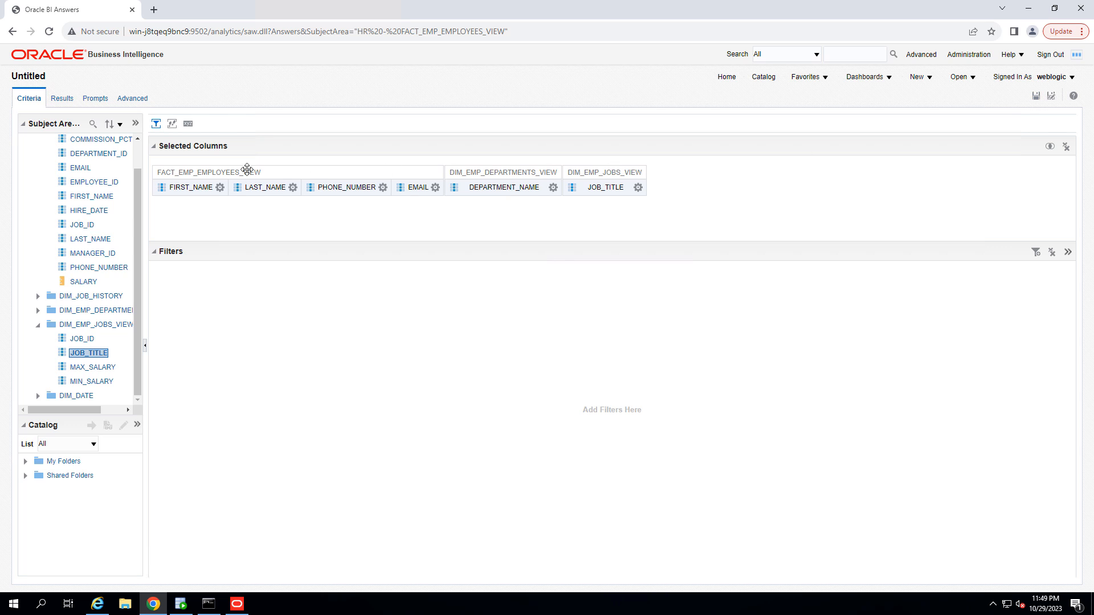
left_click(61, 98)
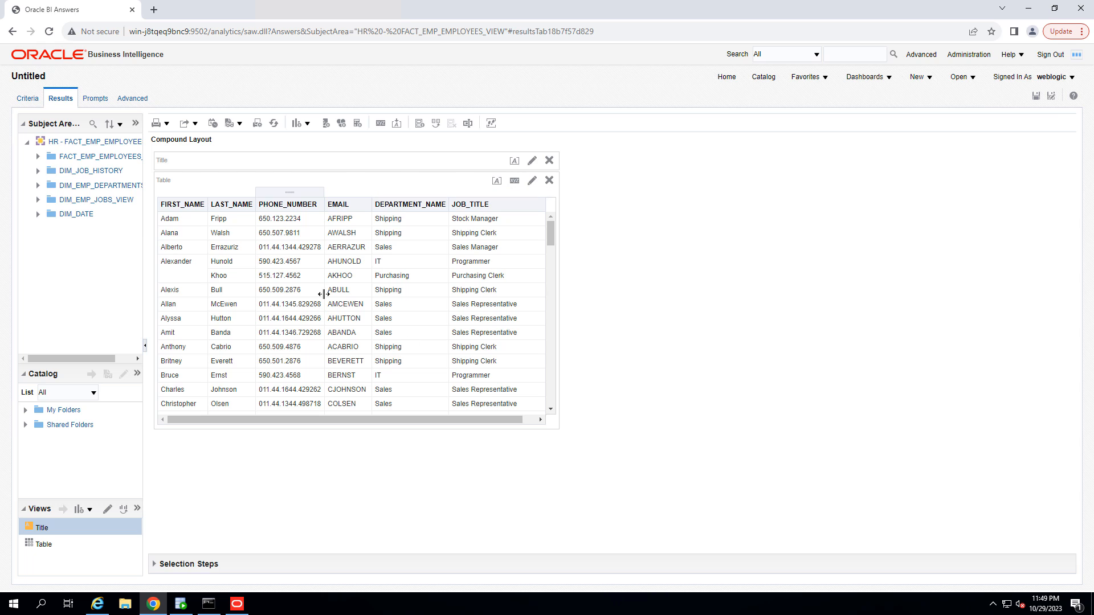
- Add a FIRST_NAME filter with operator "is equal to / is in" for a single employee's first name and display the filtered results
left_click(27, 99)
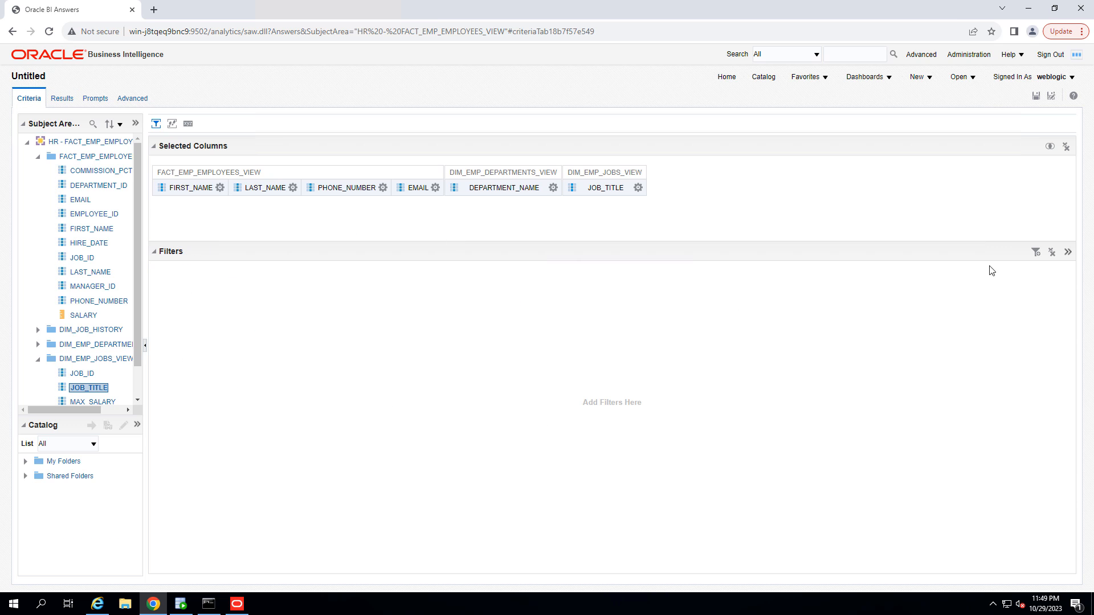
left_click(1037, 253)
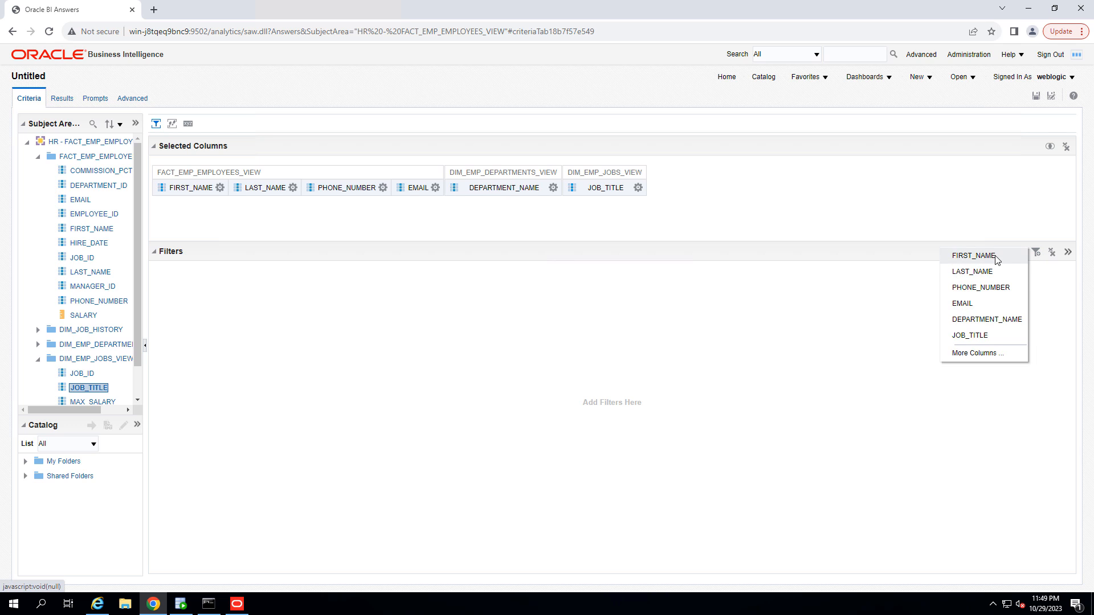
left_click(974, 256)
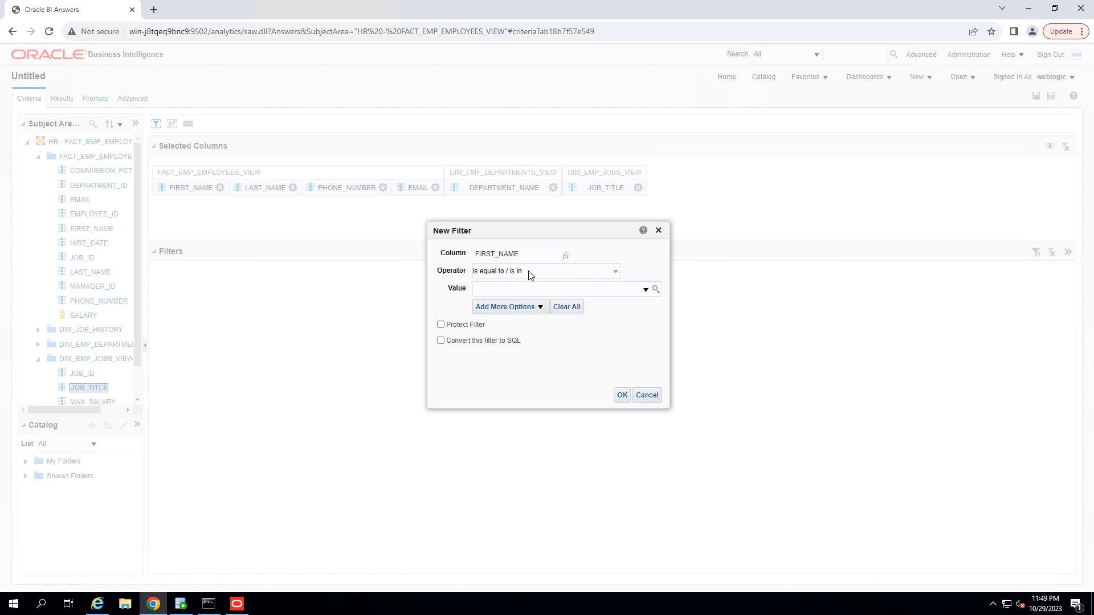
left_click(645, 290)
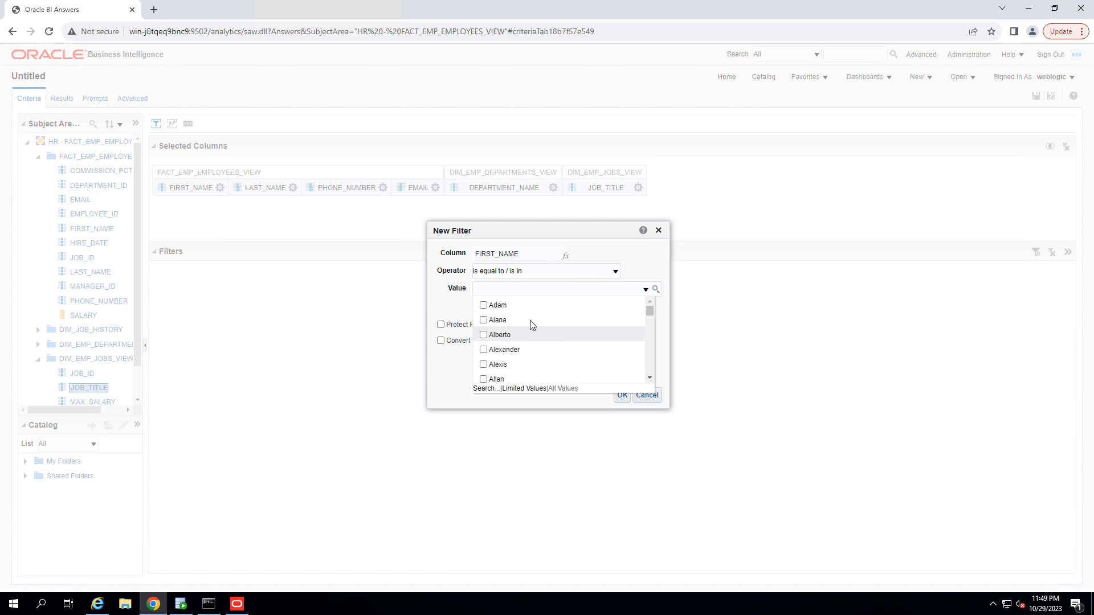
scroll(508, 342, "down", 5)
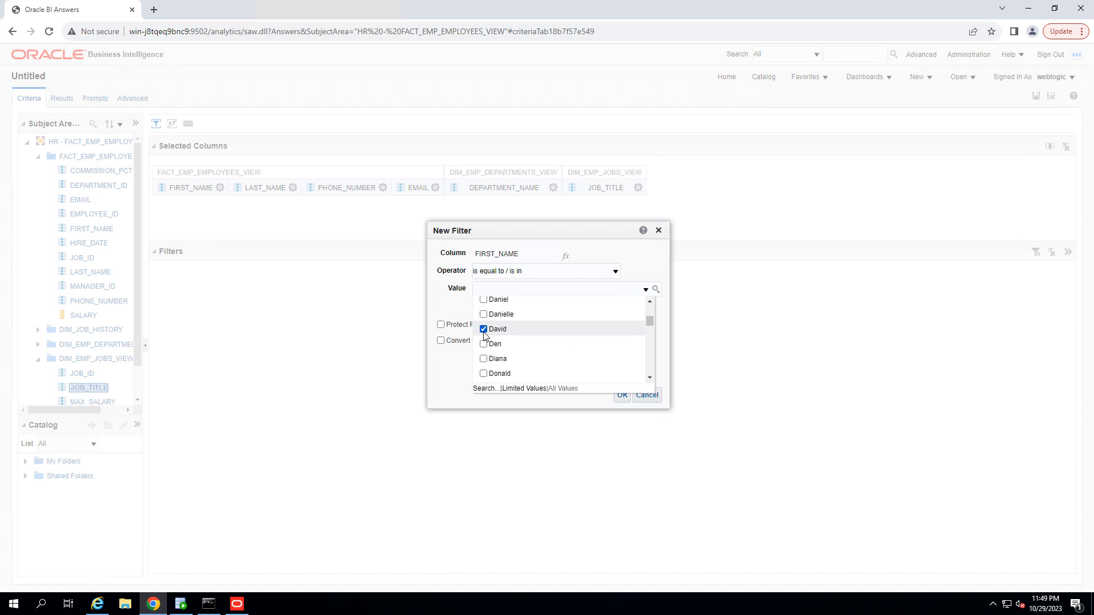
left_click(483, 329)
left_click(622, 395)
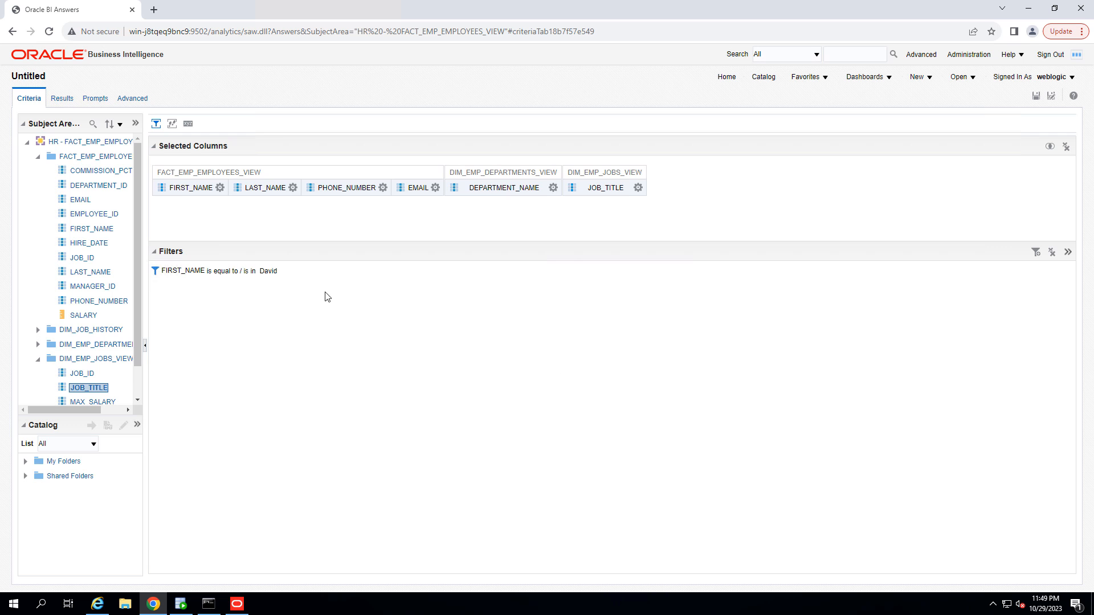
left_click(61, 99)
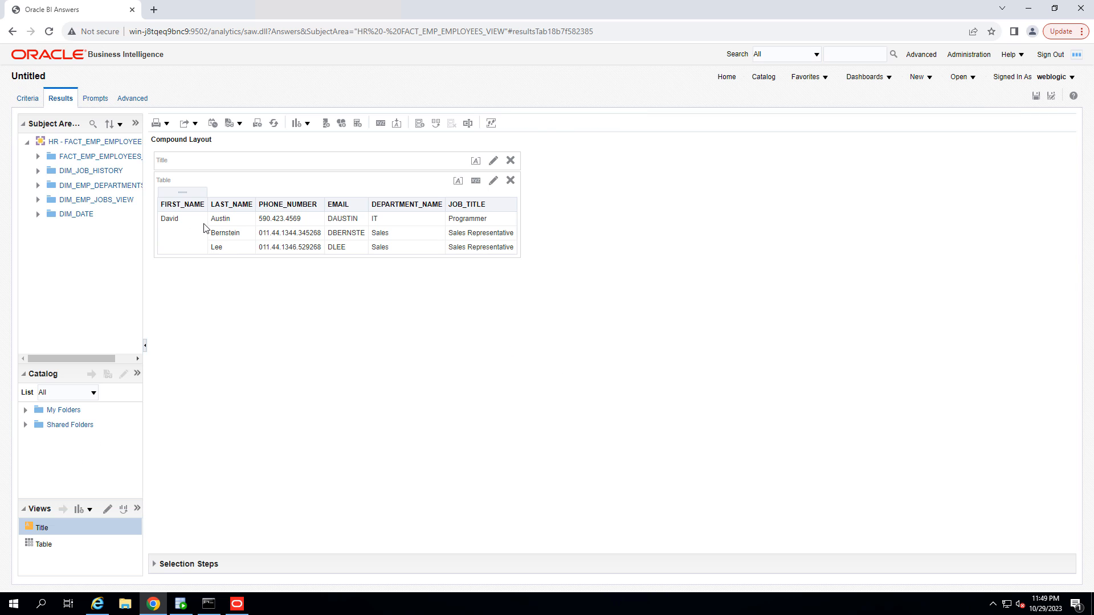
- Change the FIRST_NAME filter's operator to "is prompted" in the analysis criteria and remove that filter
left_click(27, 98)
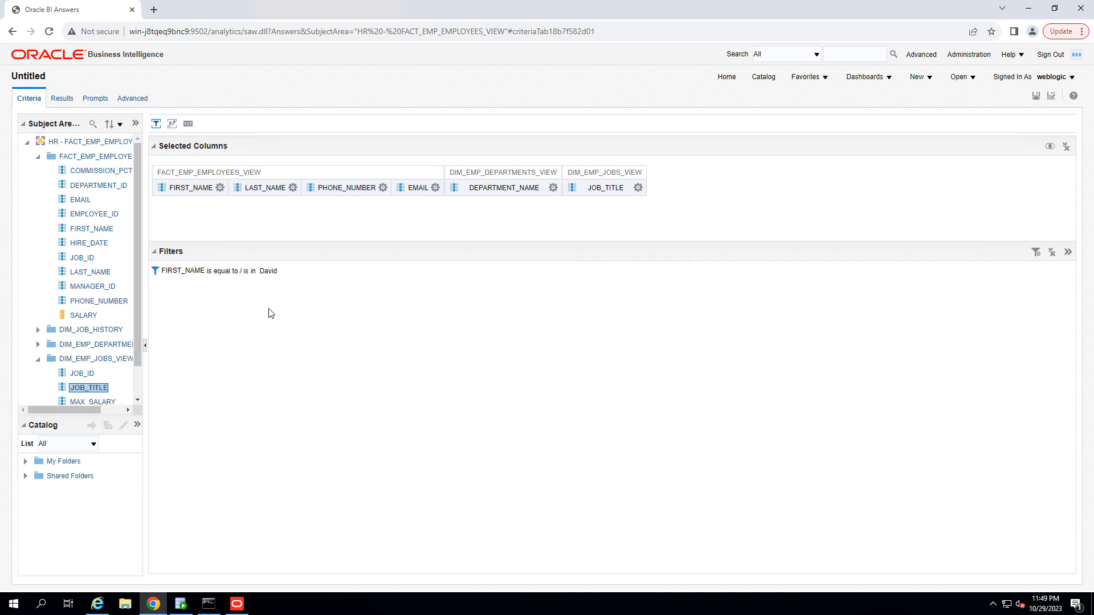
left_click(289, 273)
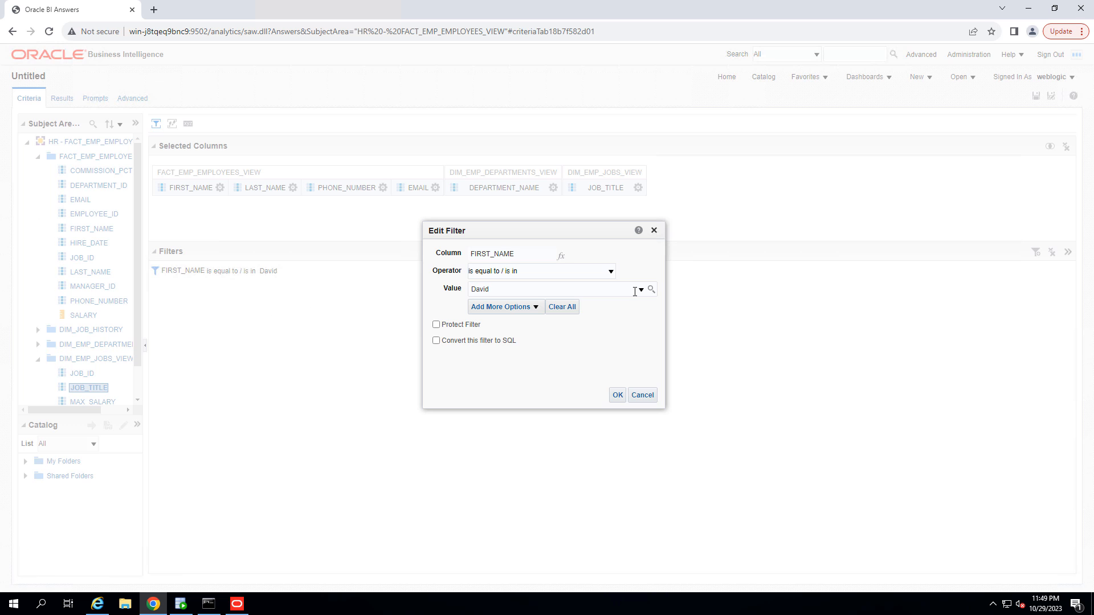
left_click(610, 275)
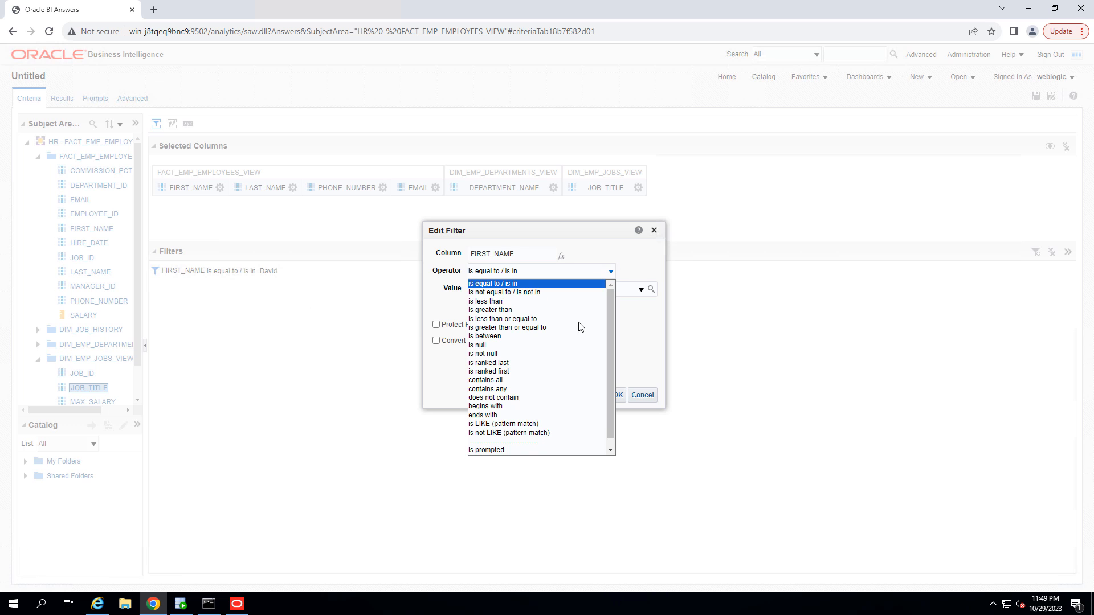
left_click(499, 445)
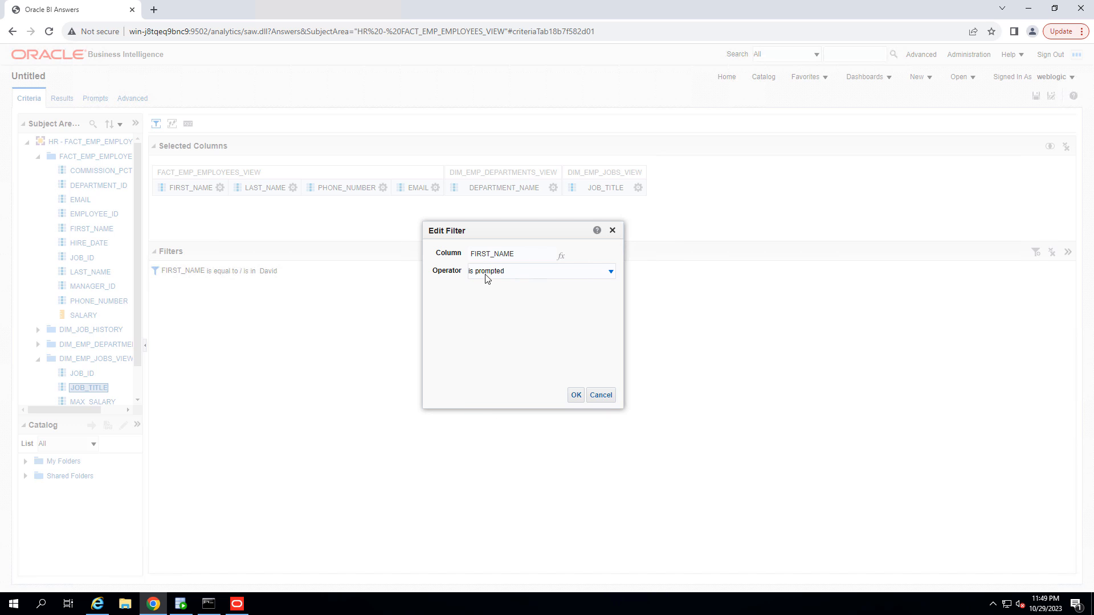
left_click(511, 272)
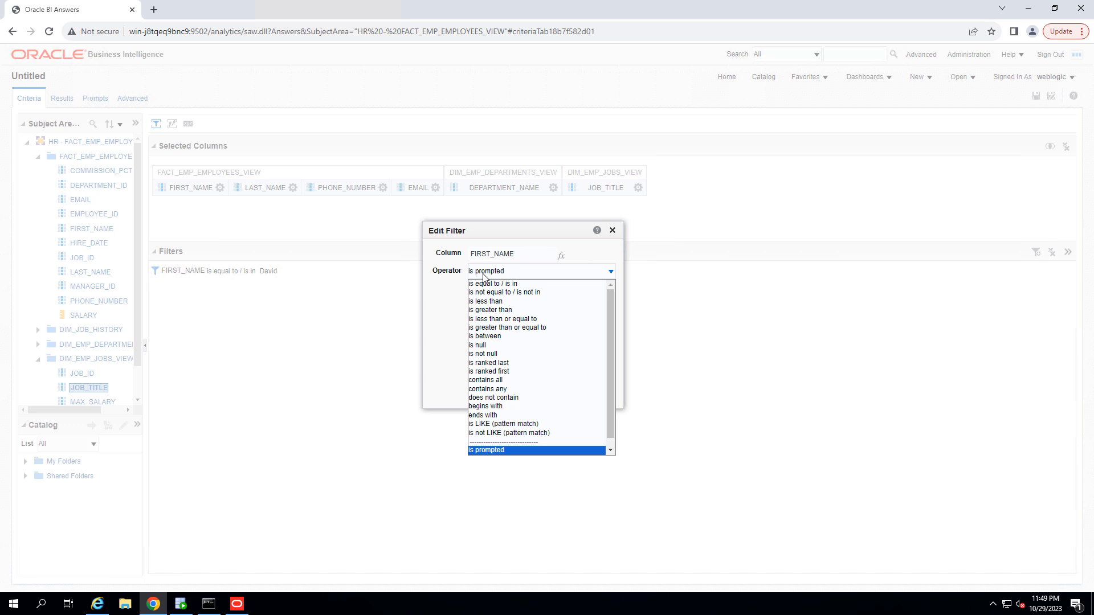
left_click(465, 279)
left_click(572, 395)
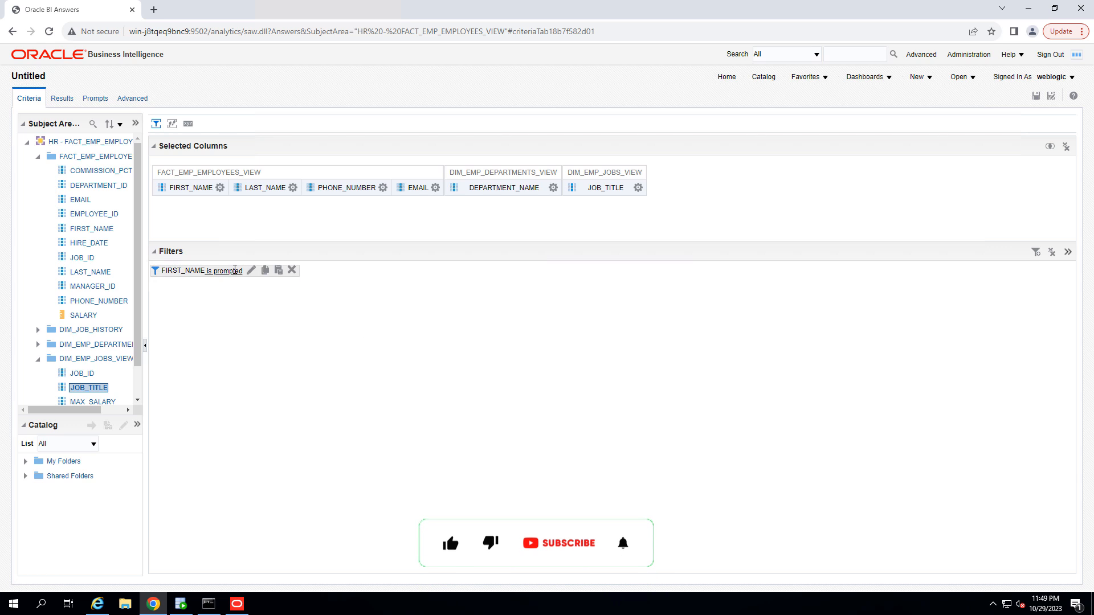
left_click(291, 270)
- Add a filter on the PHONE_NUMBER column with the operator "is prompted"
left_click(1035, 252)
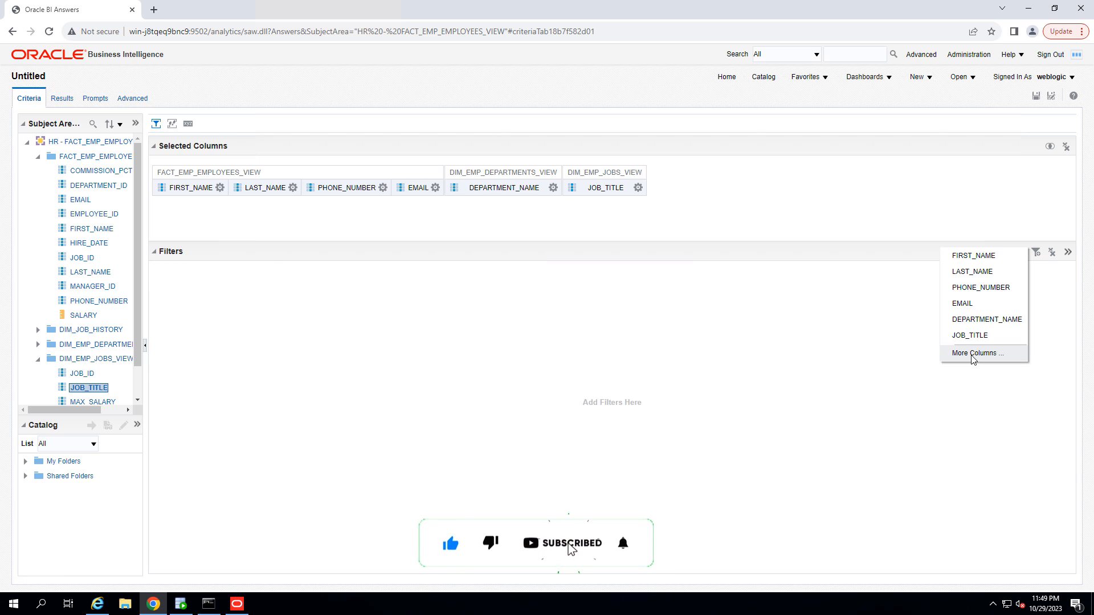
left_click(974, 288)
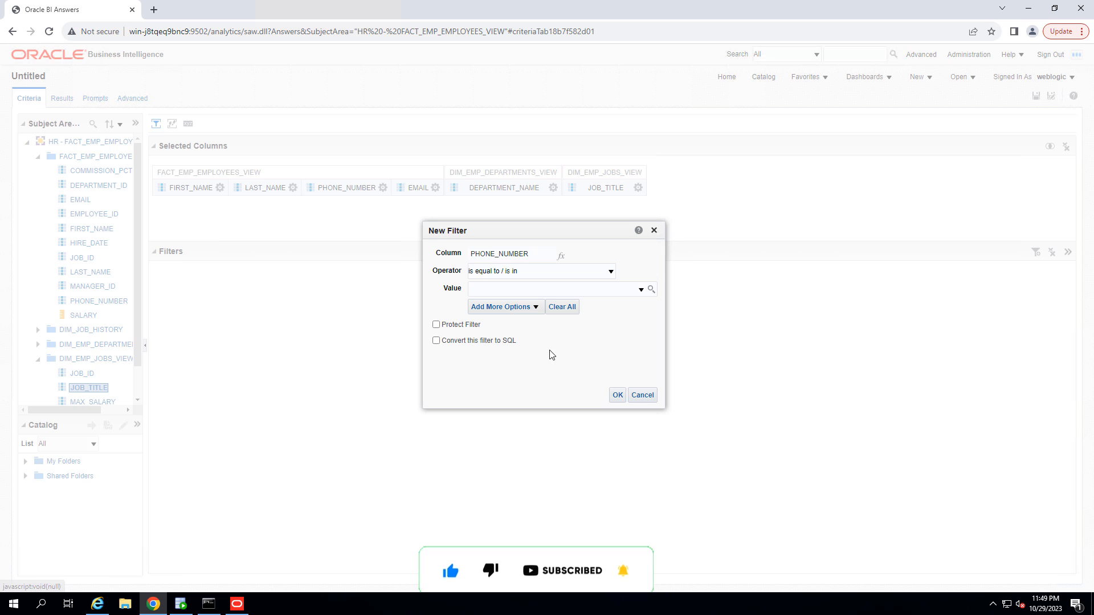
left_click(614, 276)
left_click(488, 450)
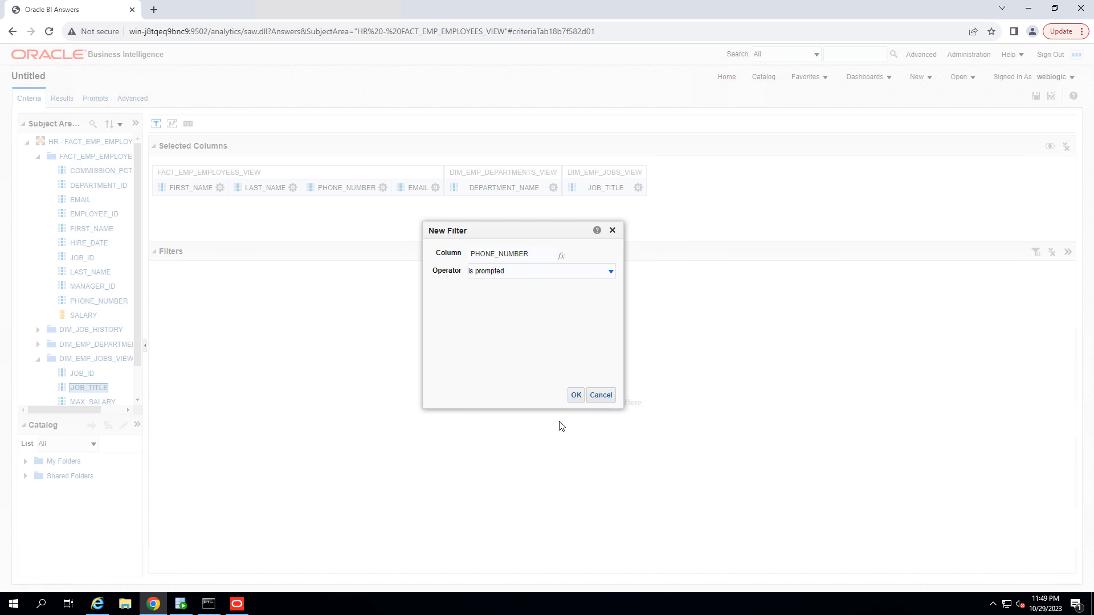
left_click(576, 395)
- Add a filter on the EMAIL column with the operator "is prompted"
left_click(1035, 254)
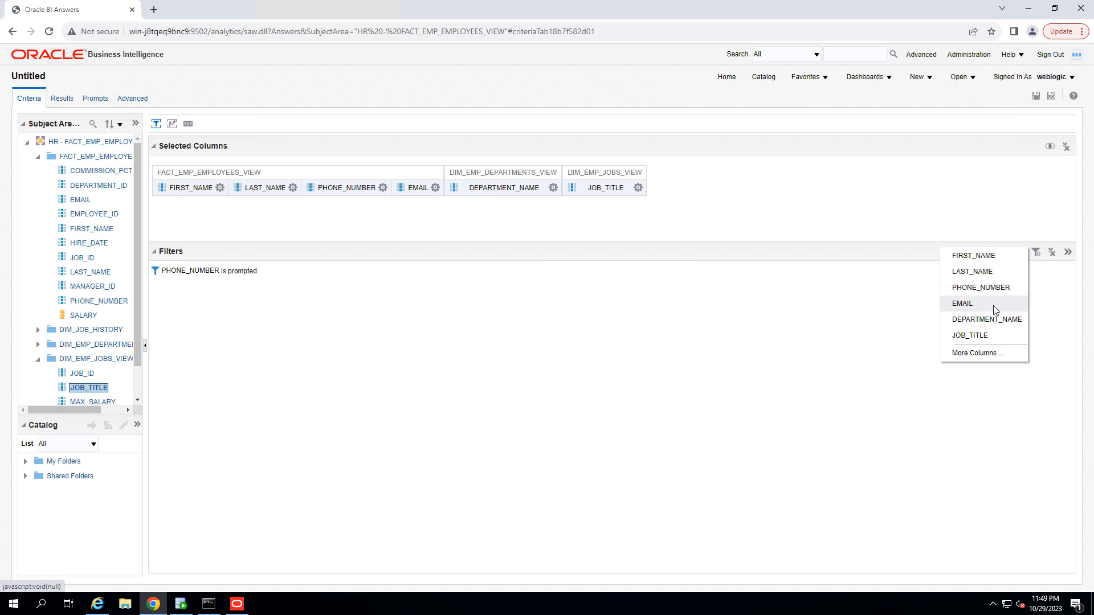
left_click(963, 303)
left_click(611, 271)
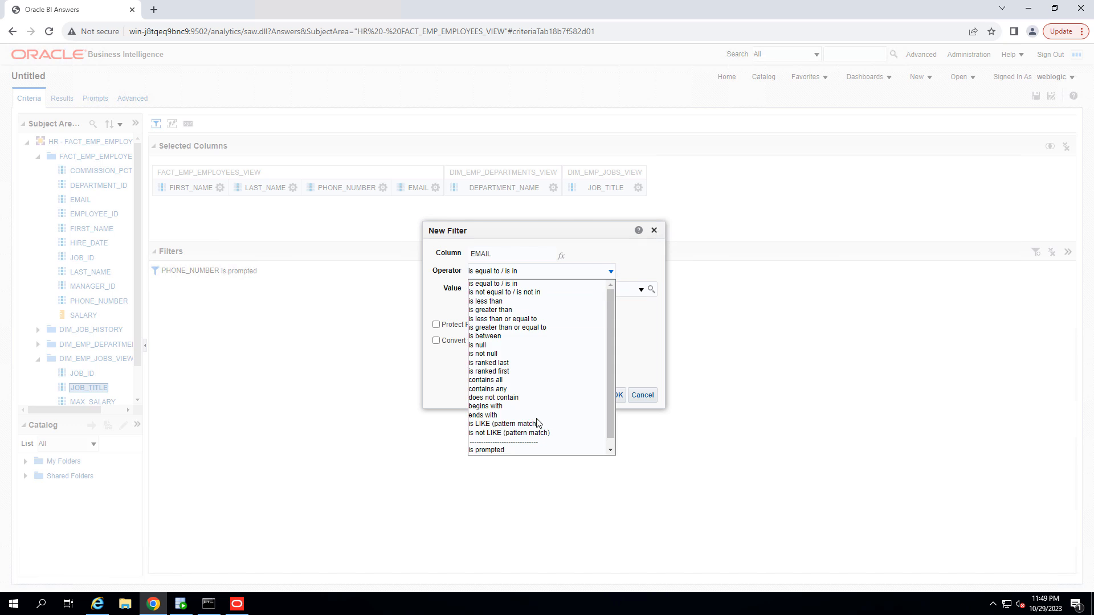
left_click(525, 450)
left_click(571, 397)
- Add a filter on the DEPARTMENT_NAME column with the operator "is prompted"
left_click(1035, 256)
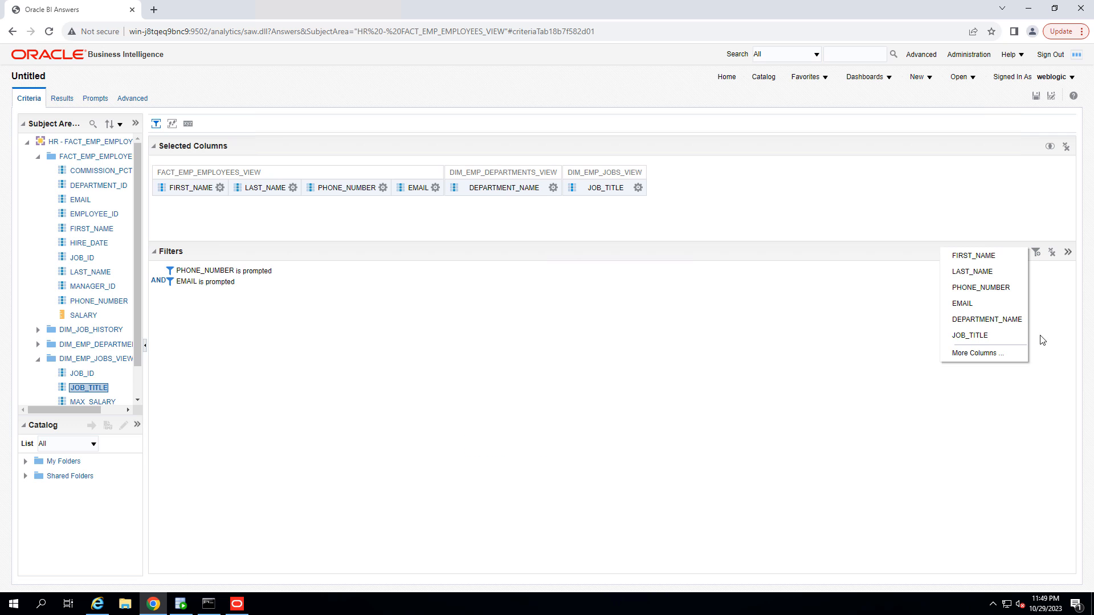
left_click(996, 318)
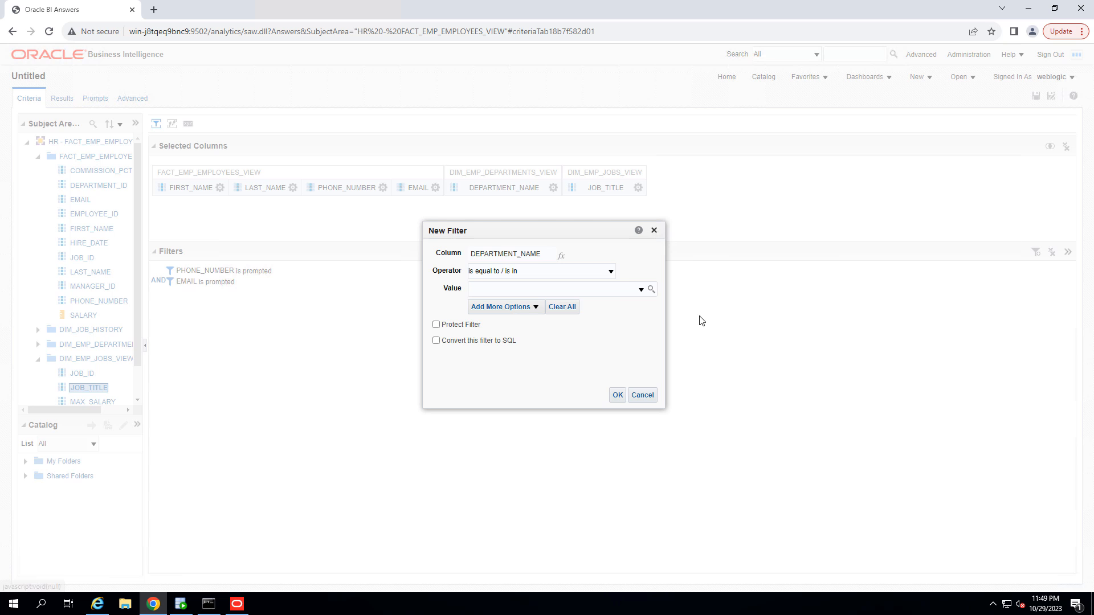
left_click(611, 272)
left_click(521, 451)
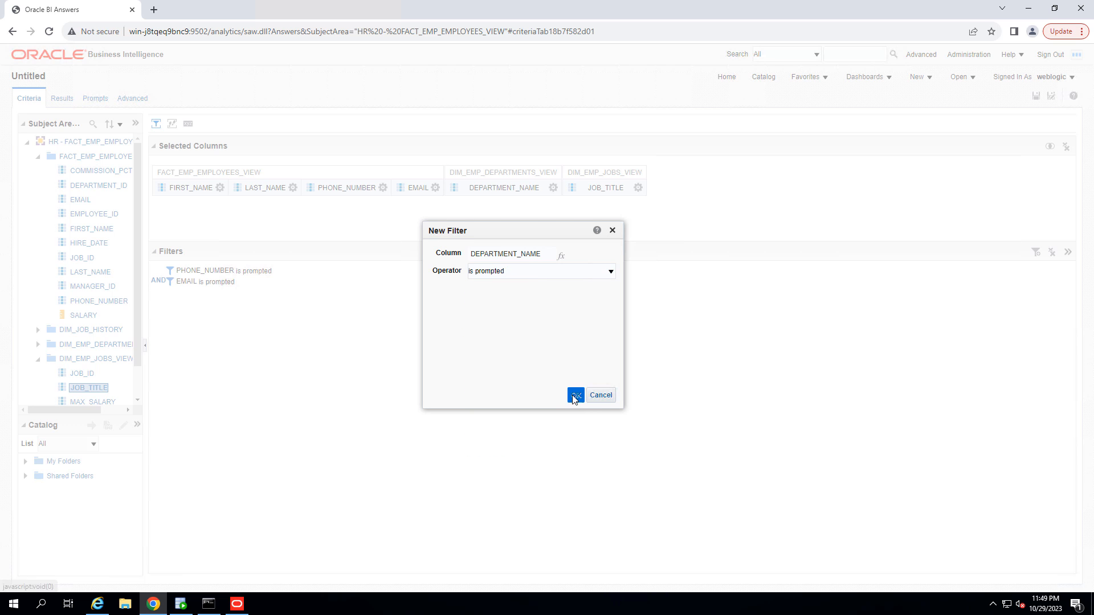
left_click(575, 394)
- Add a filter on the JOB_TITLE column with the operator "is prompted"
left_click(1035, 255)
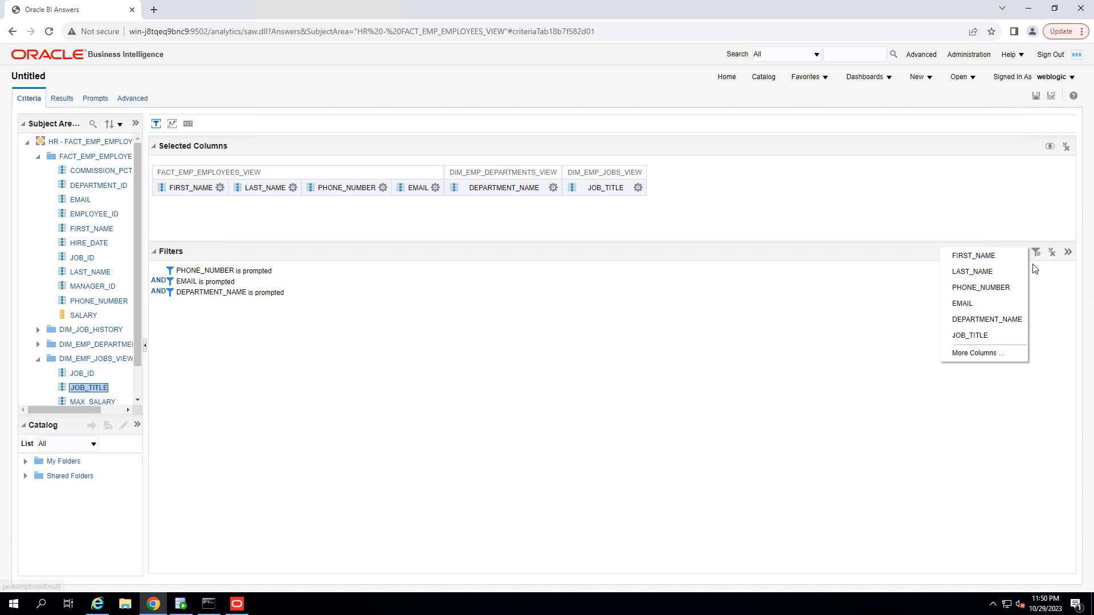
left_click(974, 336)
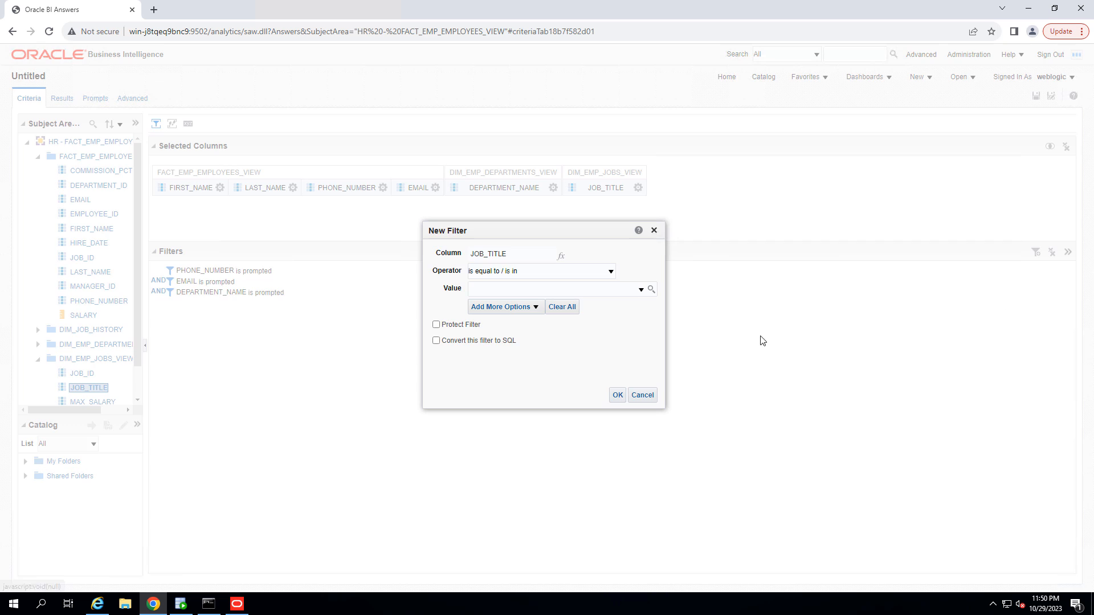
left_click(640, 290)
left_click(585, 273)
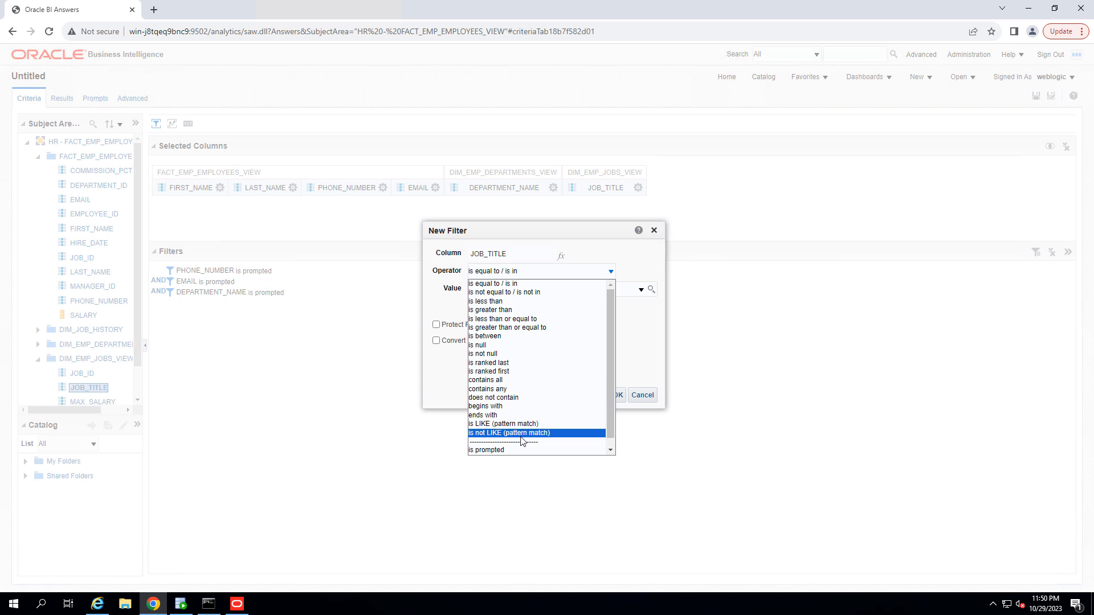
left_click(501, 450)
left_click(574, 394)
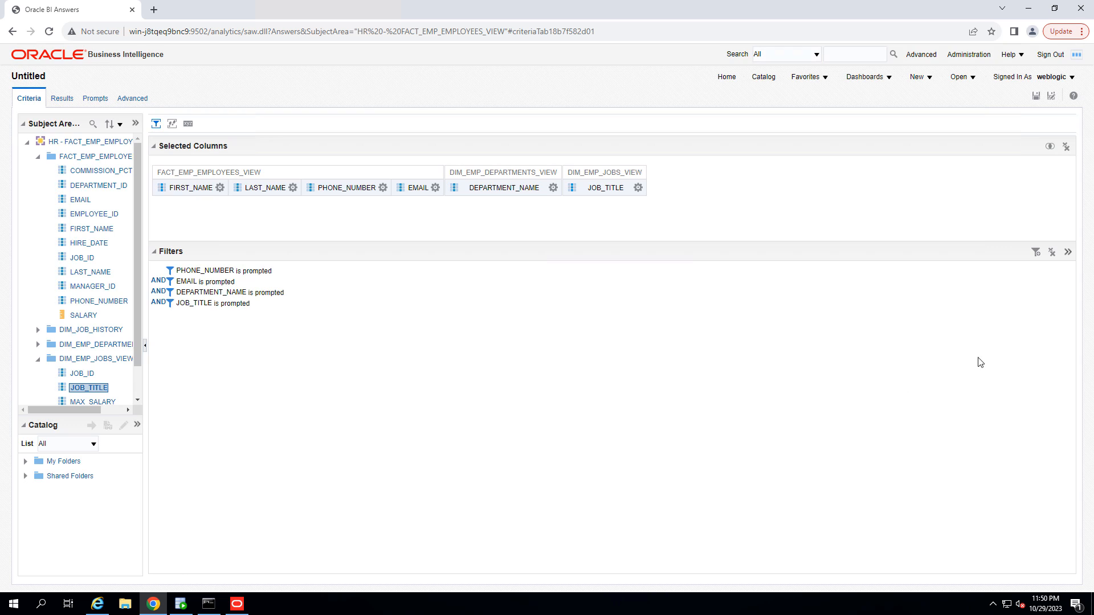
- Add a filter on the SALARY column from FACT_EMP_EMPLOYEES_VIEW with the operator "is prompted"
left_click(1036, 252)
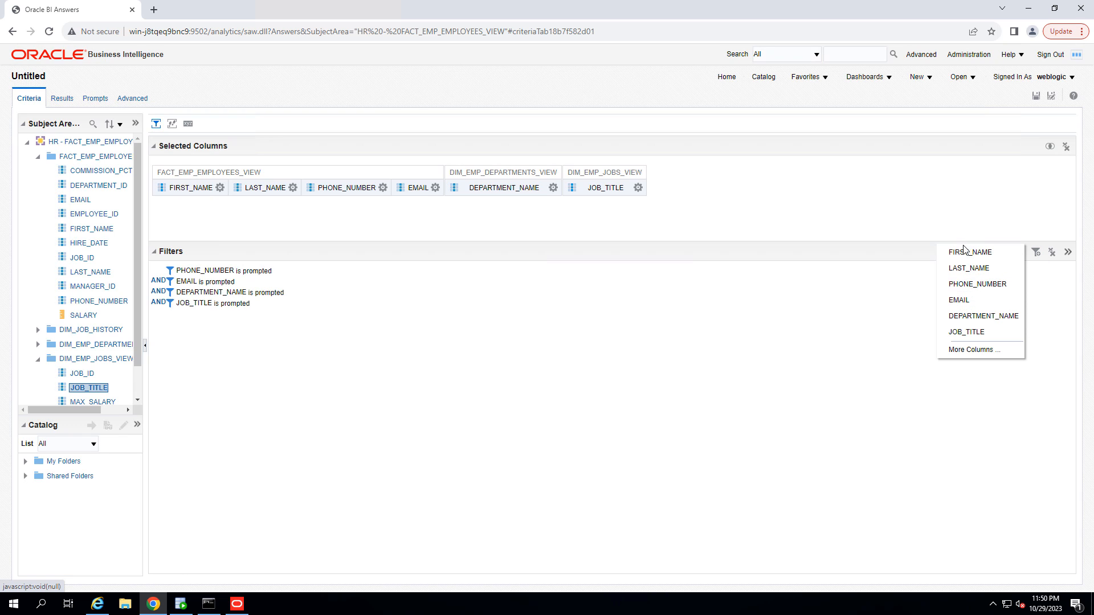
left_click(973, 348)
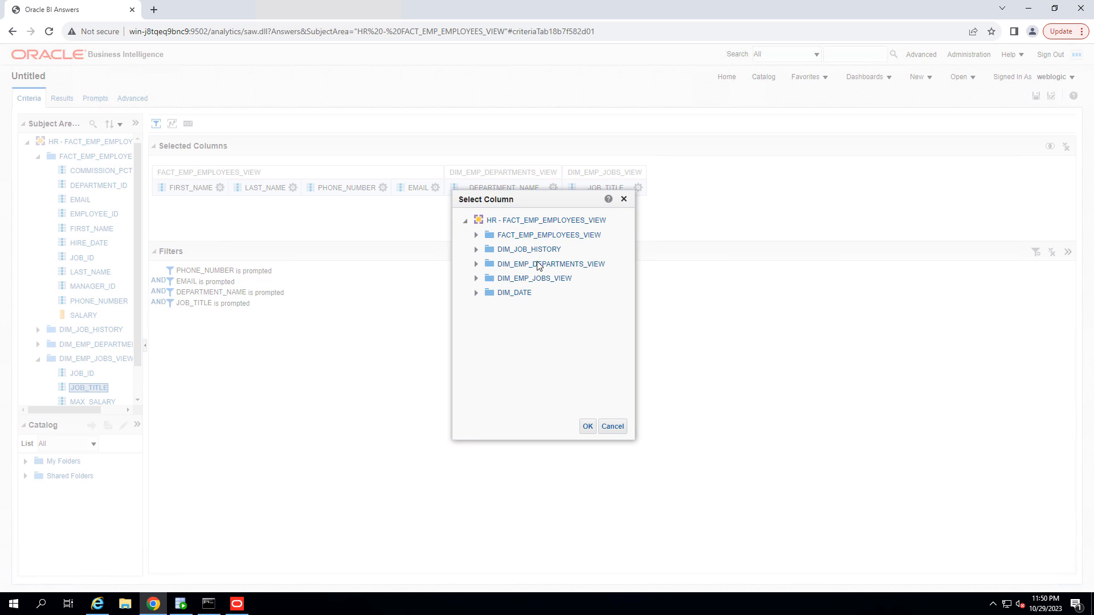
left_click(476, 237)
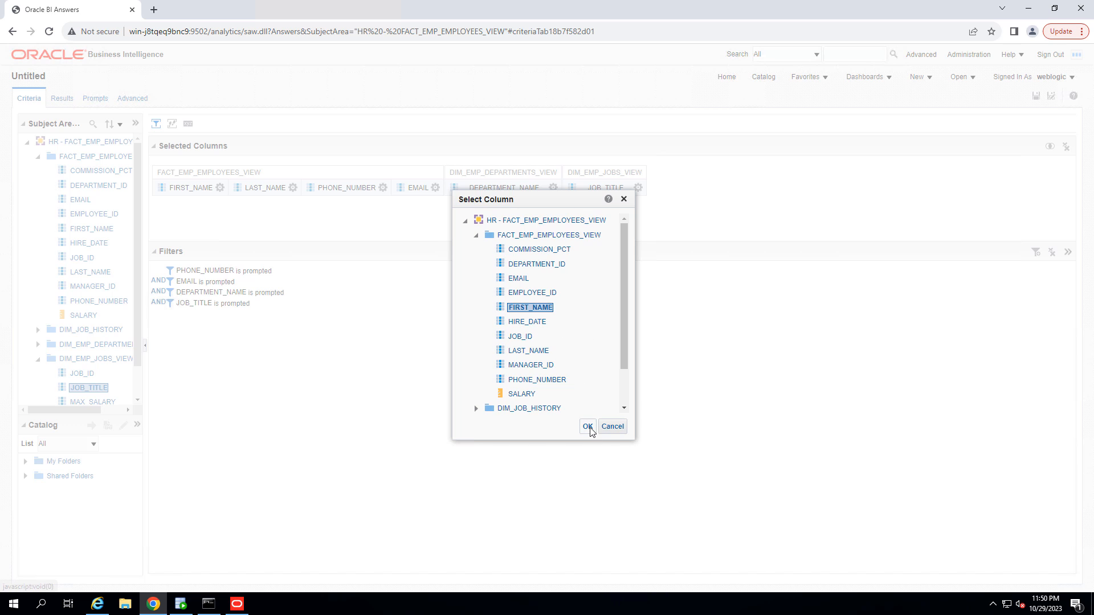
left_click(536, 396)
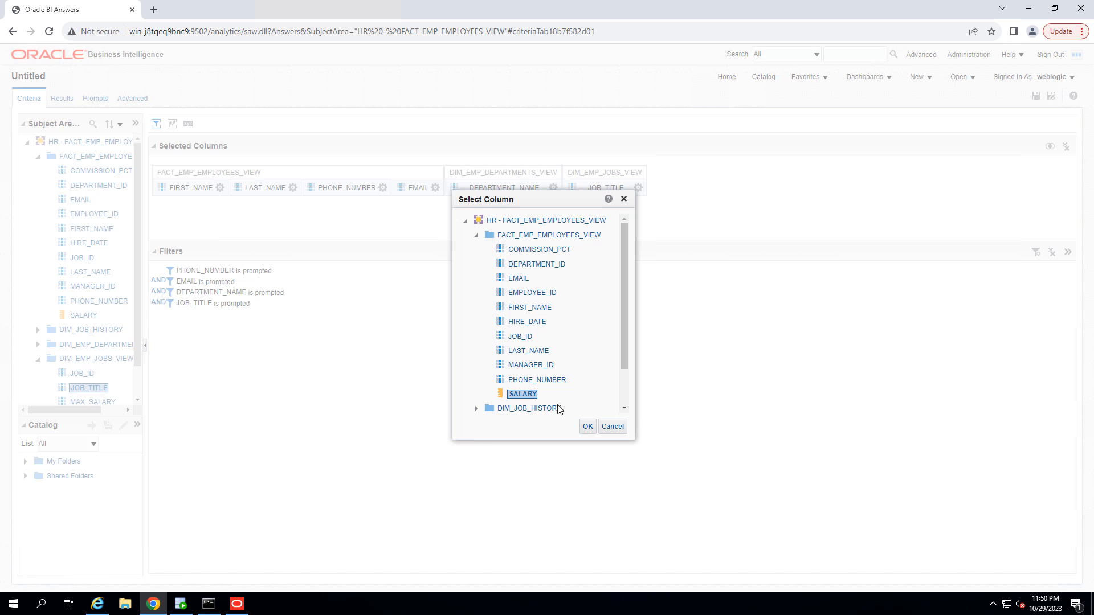
left_click(587, 426)
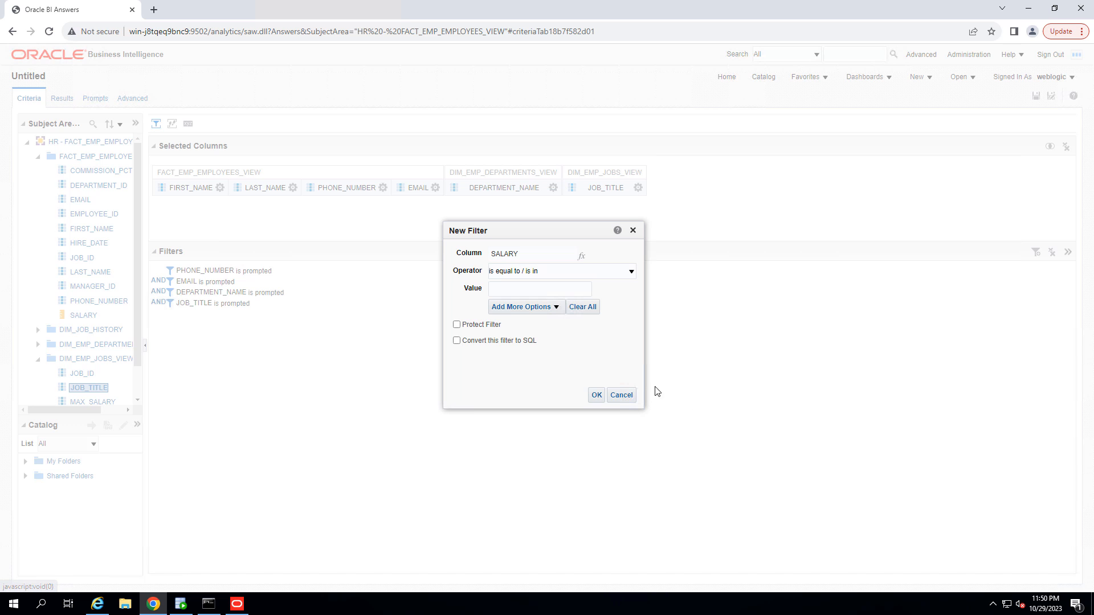
left_click(631, 271)
left_click(530, 392)
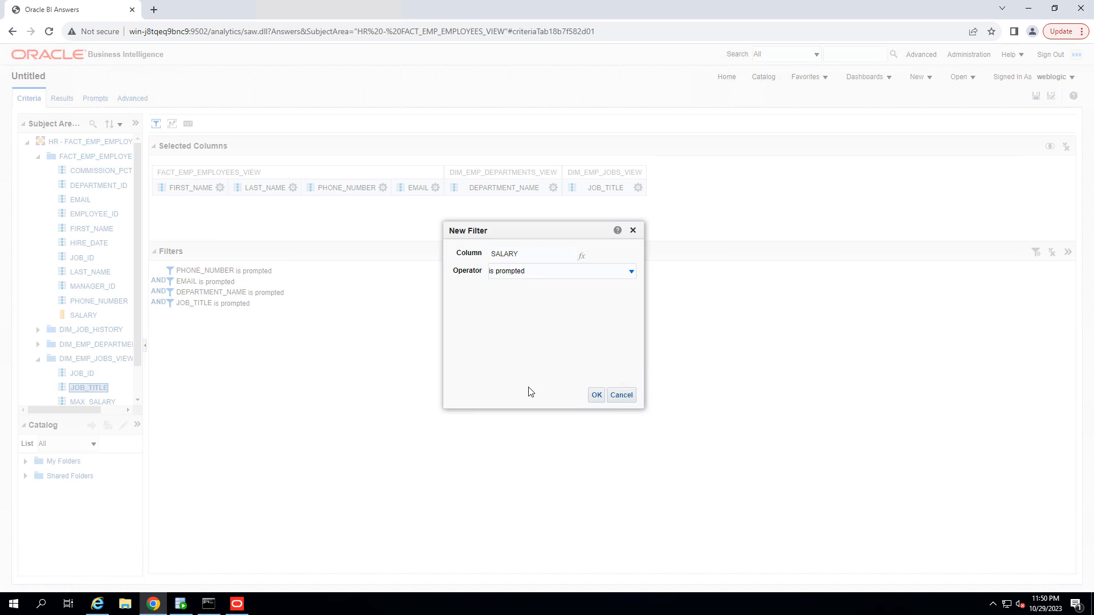
left_click(596, 396)
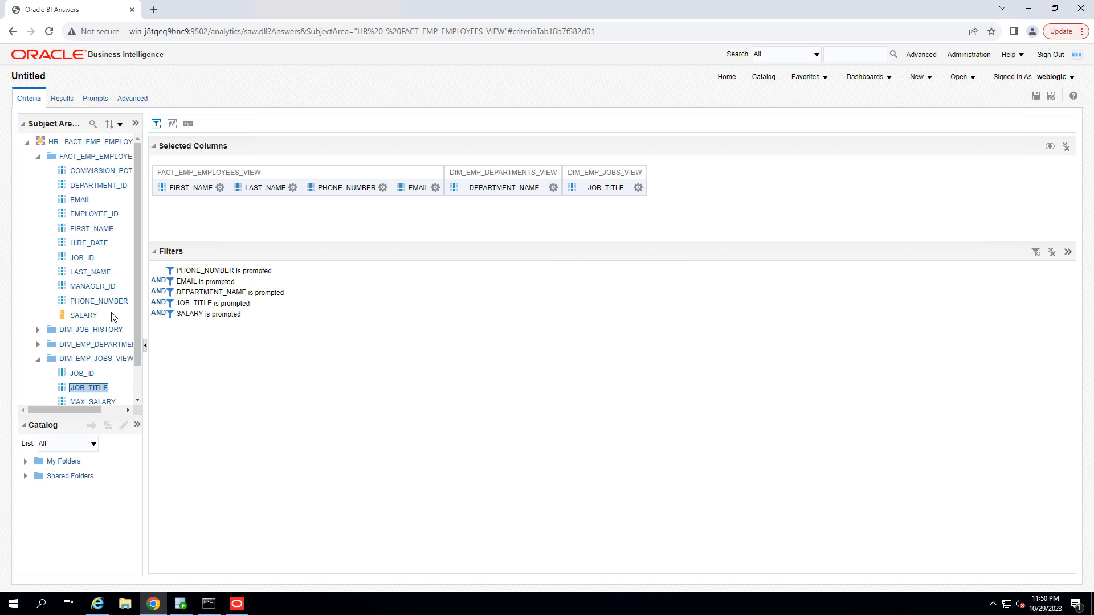
- Check the analysis results and save the analysis in My Folders as "sample for filter"
left_click(61, 98)
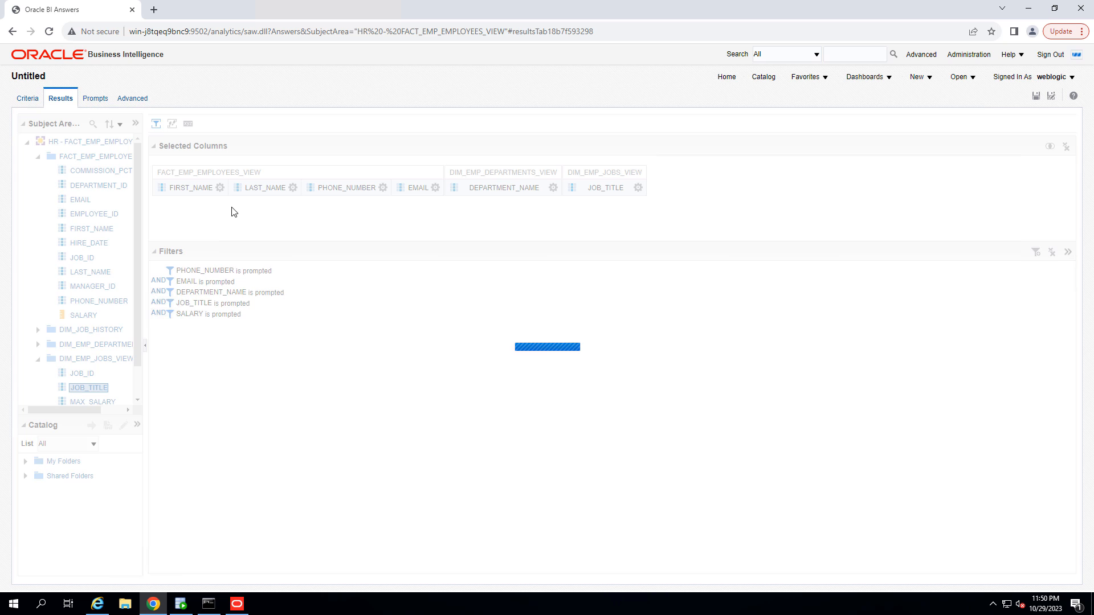
left_click(27, 99)
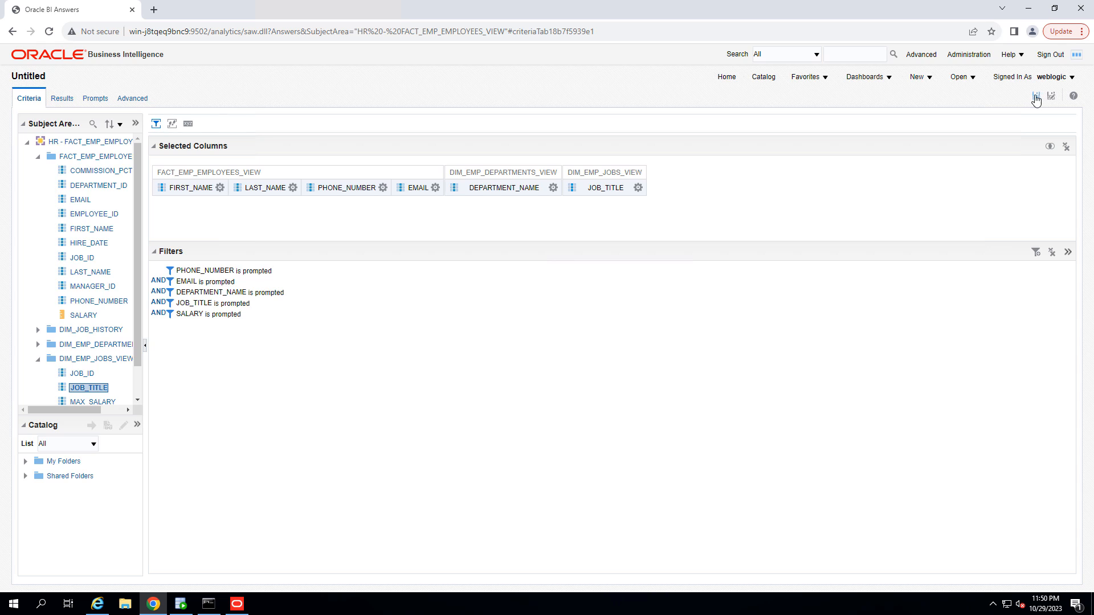
left_click(1036, 95)
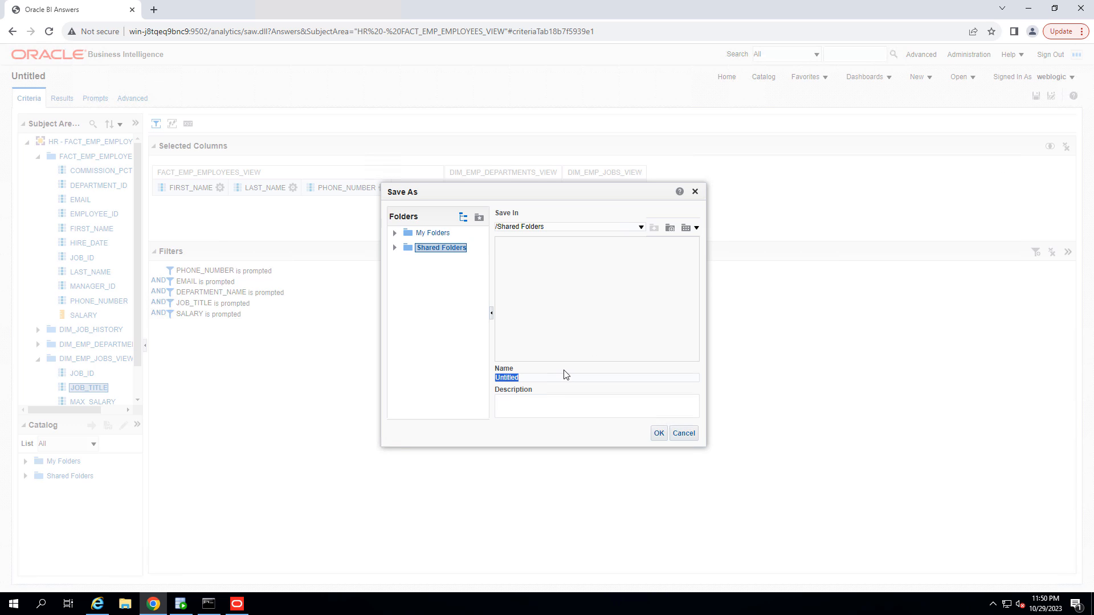
type("sample for filter")
left_click(434, 233)
left_click(658, 433)
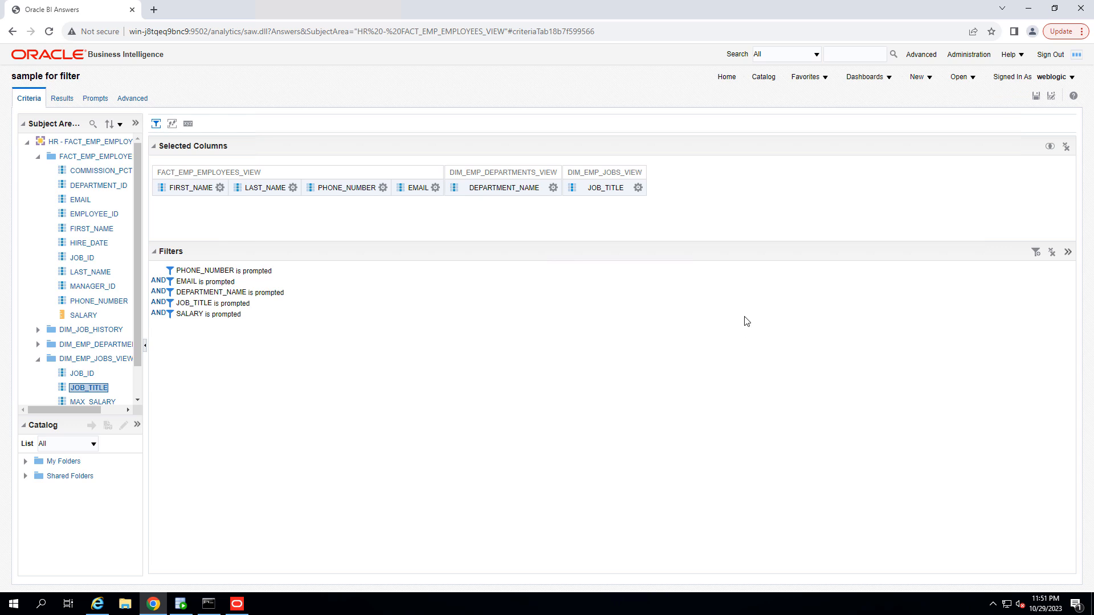
- Create a new dashboard prompt based on the HR - FACT_EMP_EMPLOYEES_VIEW subject area
left_click(928, 80)
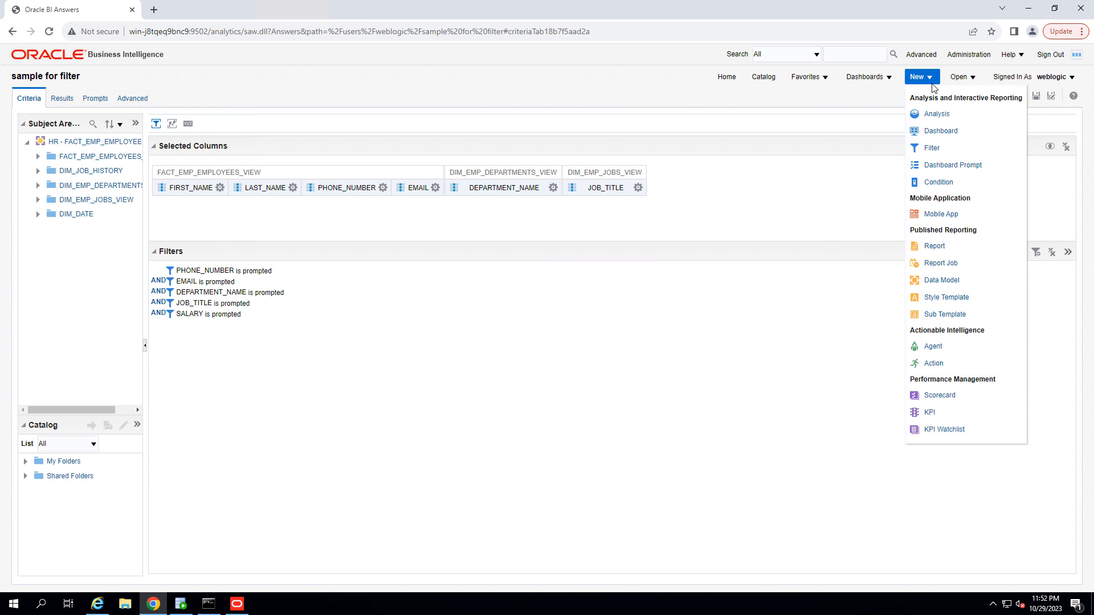
left_click(940, 168)
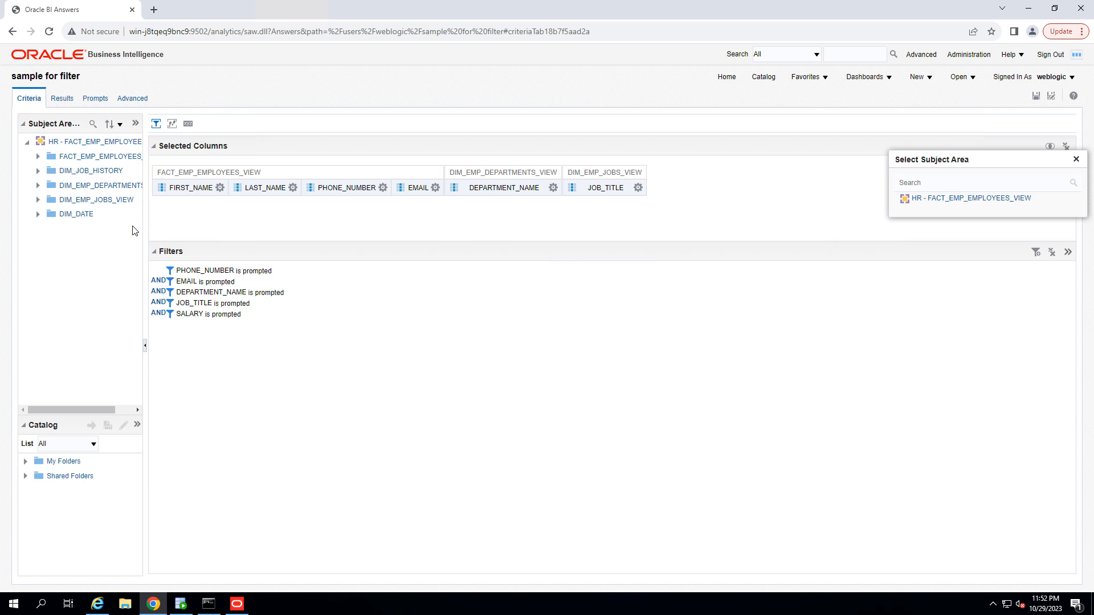
left_click(962, 198)
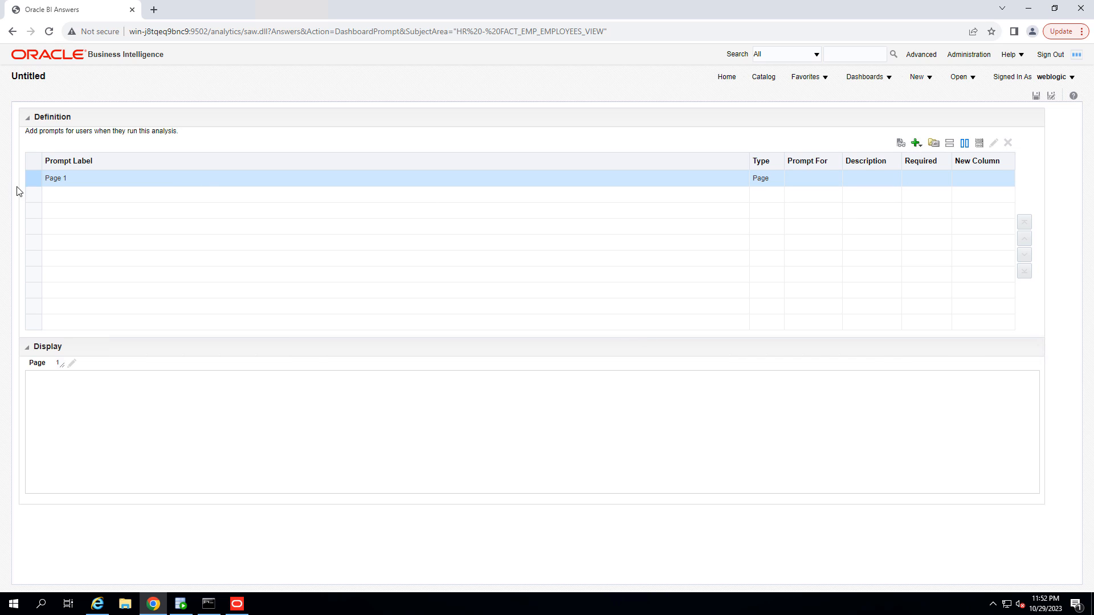
- Add a column prompt for PHONE_NUMBER from FACT_EMP_EMPLOYEES_VIEW, keeping the default operator and choice list input
left_click(916, 143)
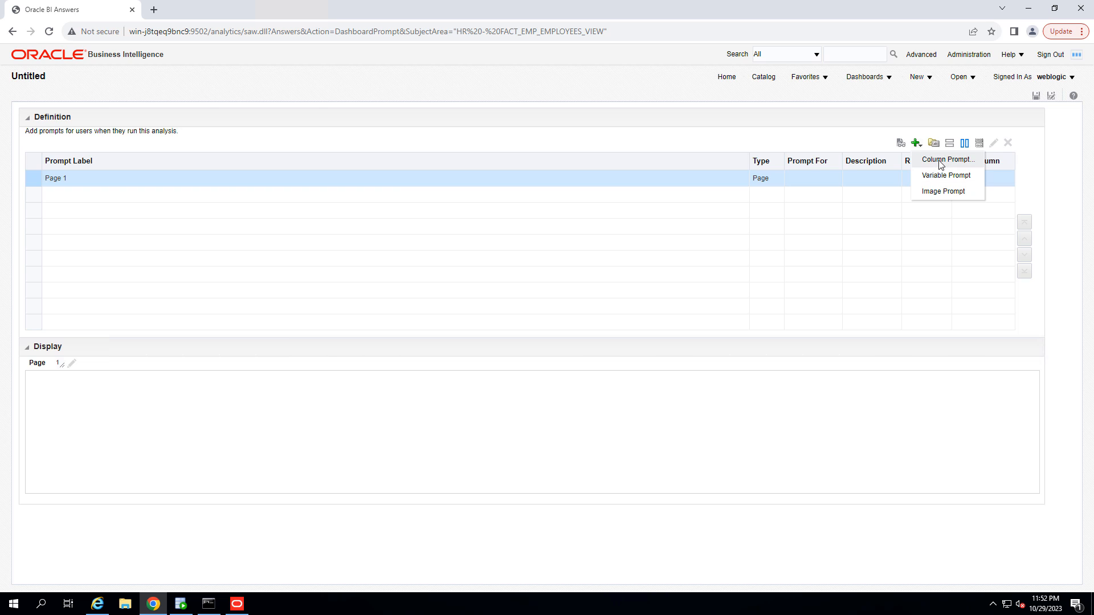
left_click(940, 165)
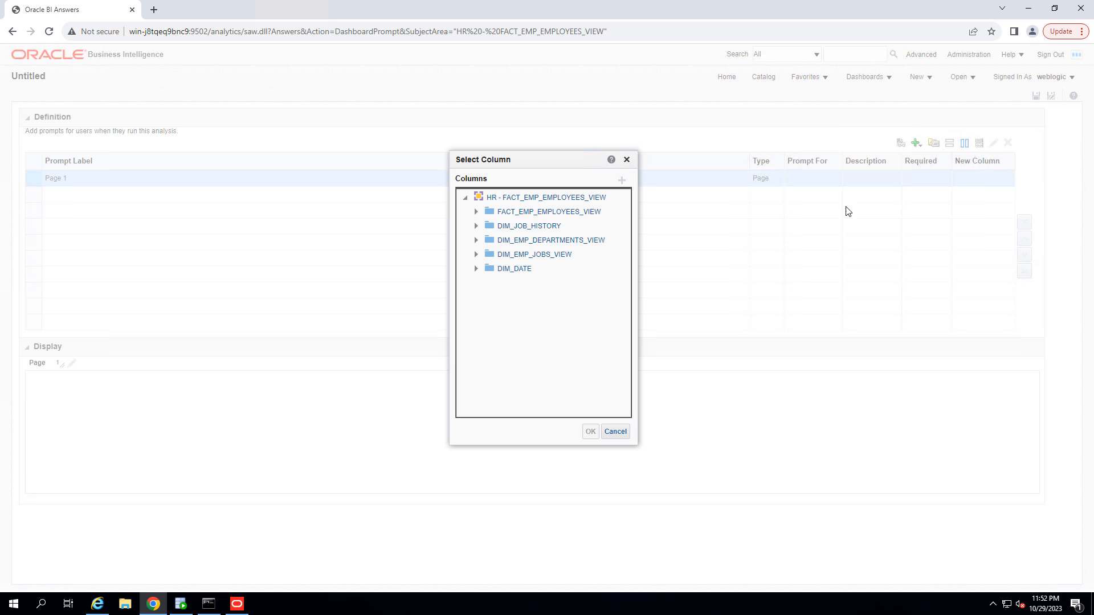
left_click(476, 211)
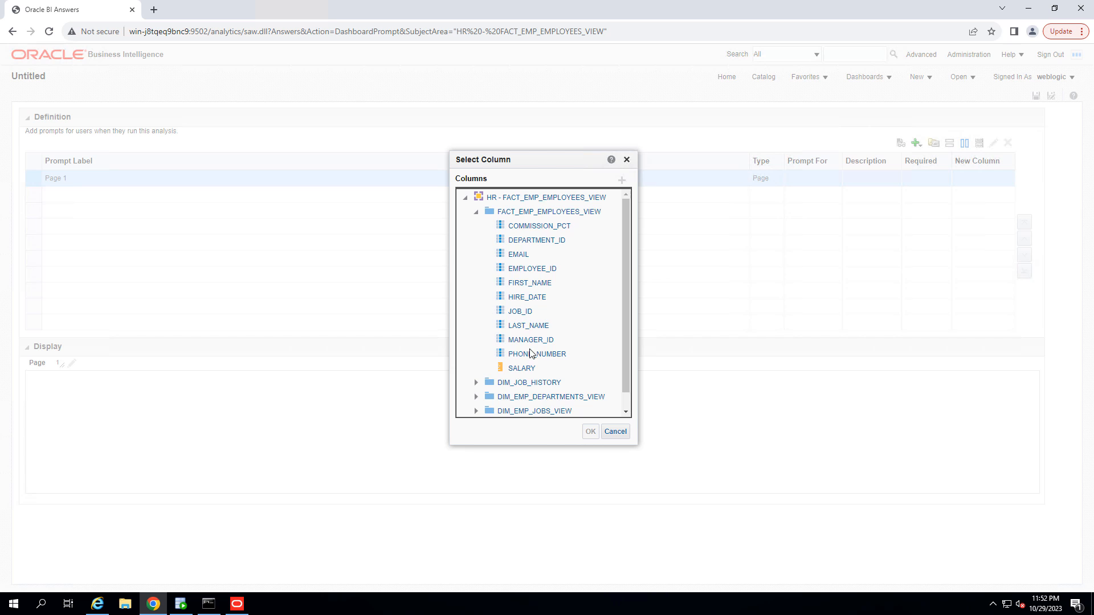
double_click(536, 354)
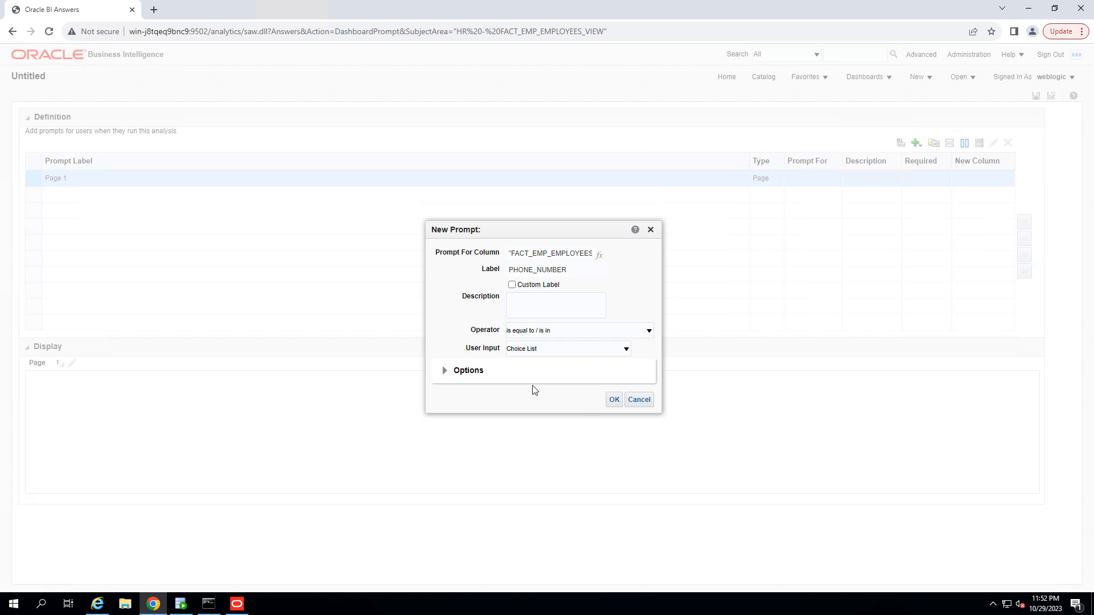
left_click(613, 399)
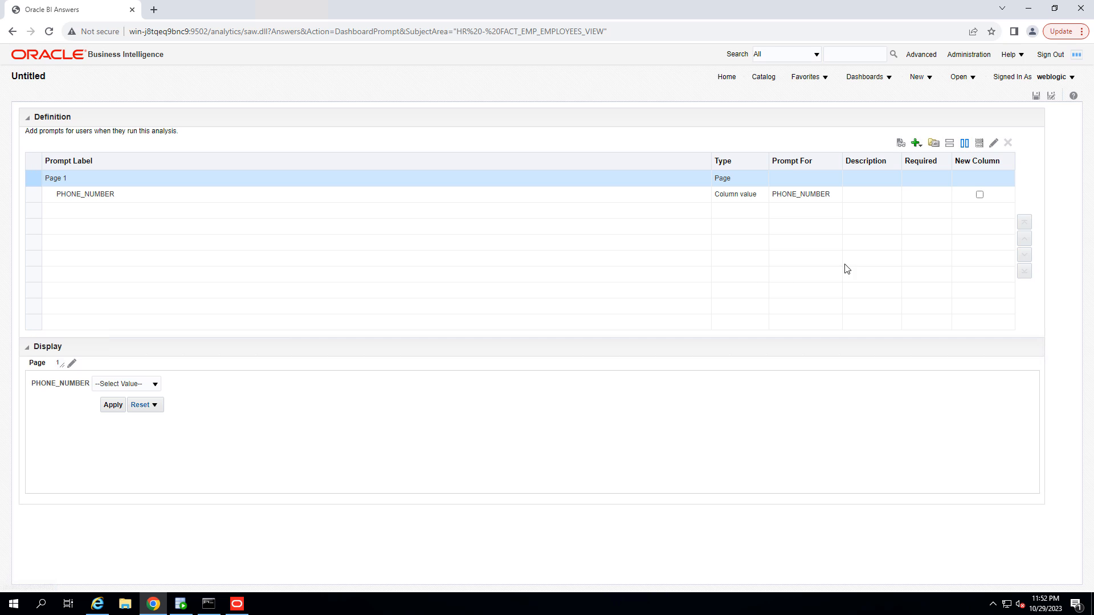
- Add a column prompt for EMAIL from FACT_EMP_EMPLOYEES_VIEW with the default settings
left_click(916, 144)
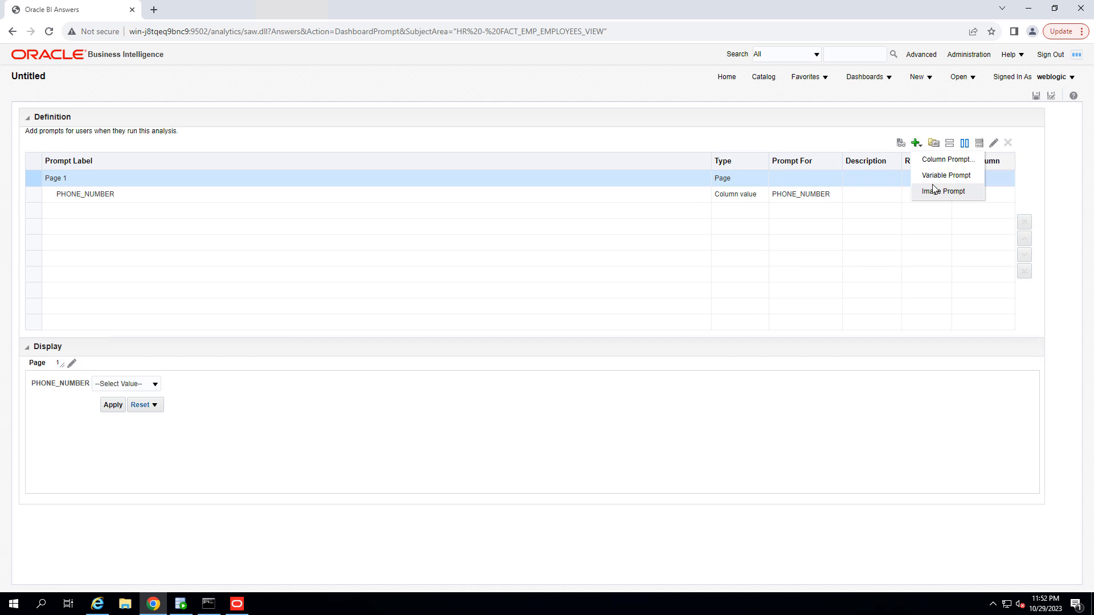
left_click(940, 160)
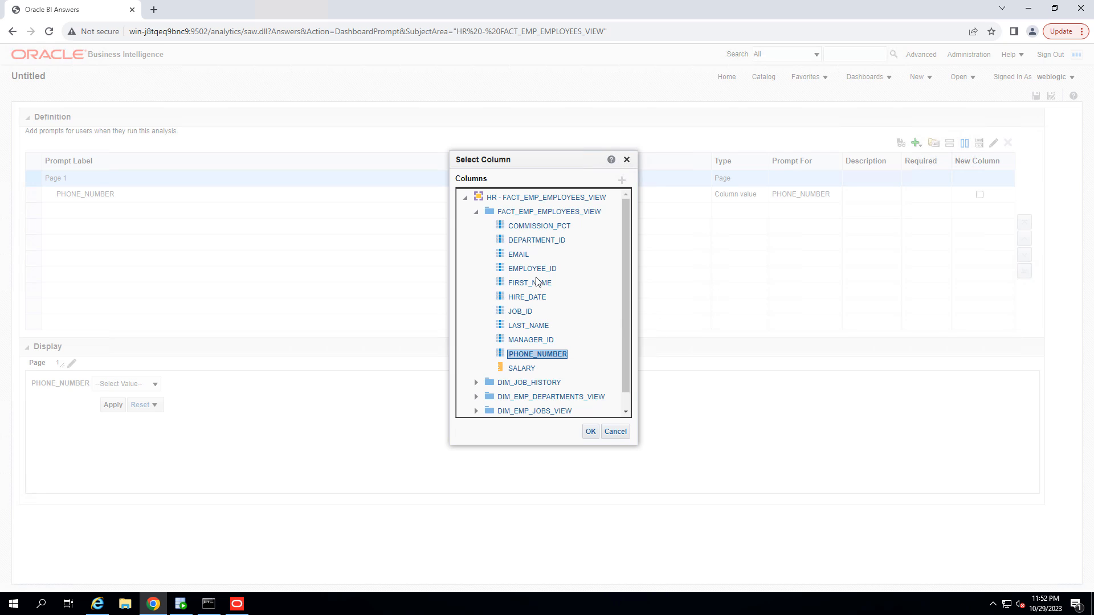
double_click(519, 256)
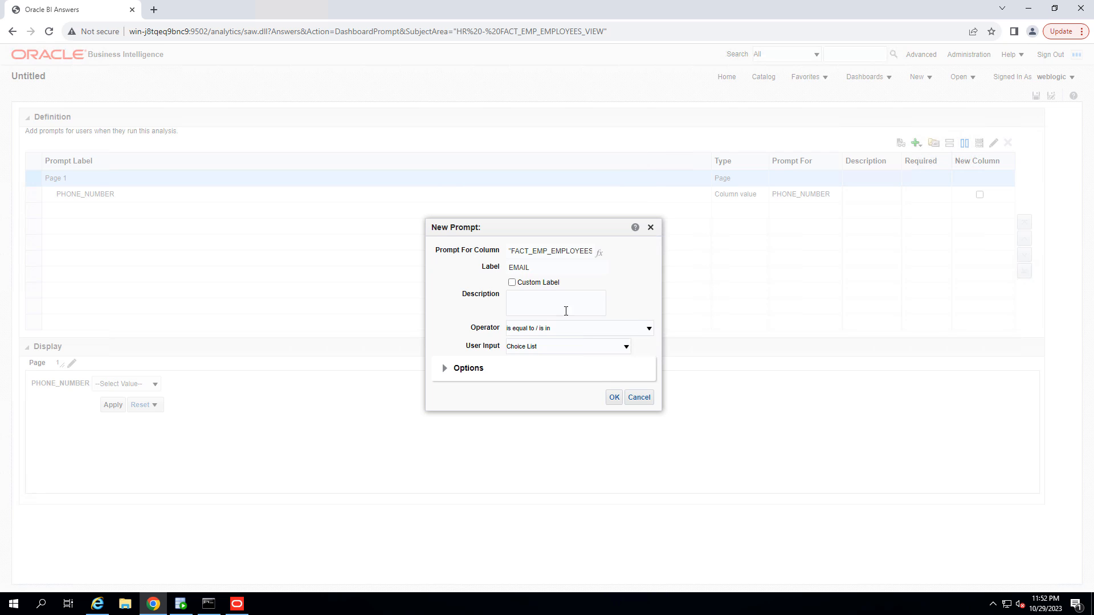
left_click(615, 398)
- Add a column prompt for DEPARTMENT_NAME from DIM_EMP_DEPARTMENTS_VIEW with the default settings
left_click(916, 143)
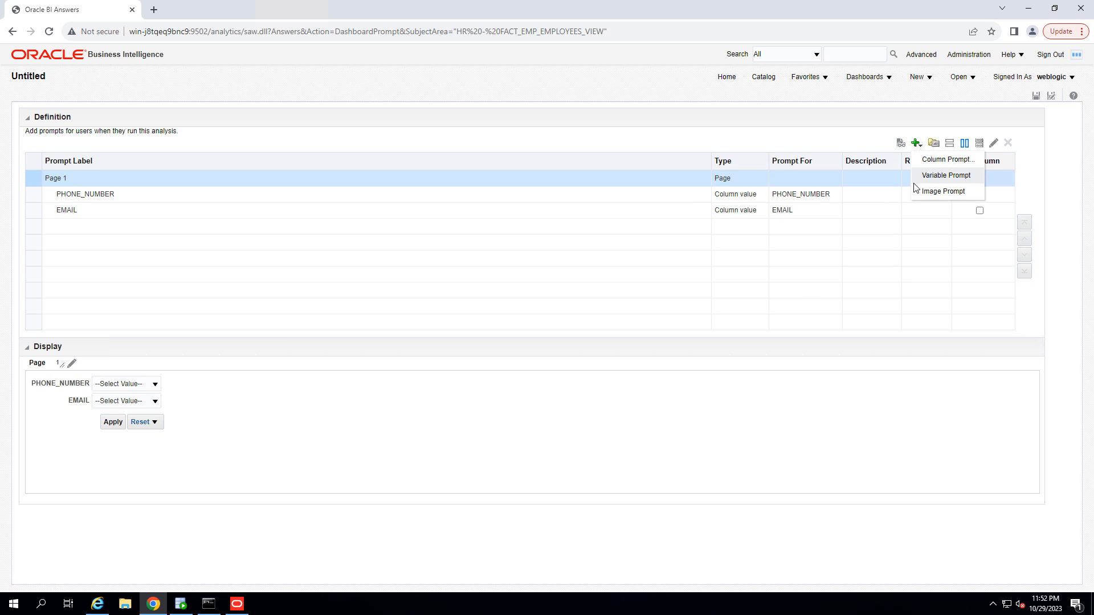
left_click(932, 161)
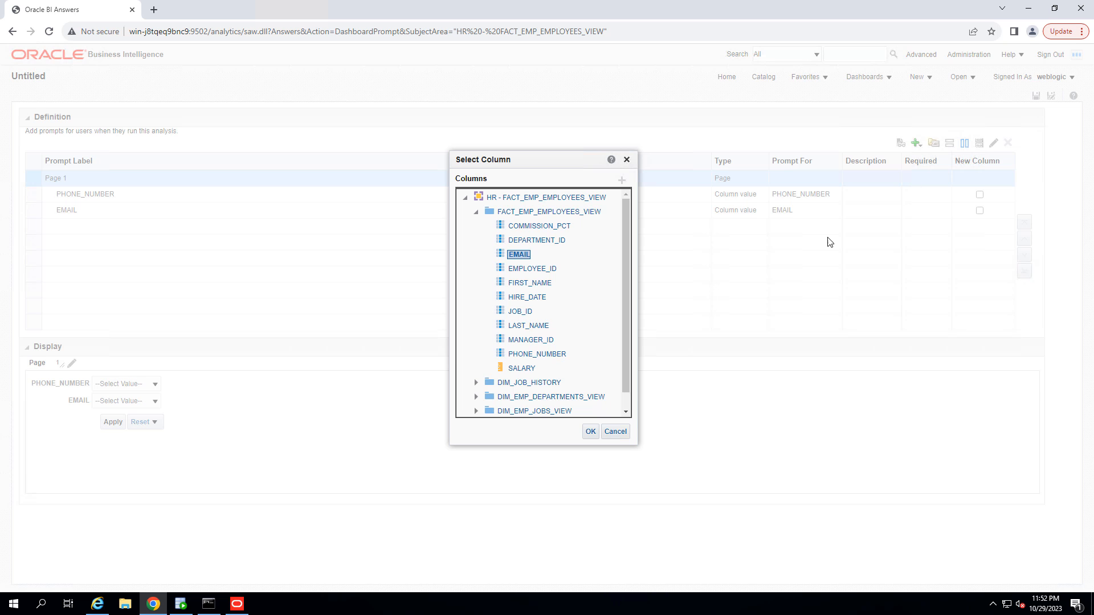
left_click(477, 212)
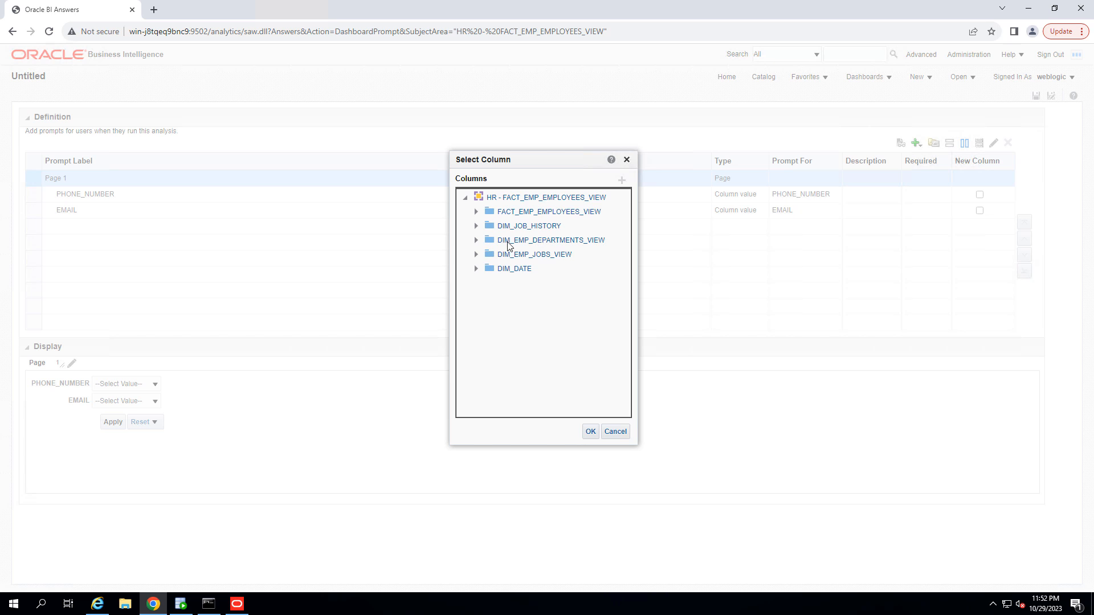
left_click(476, 240)
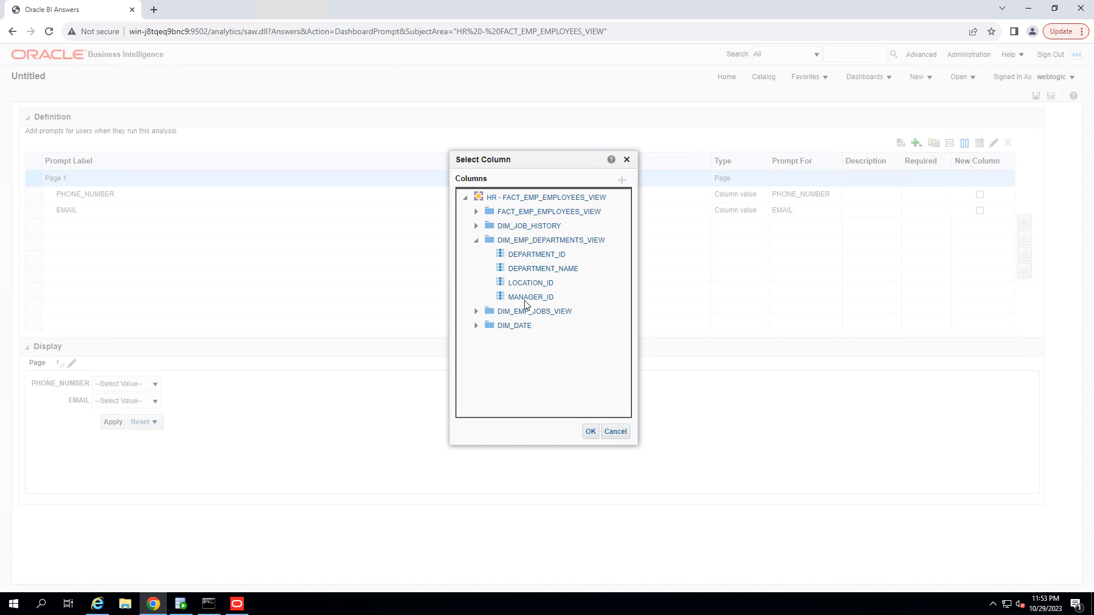
double_click(543, 270)
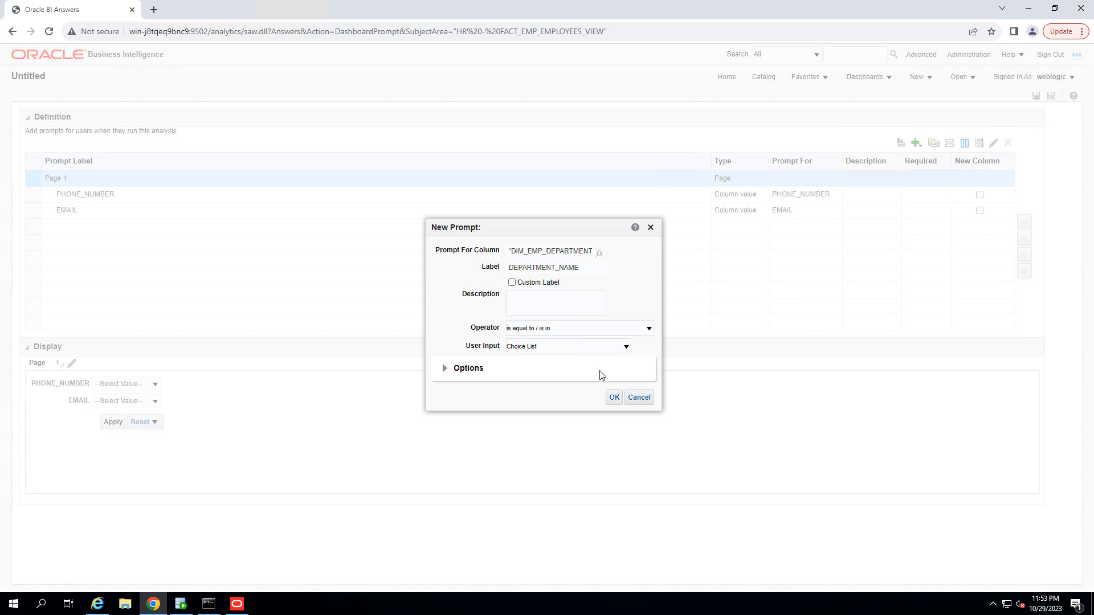
left_click(614, 398)
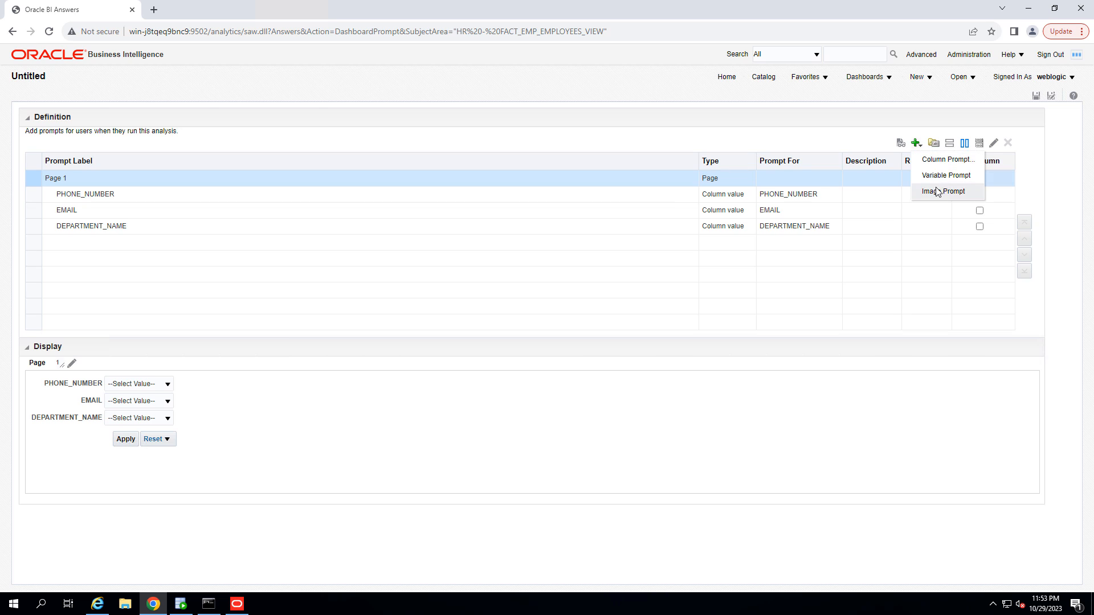
- Add a column prompt for JOB_TITLE from DIM_EMP_JOBS_VIEW with the default settings
left_click(939, 161)
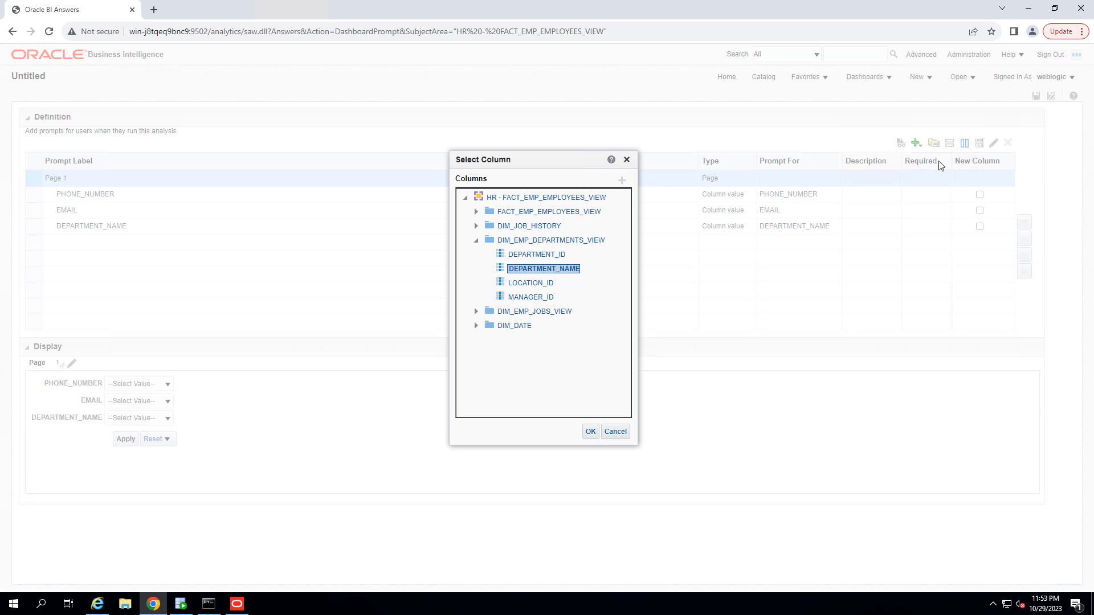
left_click(476, 242)
left_click(477, 255)
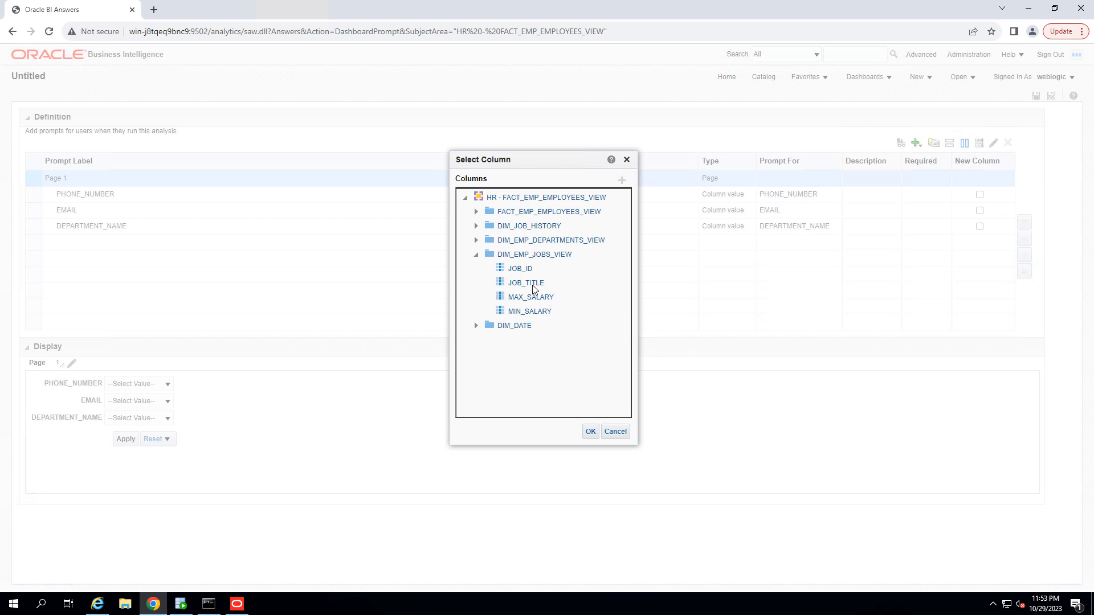
left_click(597, 435)
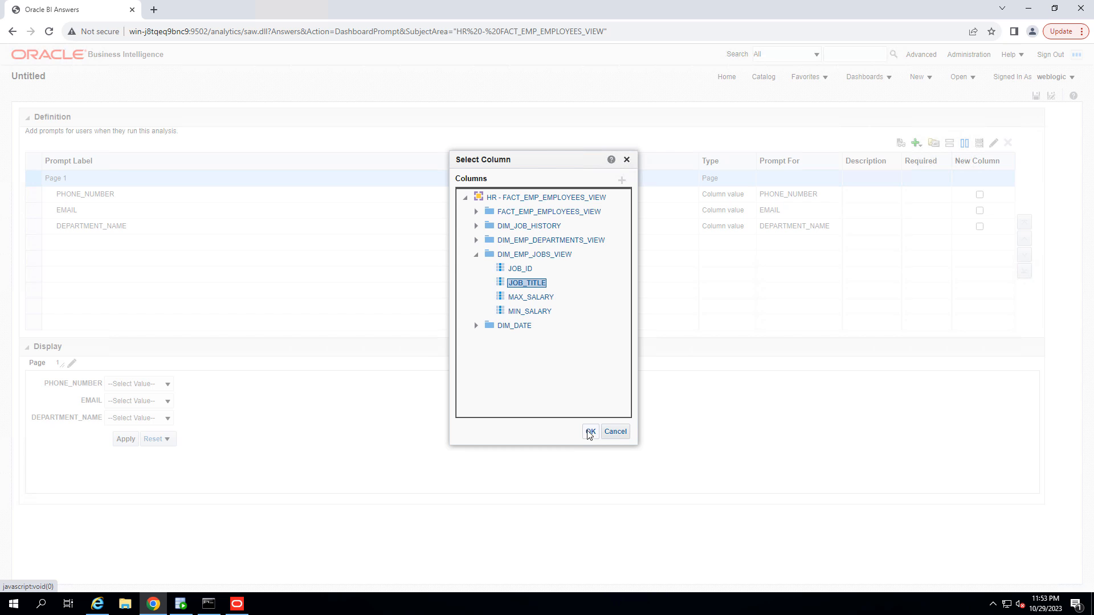
left_click(614, 399)
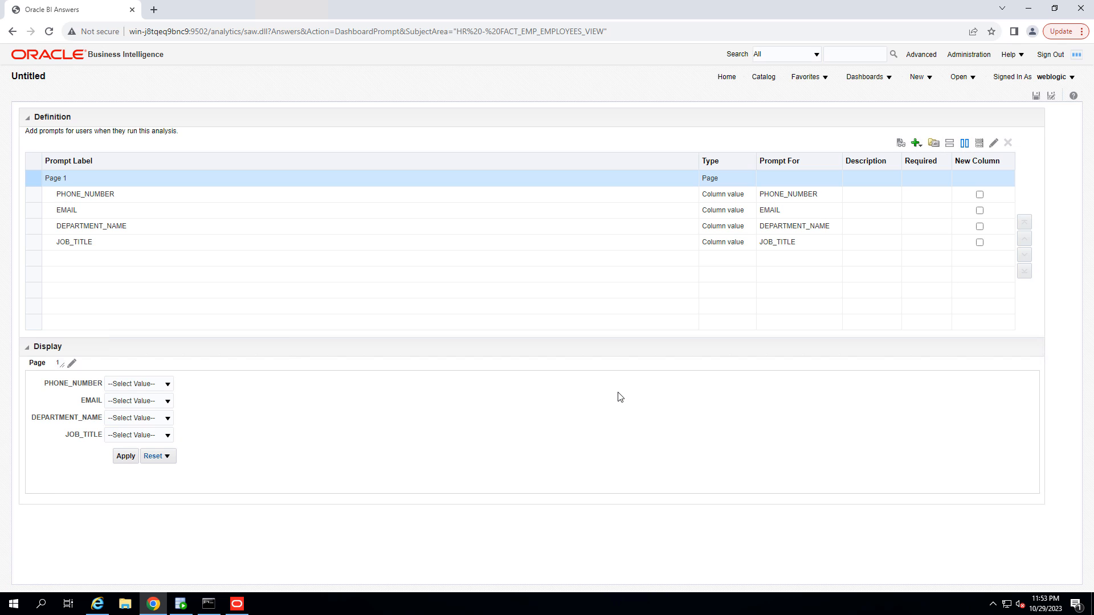
- Add a column prompt for SALARY from FACT_EMP_EMPLOYEES_VIEW, keeping the default operator and text field input
left_click(917, 143)
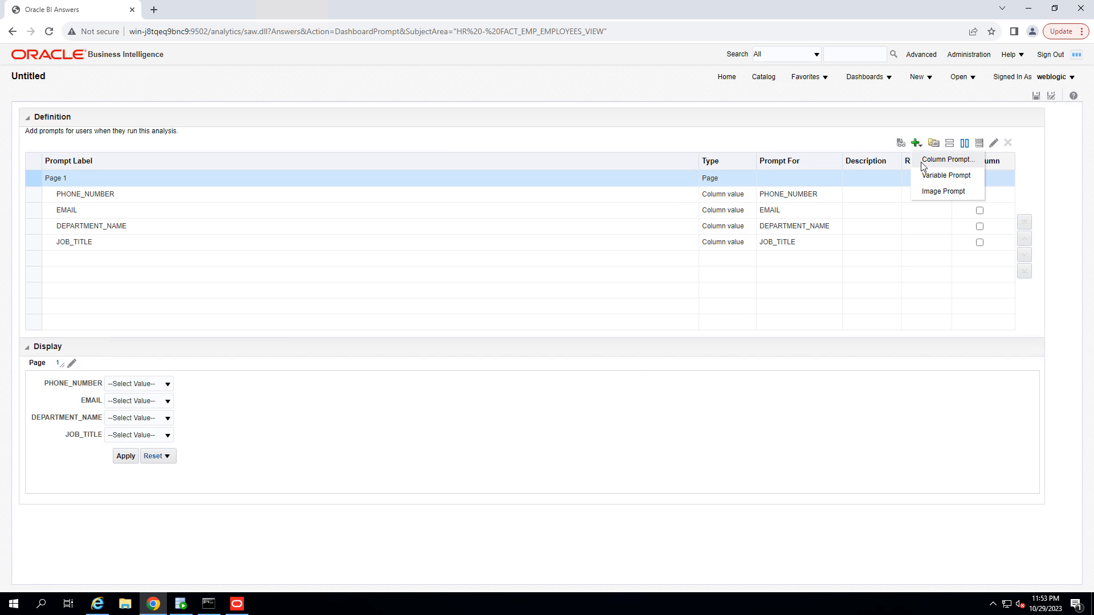
left_click(923, 163)
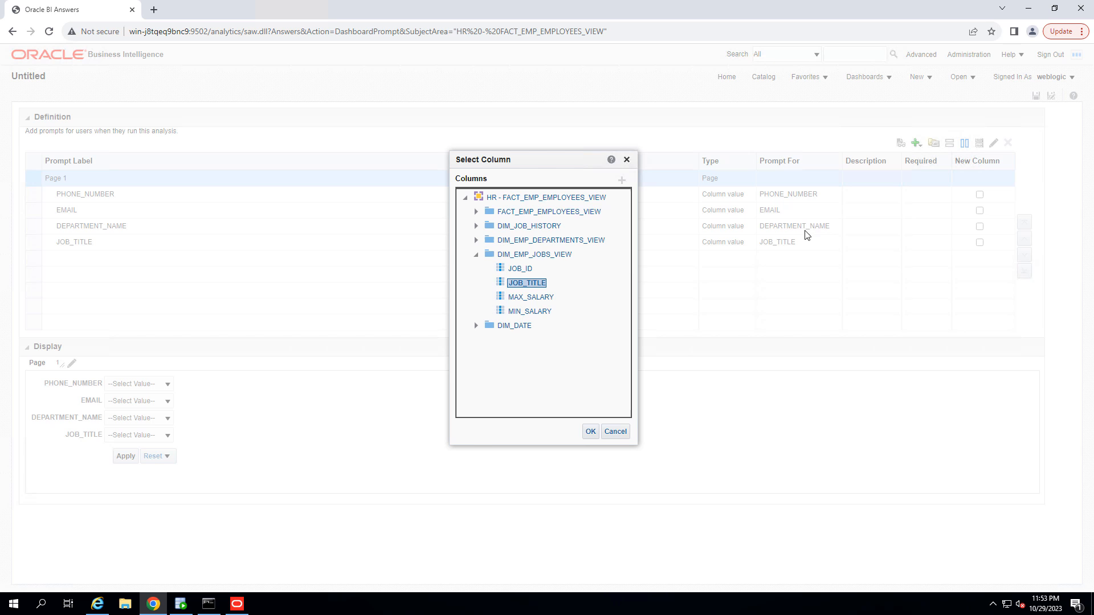
left_click(475, 254)
left_click(476, 212)
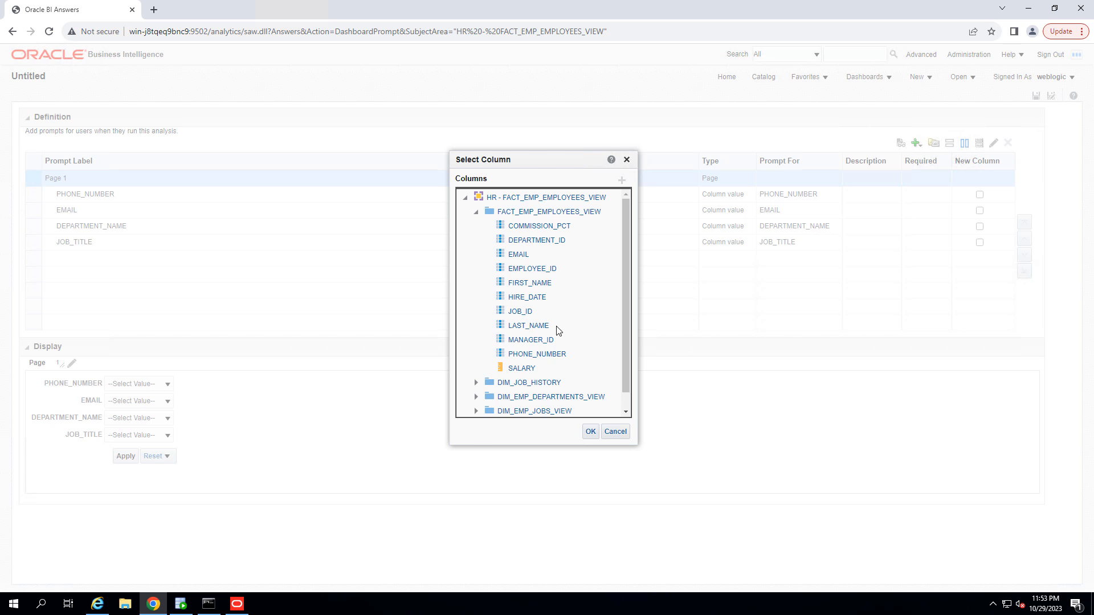
left_click(529, 371)
left_click(591, 431)
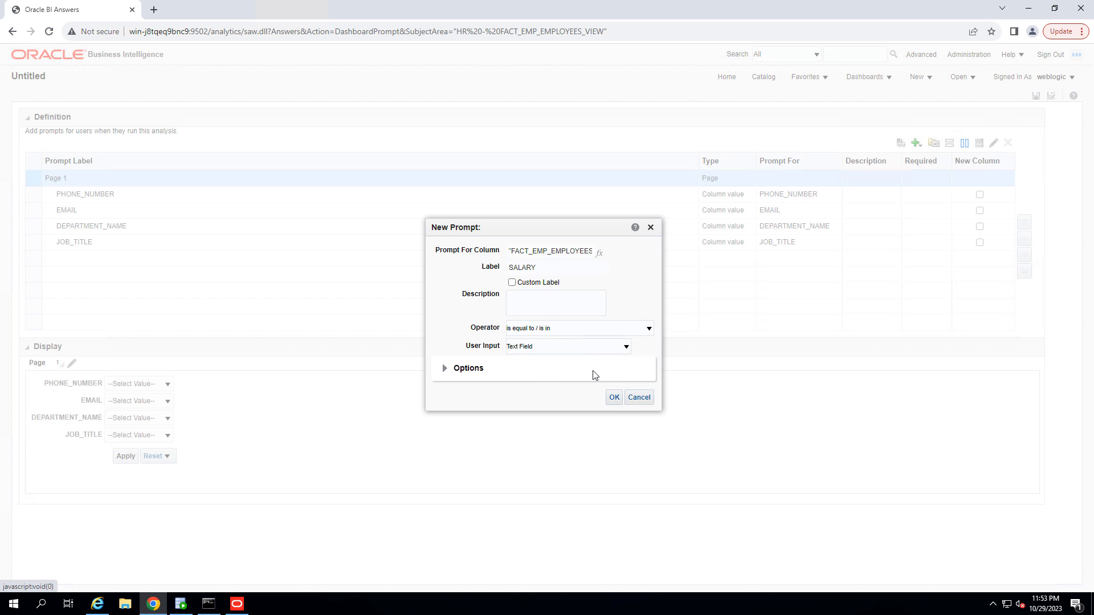
left_click(617, 402)
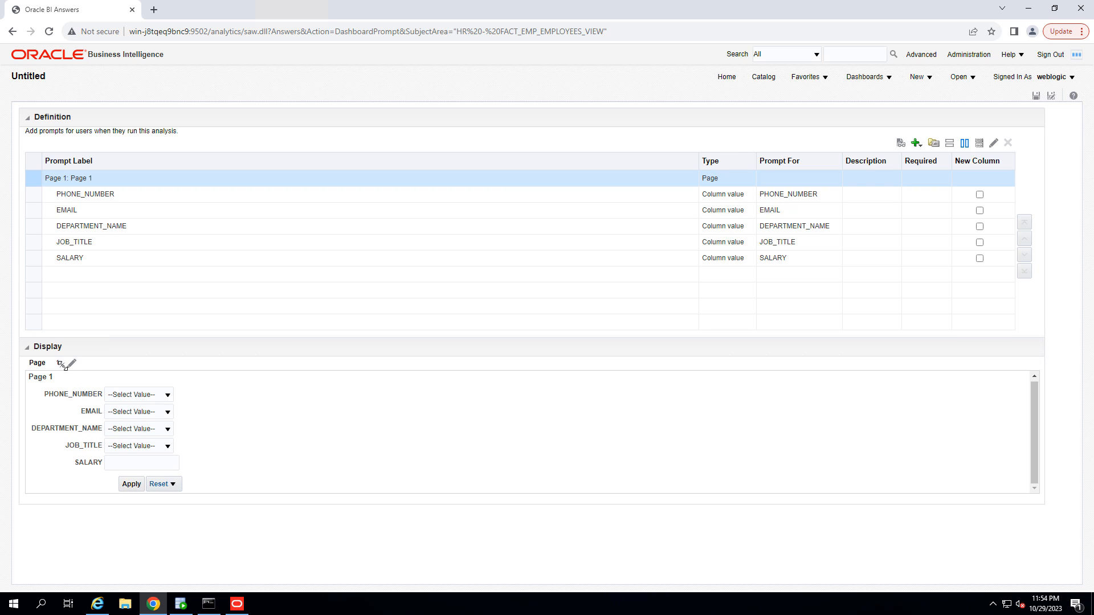
- Switch the prompt page to the row-based layout so the prompts sit side by side
left_click(949, 144)
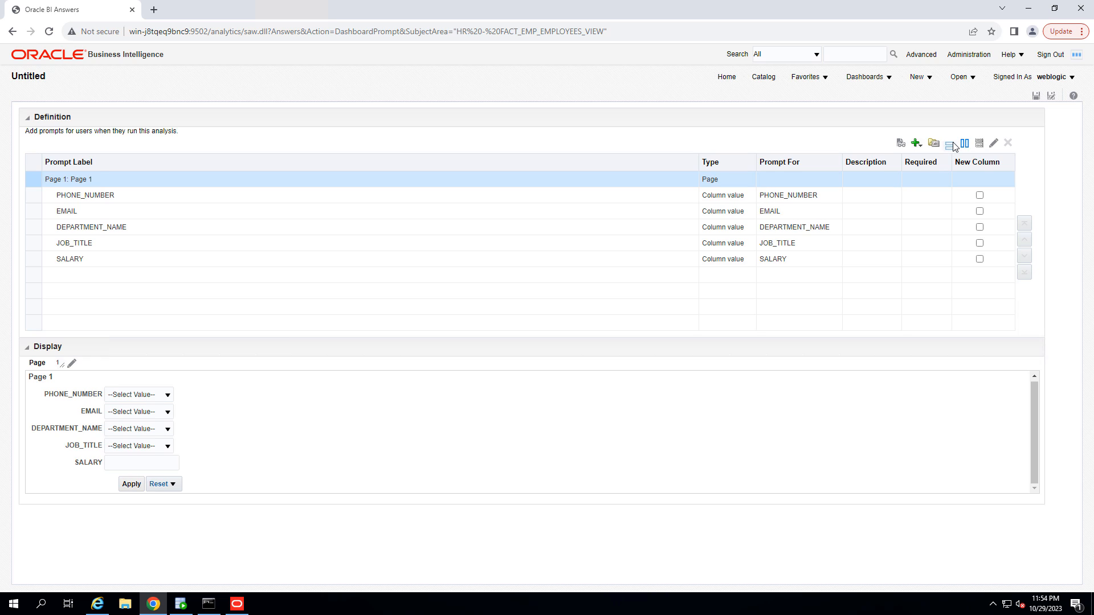
left_click(964, 146)
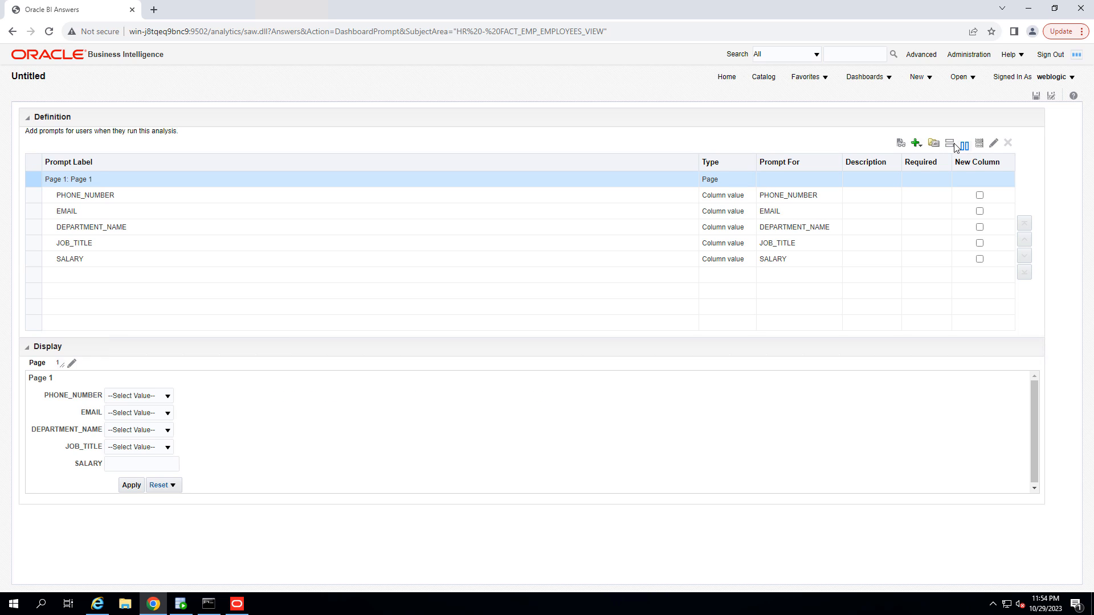
left_click(951, 146)
left_click(966, 145)
left_click(950, 146)
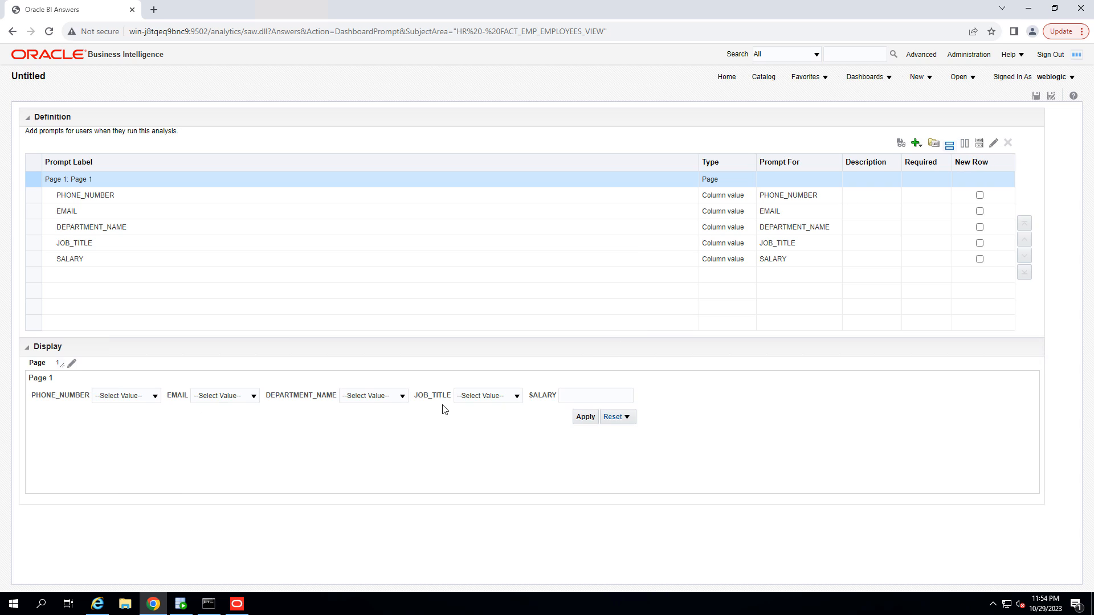
- Check the PHONE_NUMBER prompt's choice list in the preview and change that prompt's user input to Text Field
left_click(155, 397)
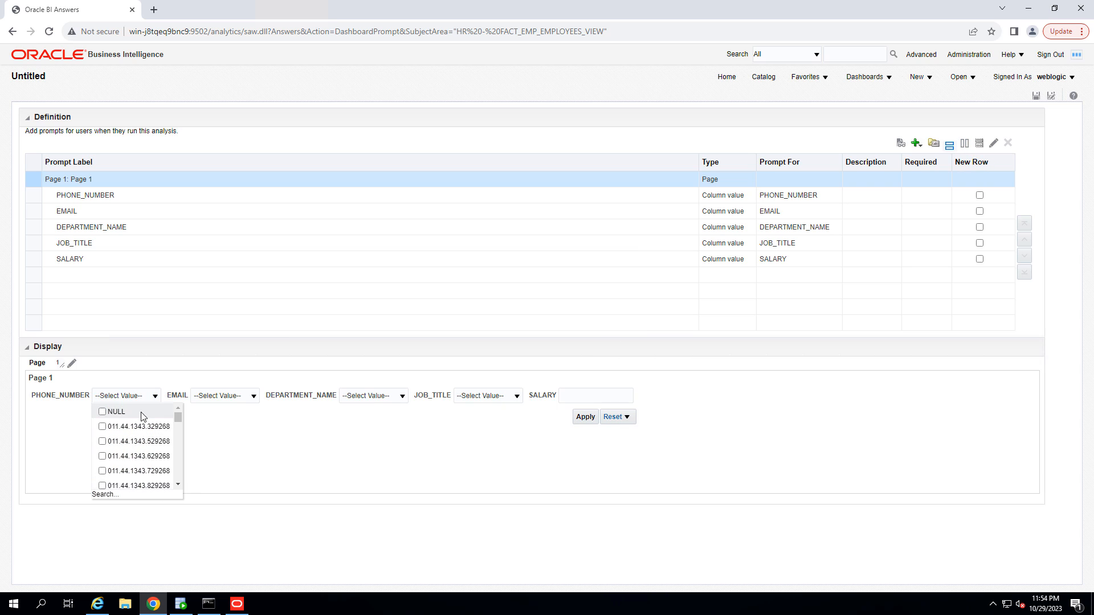
left_click(68, 403)
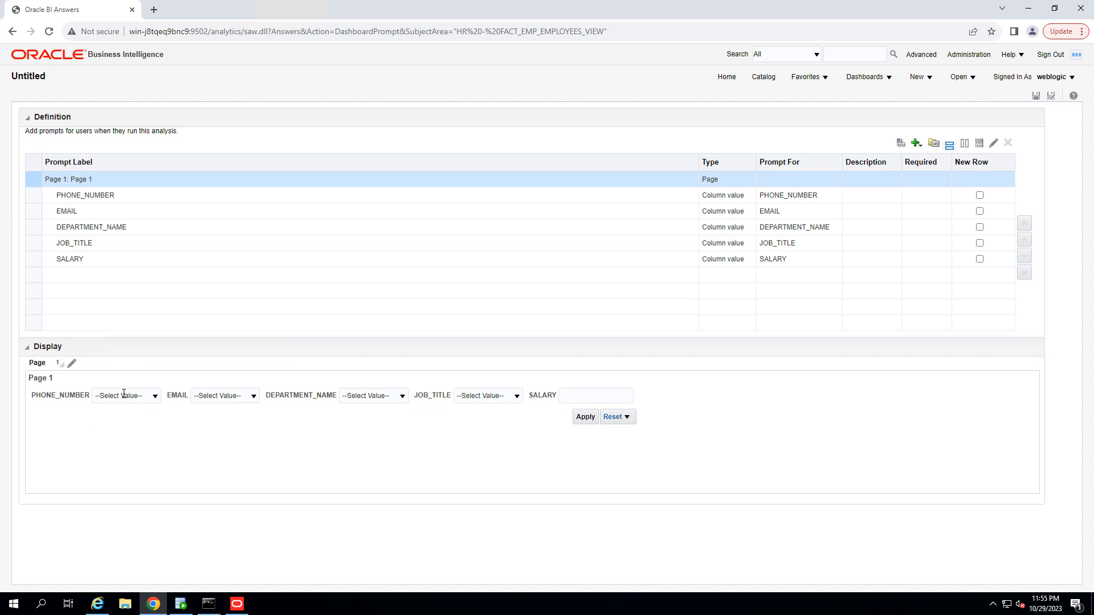
left_click(797, 195)
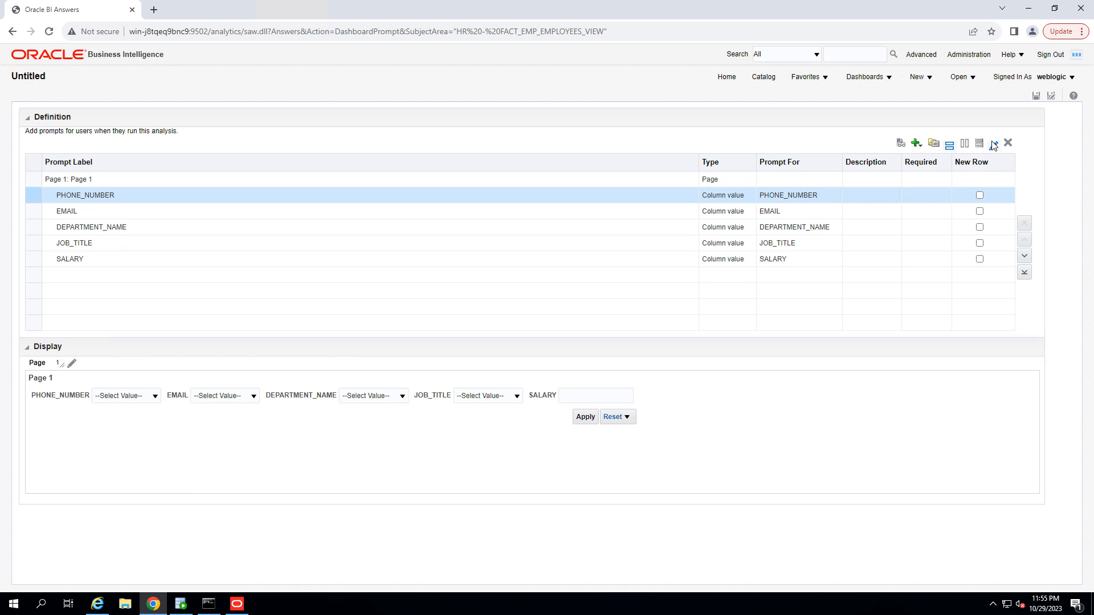
left_click(993, 143)
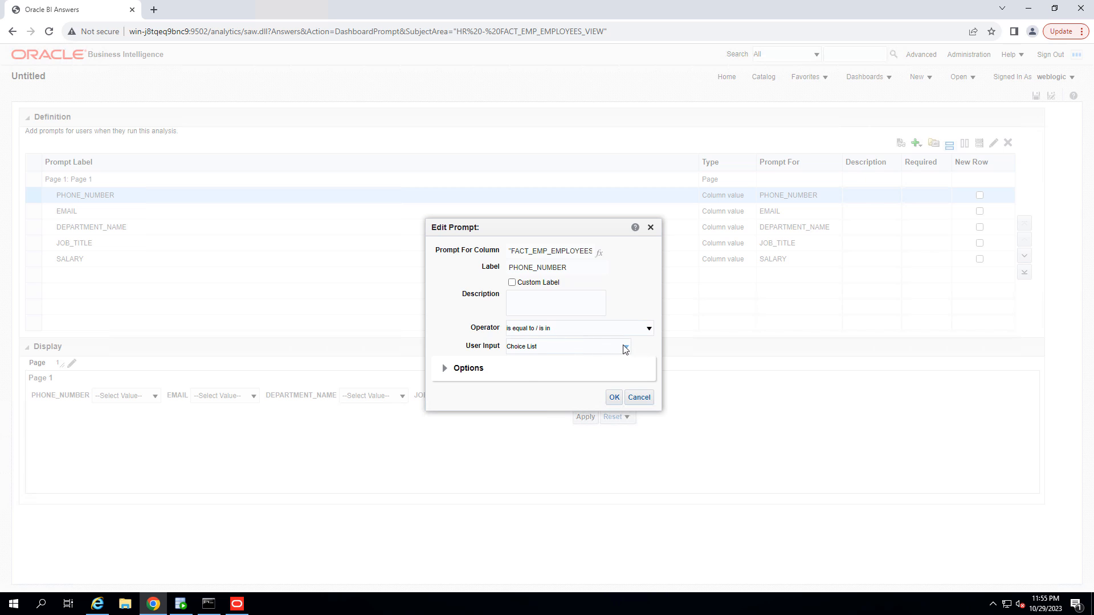
left_click(626, 347)
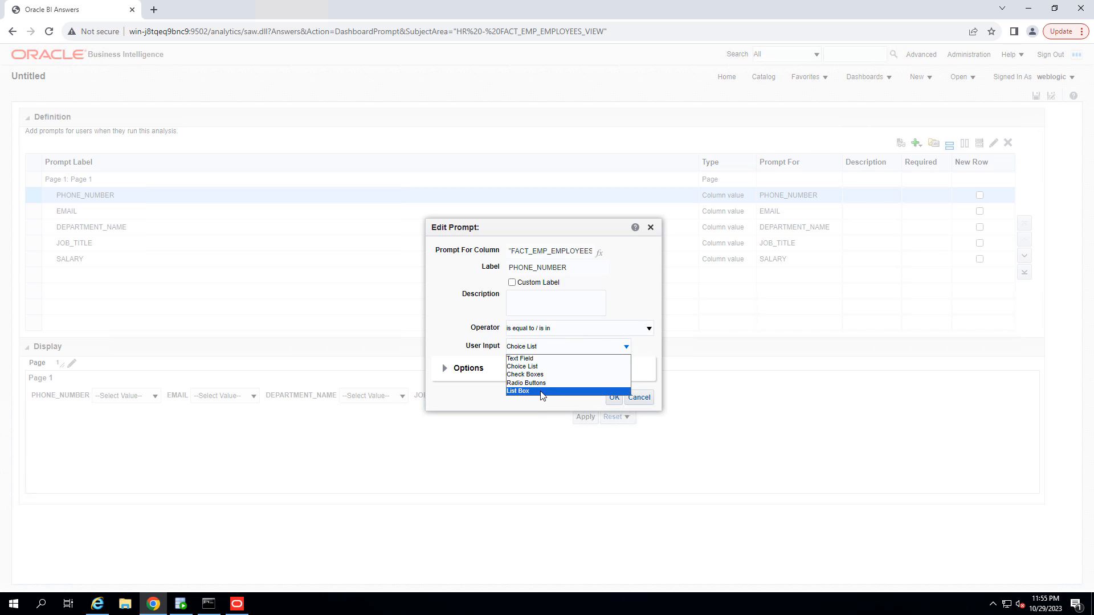
left_click(556, 358)
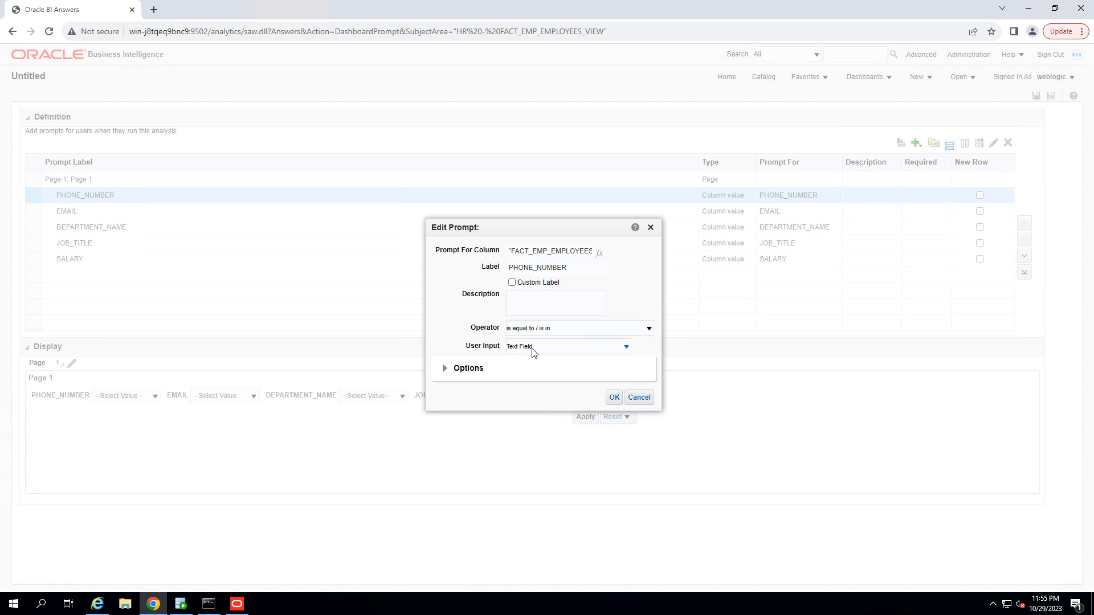
left_click(612, 397)
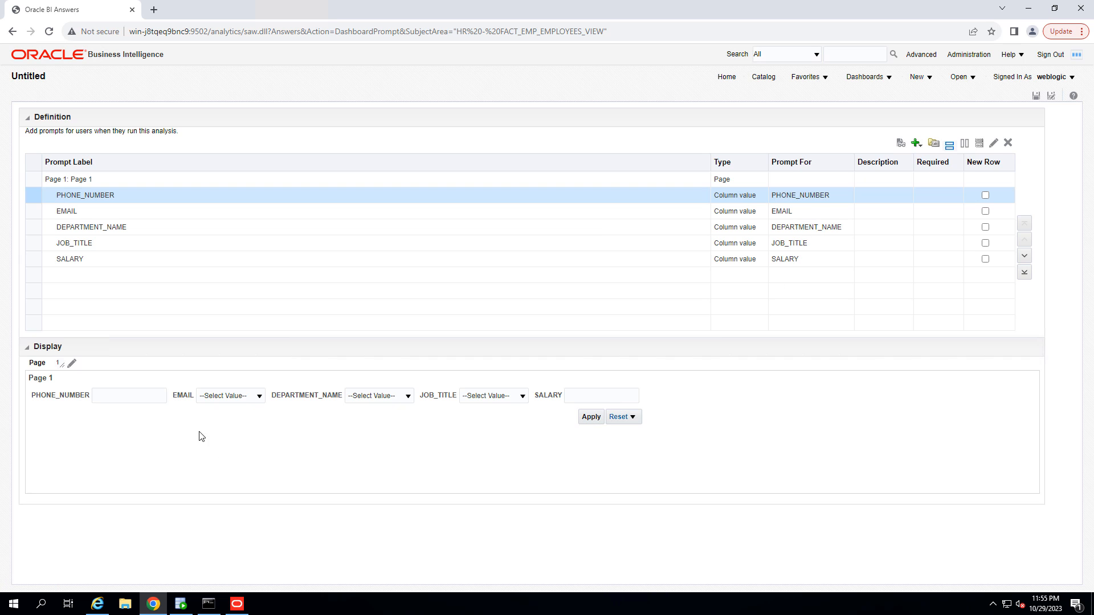
- Check the EMAIL prompt's choice list and change that prompt's user input to Text Field
left_click(259, 397)
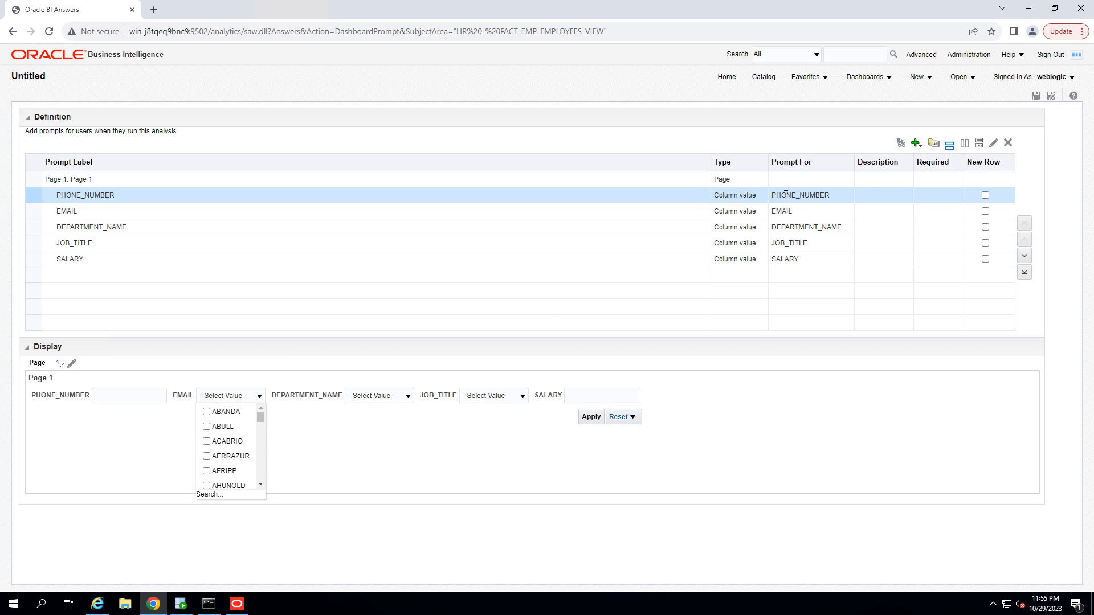
left_click(782, 214)
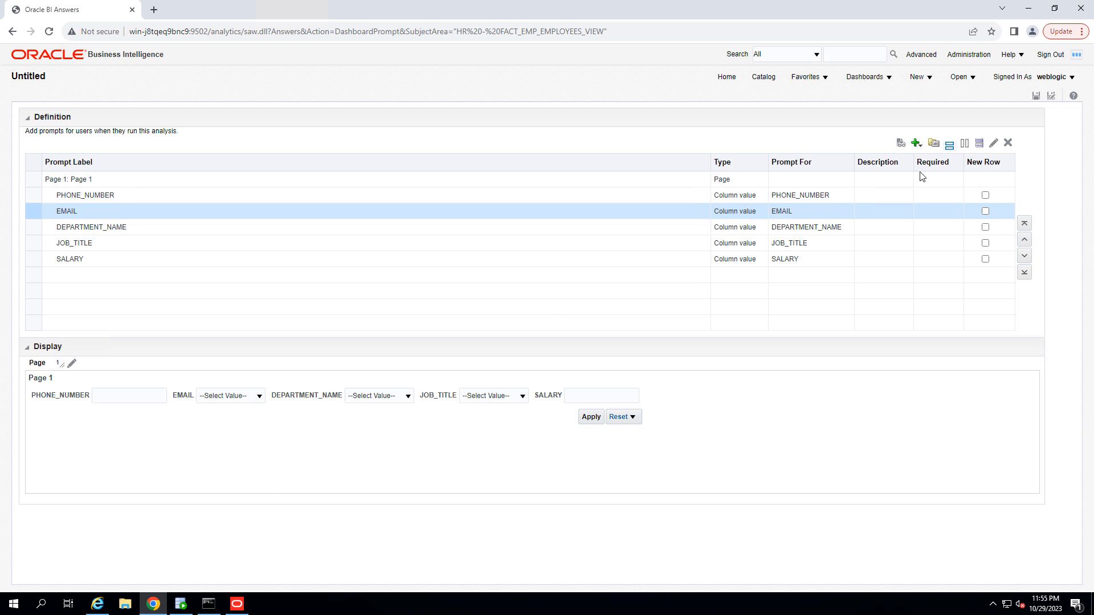
left_click(993, 143)
left_click(625, 348)
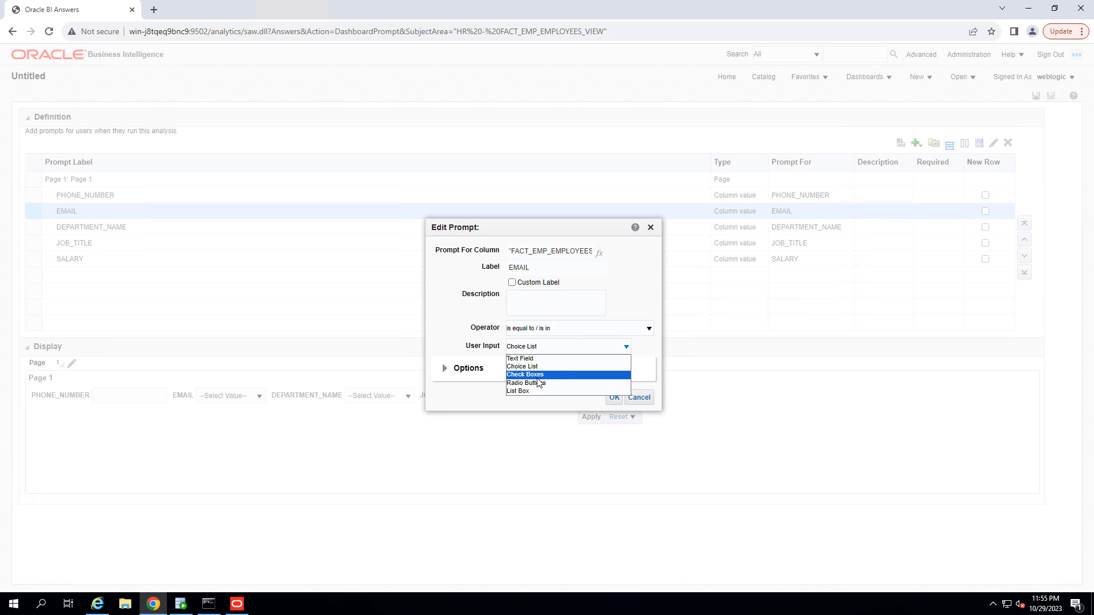
left_click(531, 358)
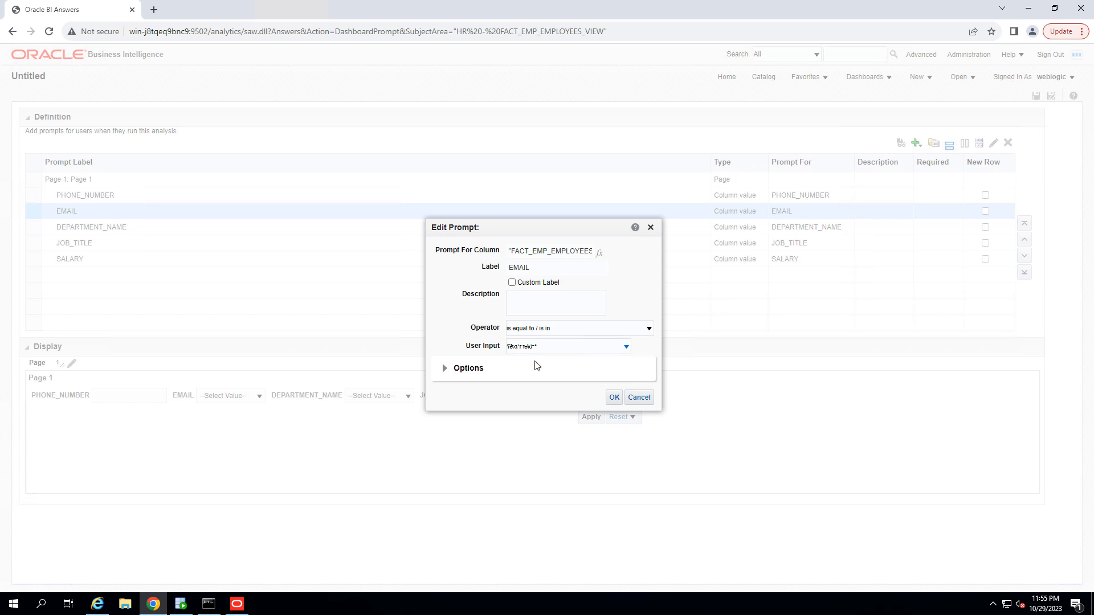
left_click(614, 397)
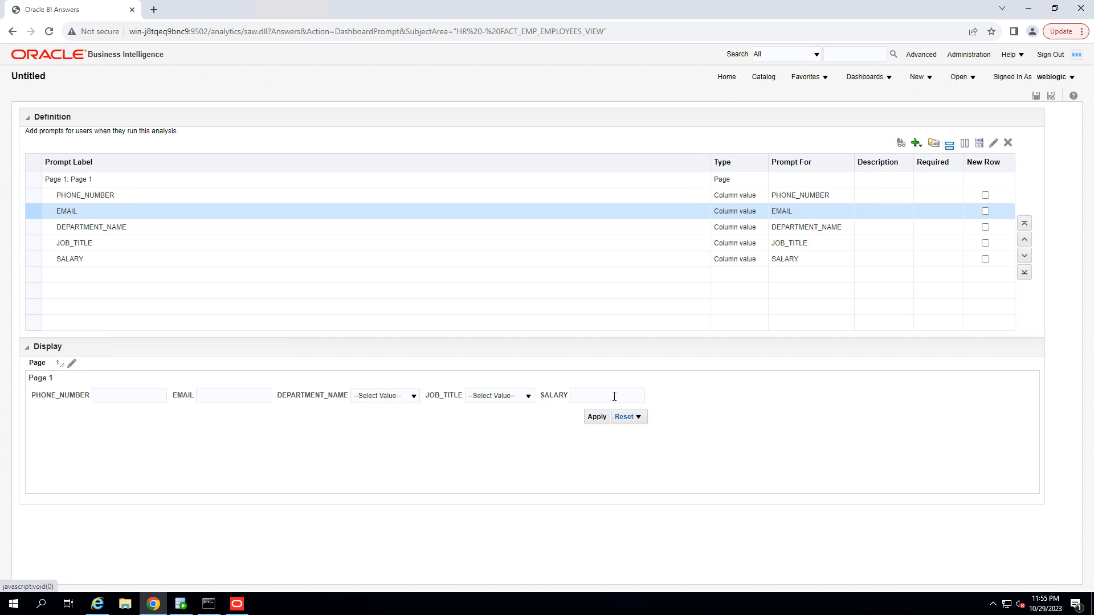
- Examine the DEPARTMENT_NAME and JOB_TITLE choice lists and the SALARY field in the prompt preview
left_click(413, 398)
mouse_move(437, 417)
left_mouse_down()
mouse_move(439, 484)
mouse_move(436, 404)
left_mouse_up()
left_click(495, 411)
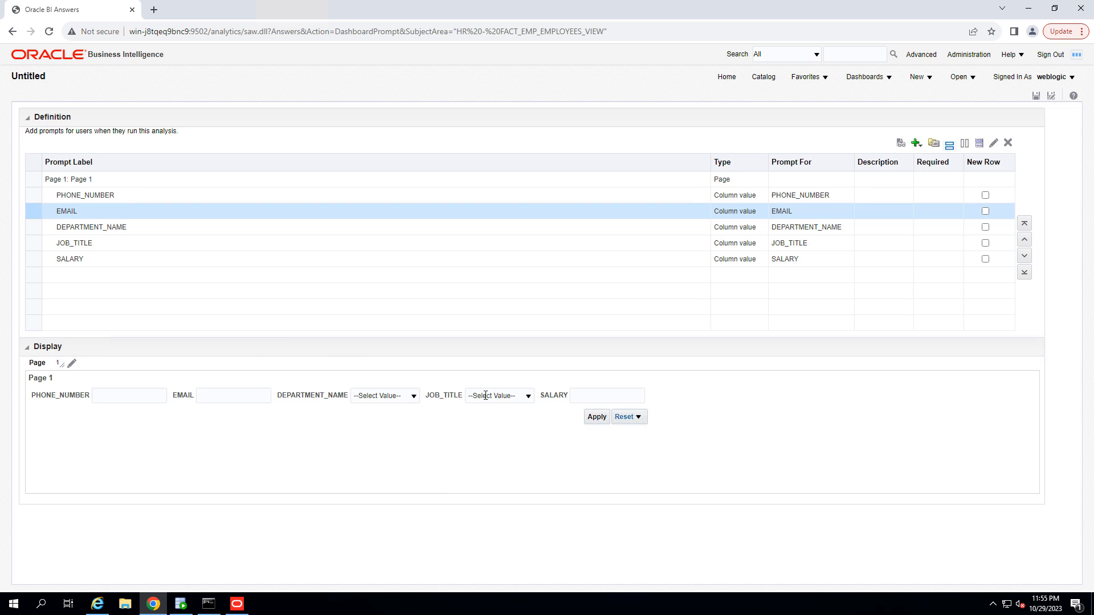
left_click(528, 396)
mouse_move(592, 421)
left_mouse_down()
mouse_move(596, 471)
mouse_move(593, 408)
left_mouse_up()
left_click(608, 396)
- Hide both the Apply and Reset buttons in the settings of prompt page 1
left_click(72, 363)
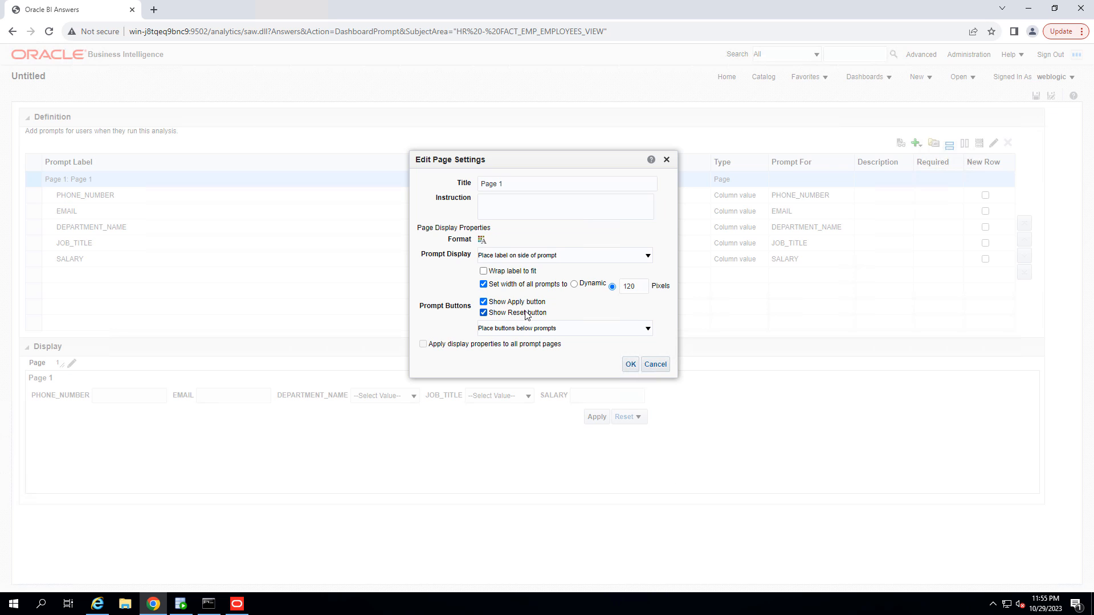
left_click(484, 302)
left_click(484, 313)
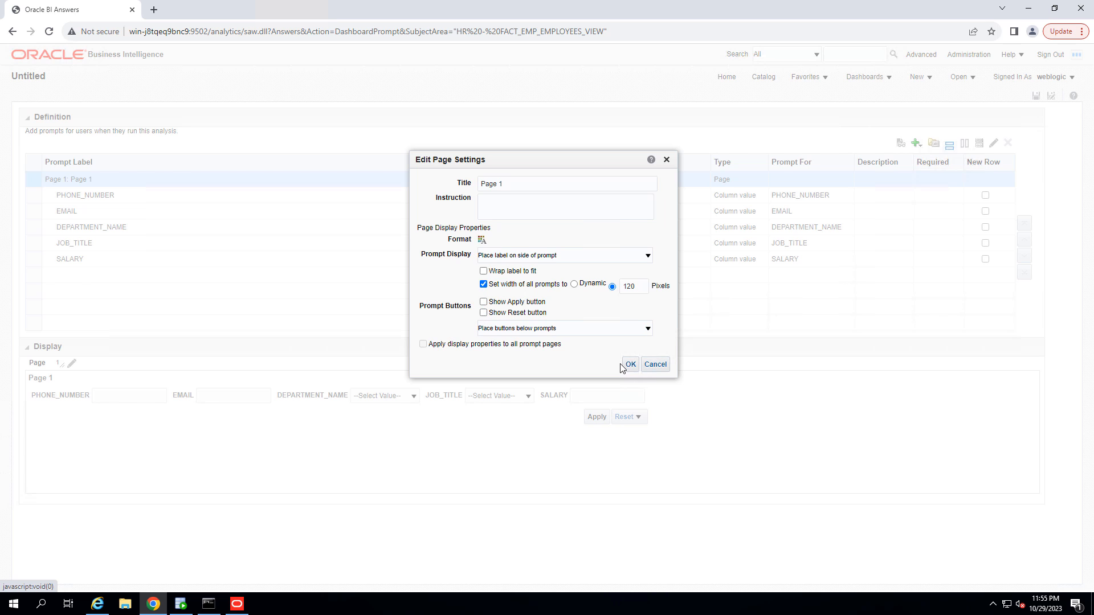
left_click(630, 364)
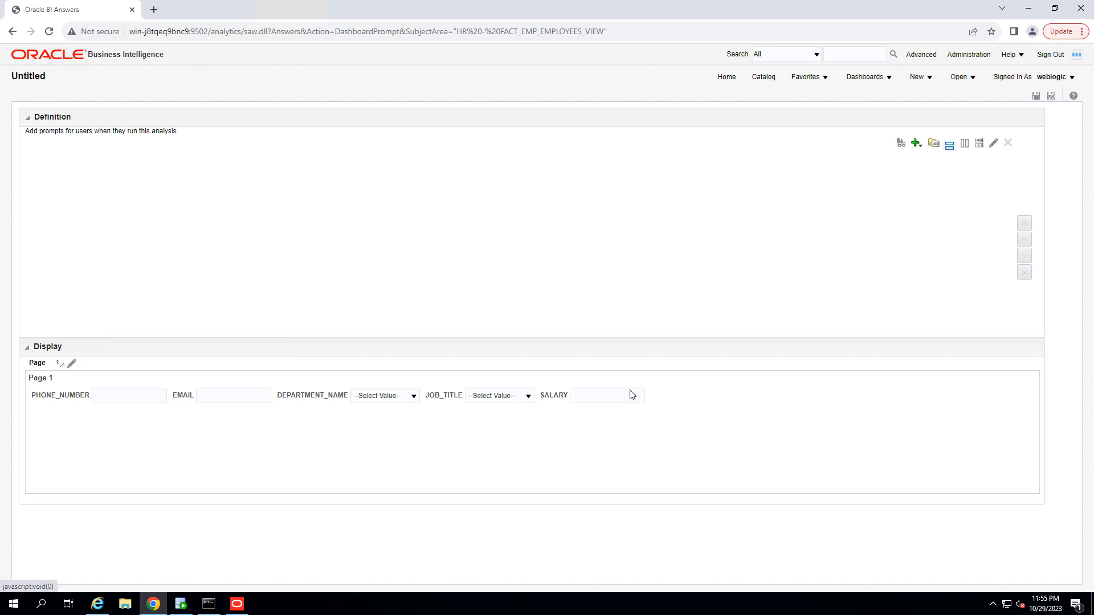
- Turn the Apply and Reset buttons back on in the settings of prompt page 1
left_click(73, 364)
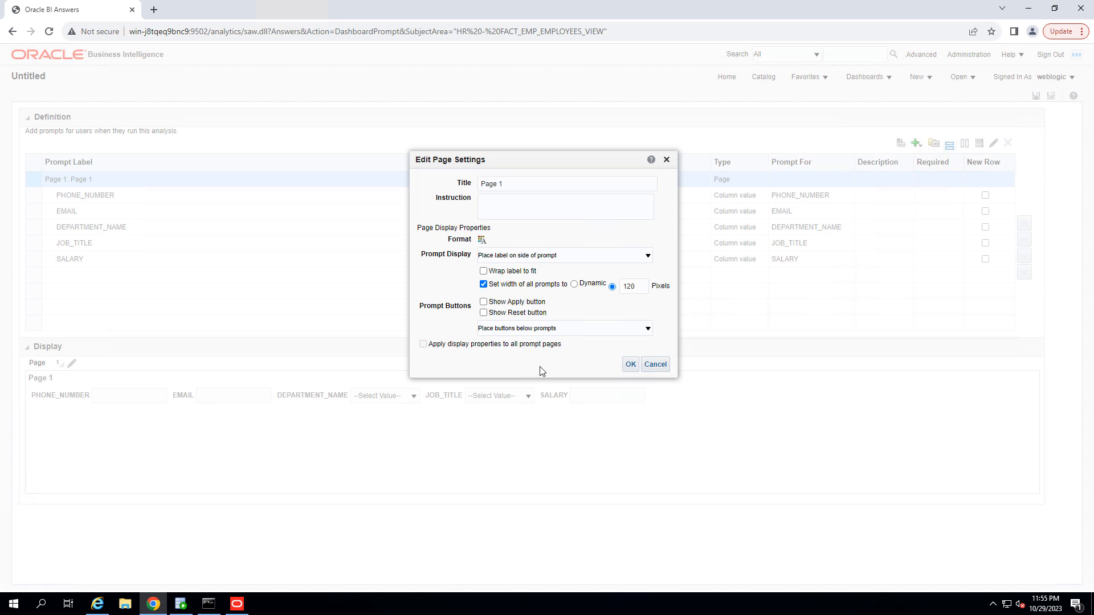
left_click(484, 302)
left_click(484, 313)
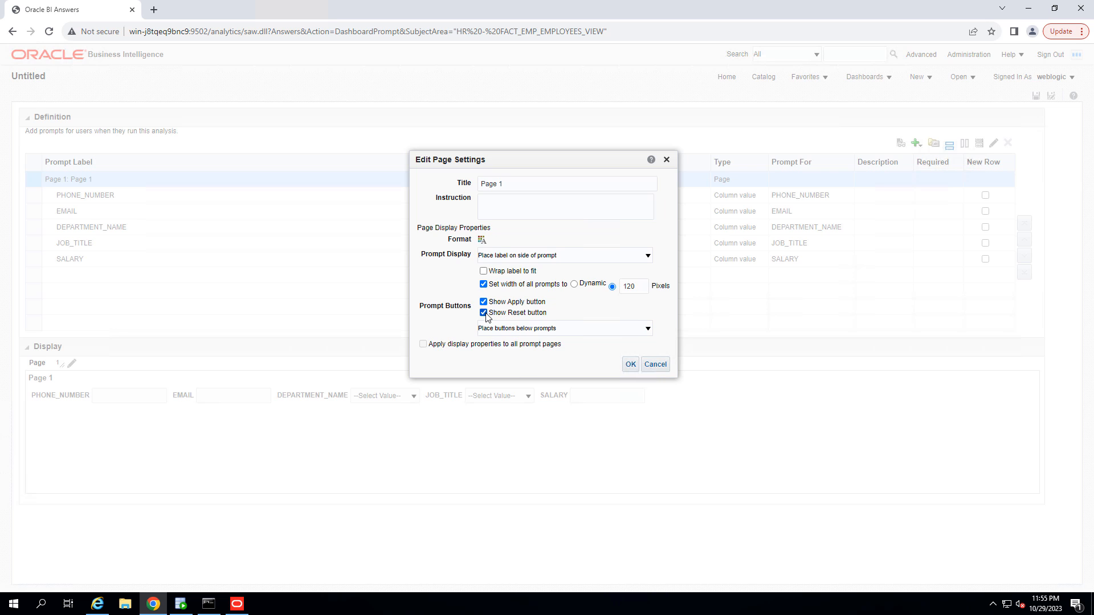
left_click(630, 364)
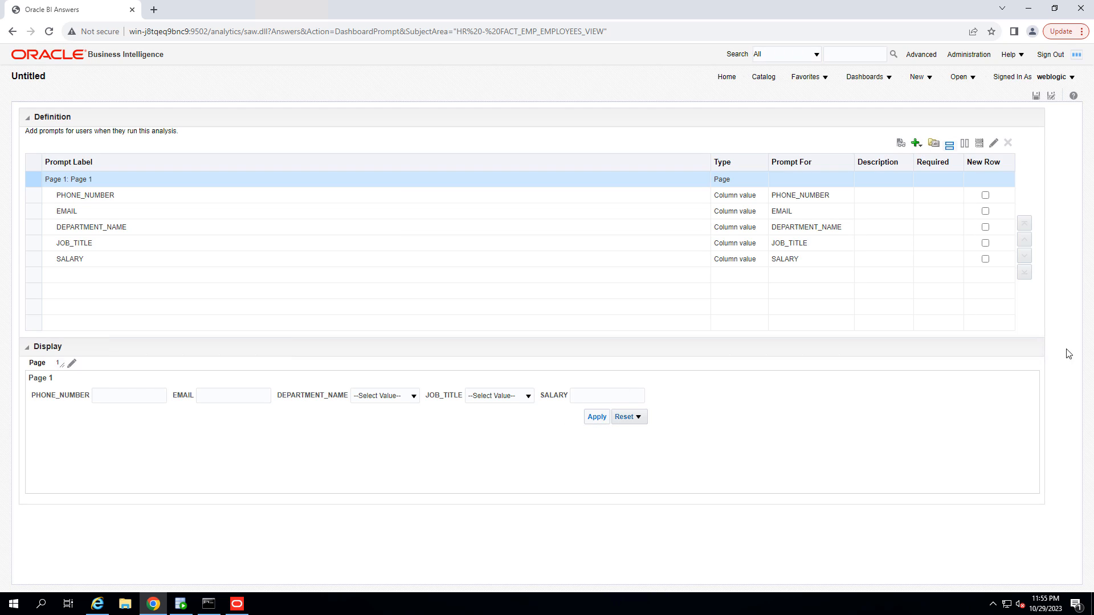
- Save the dashboard prompt in My Folders under the name sample-prompt
left_click(1035, 96)
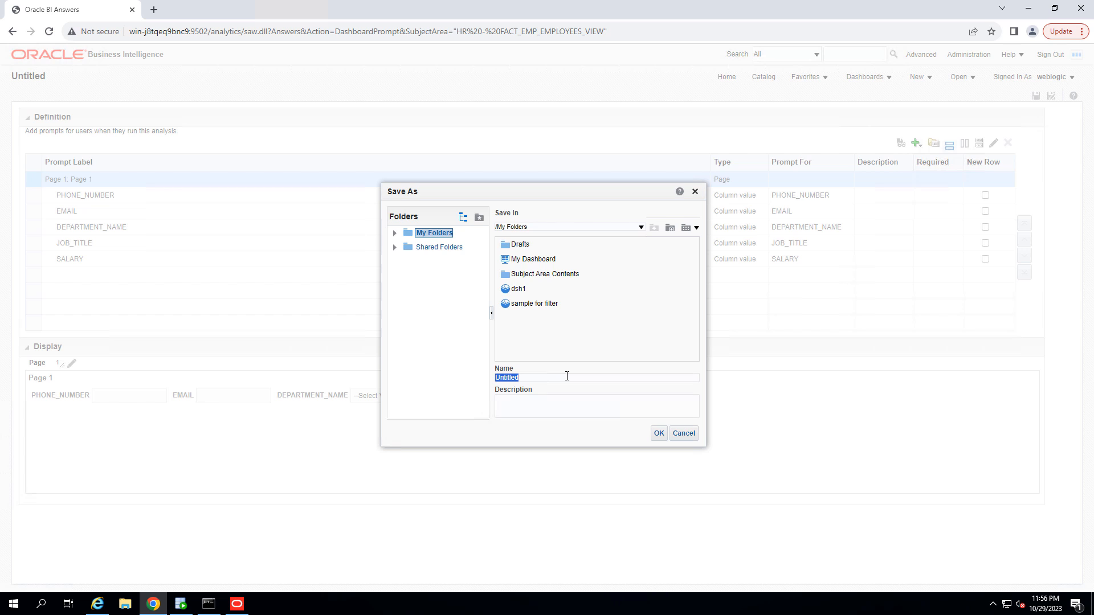
type("sample-prompt")
left_click(664, 438)
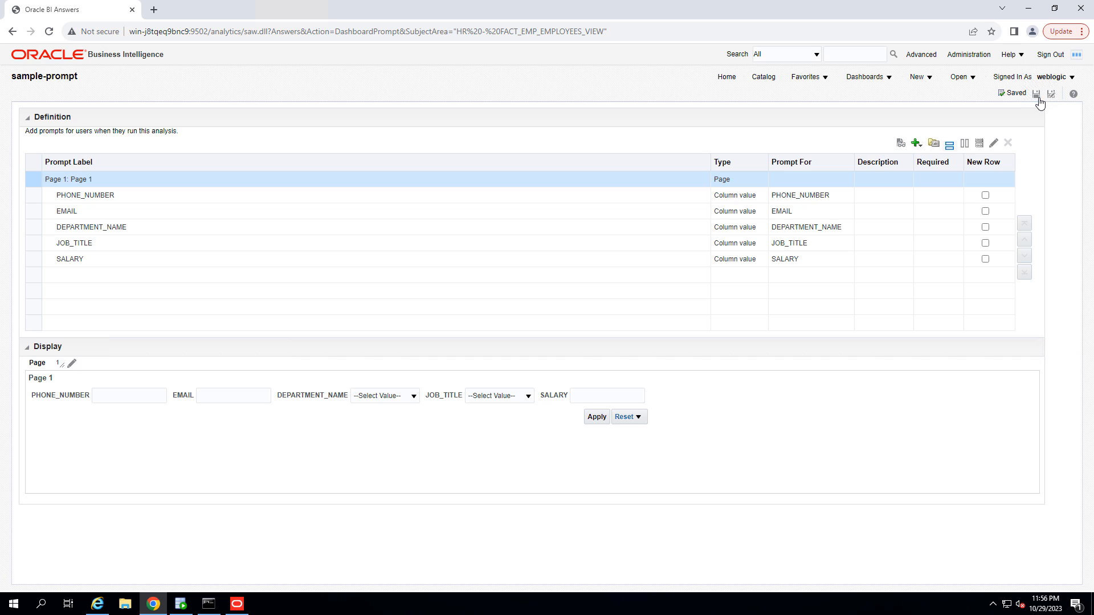
- Open My Dashboard for editing and add a new dashboard page named "prompt sample"
left_click(880, 79)
left_click(874, 97)
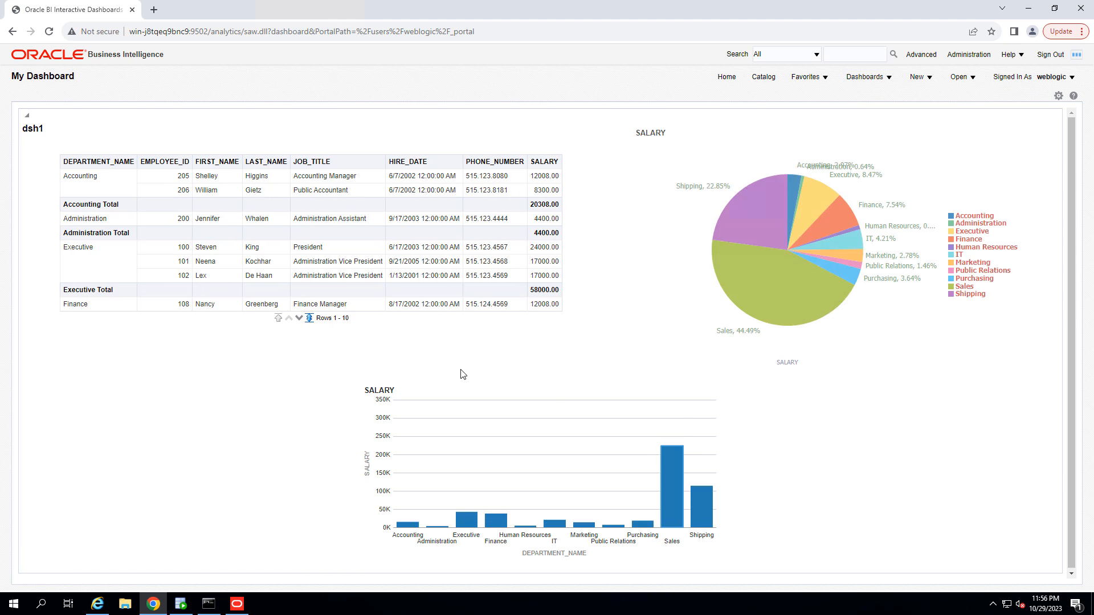
left_click(1058, 96)
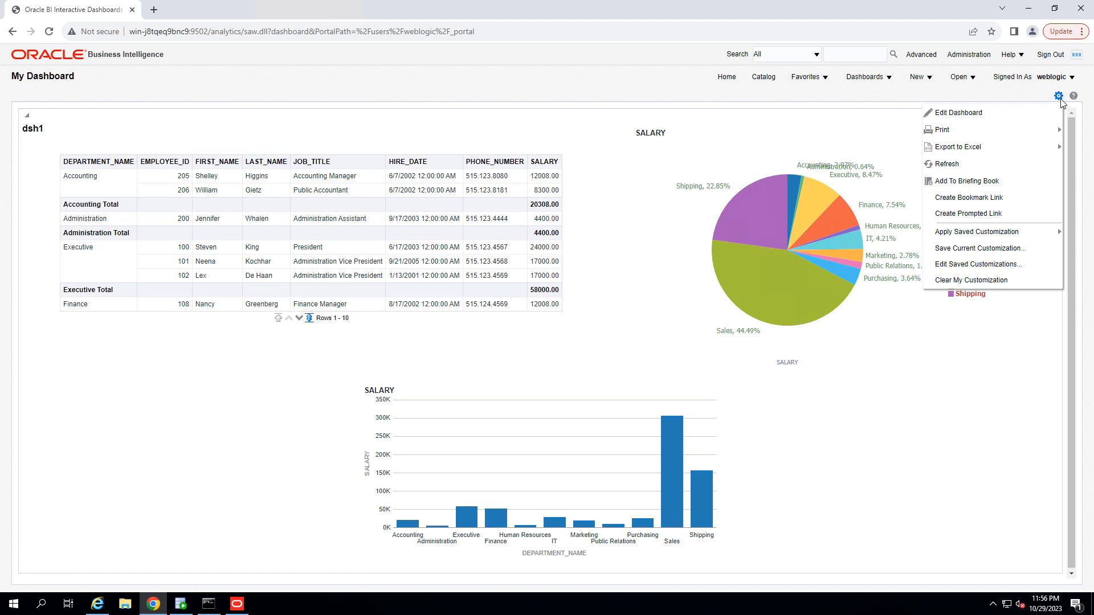
left_click(966, 114)
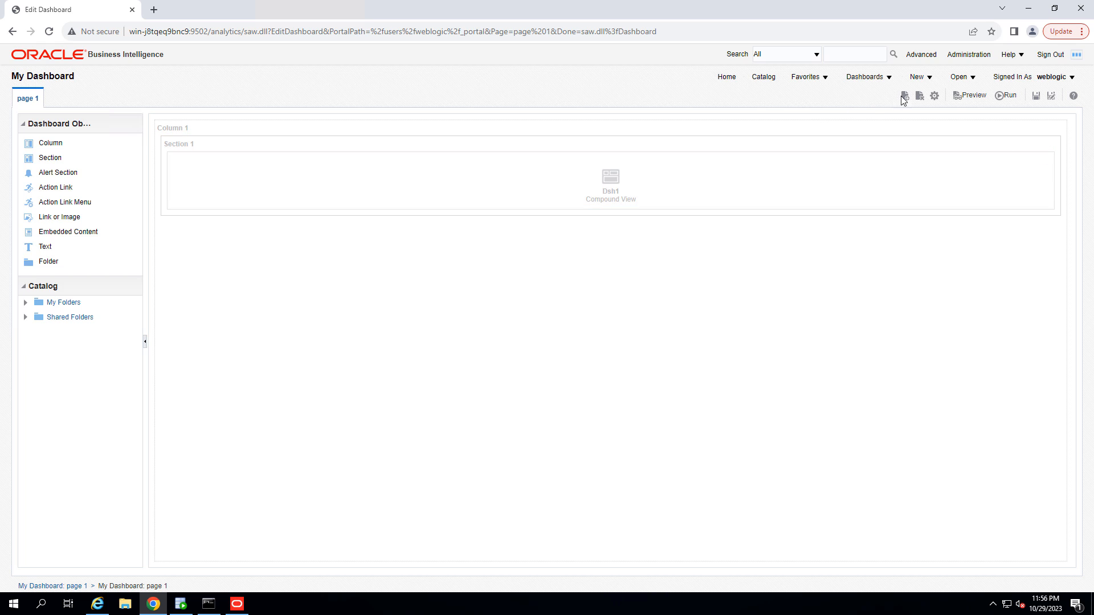
left_click(904, 95)
left_click(921, 110)
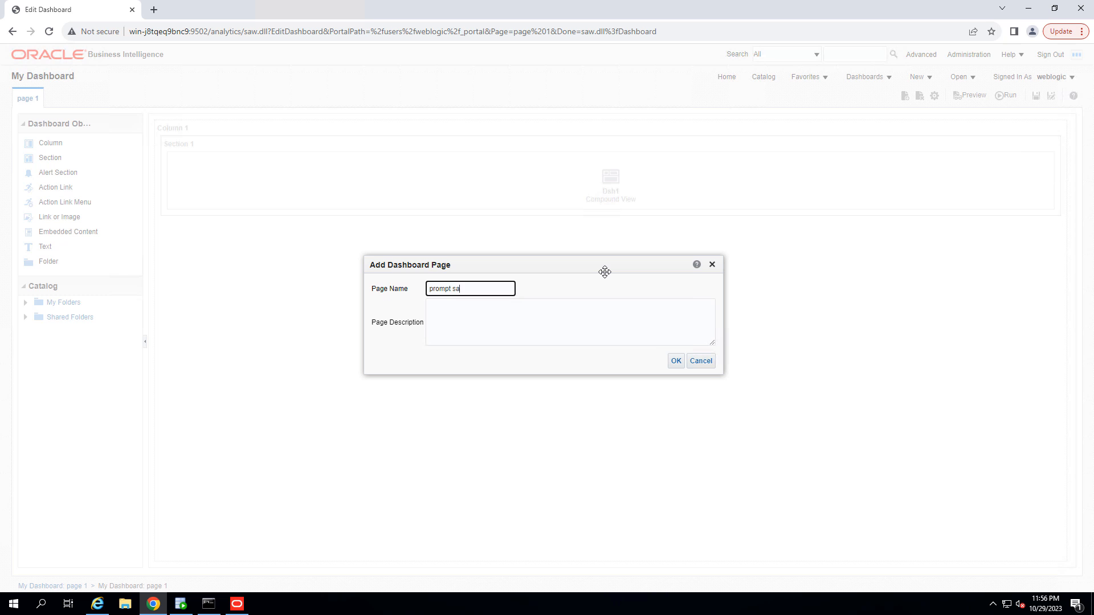
left_click(675, 361)
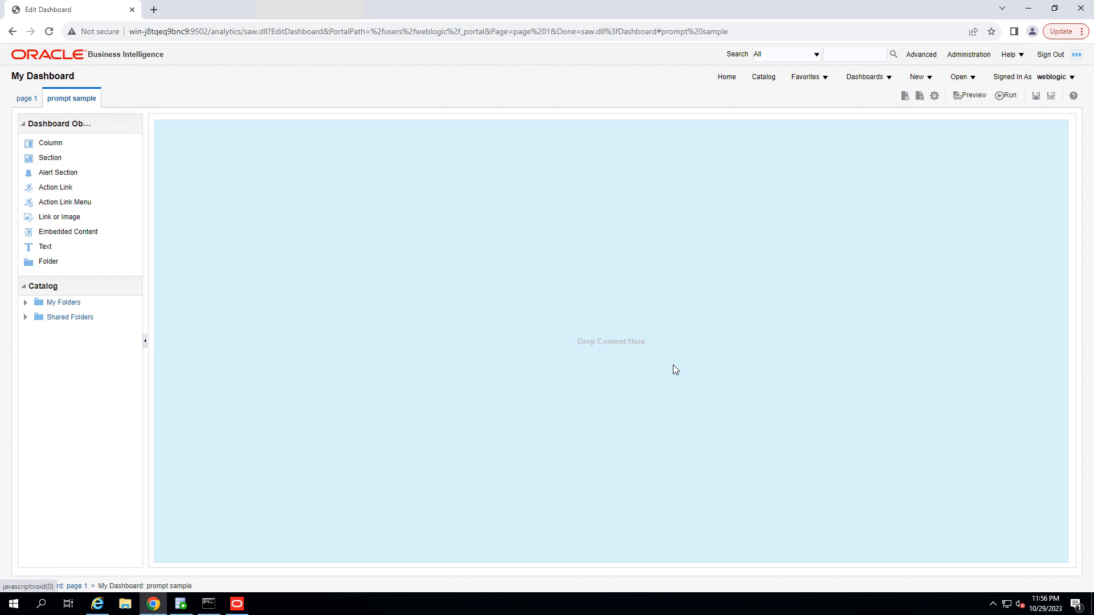
- Add the "sample for filter" analysis from My Folders to the empty prompt sample page
left_click(47, 320)
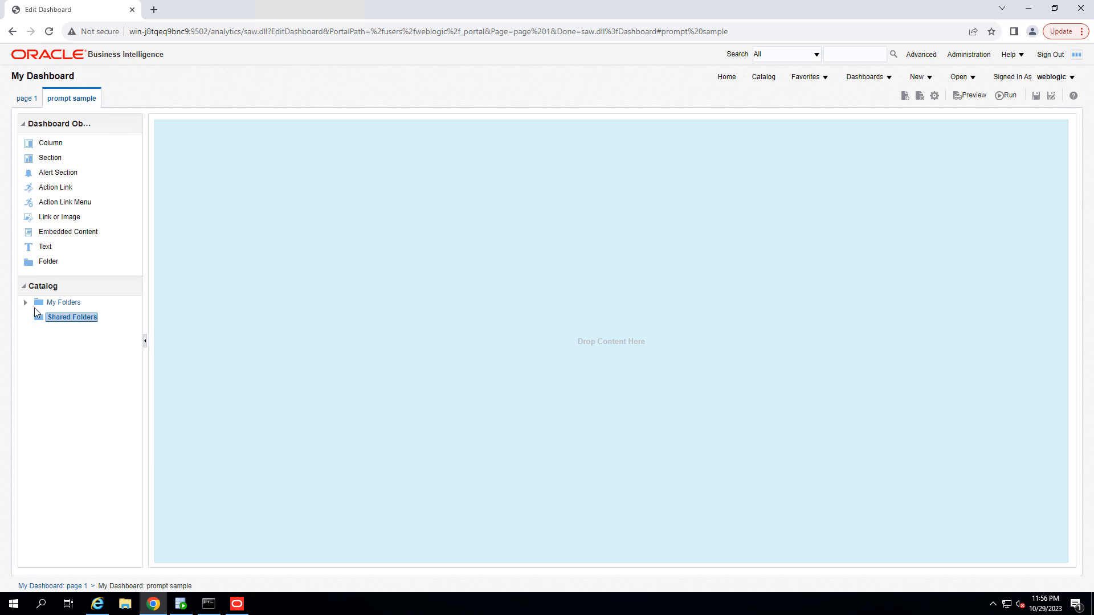
left_click(26, 303)
left_click(73, 376)
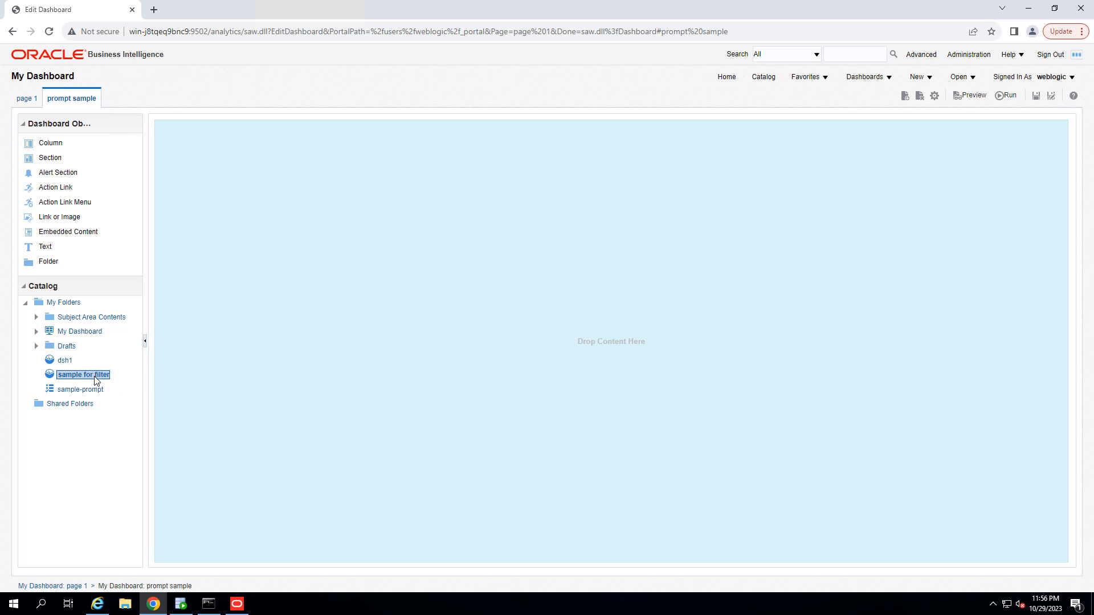
left_click_drag(96, 378, 491, 370)
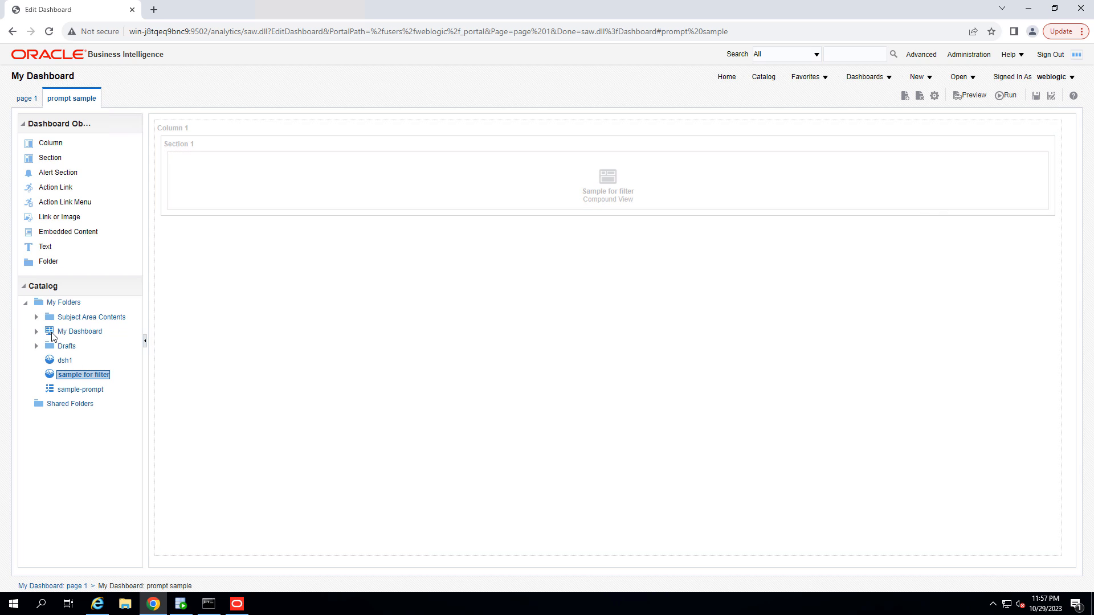
- Place sample-prompt from My Folders above the analysis in Section 1, and save and run the dashboard
left_click(96, 420)
left_click(77, 390)
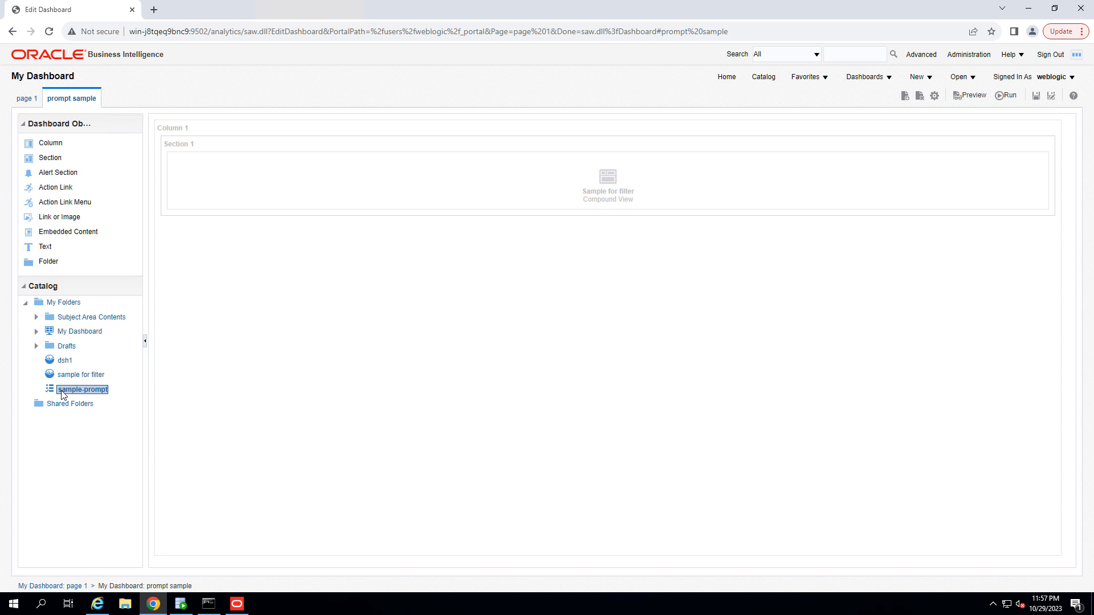
left_click_drag(63, 396, 454, 158)
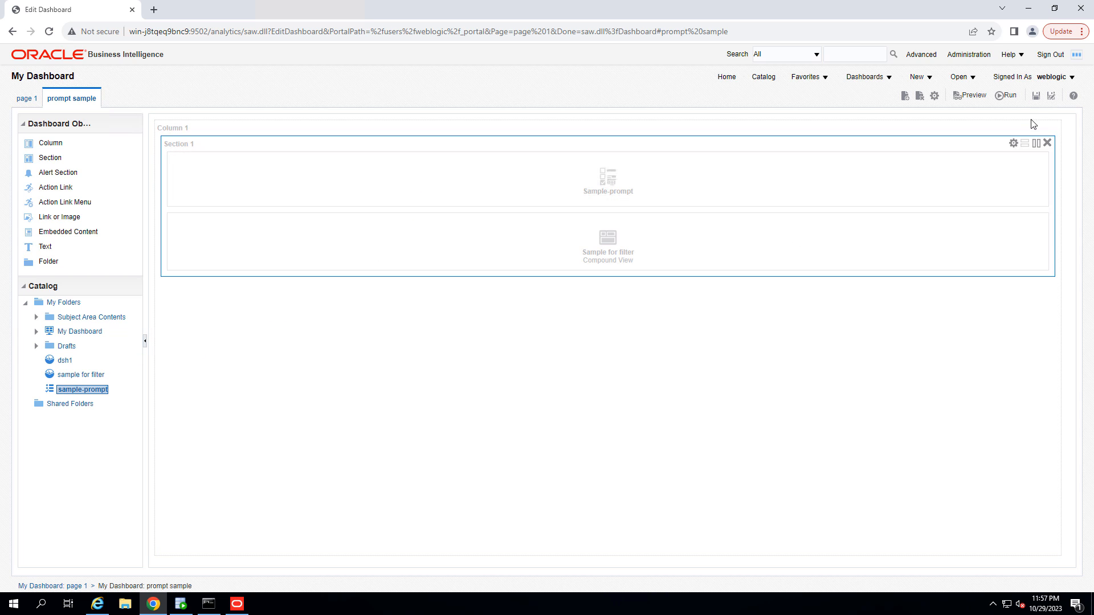
left_click(1036, 96)
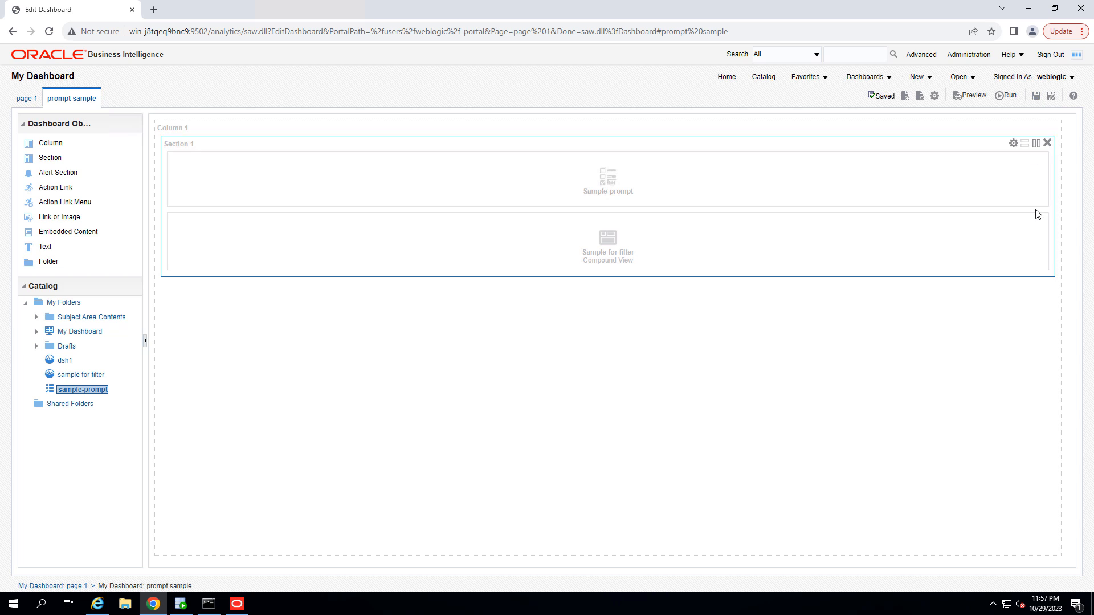
left_click(1008, 97)
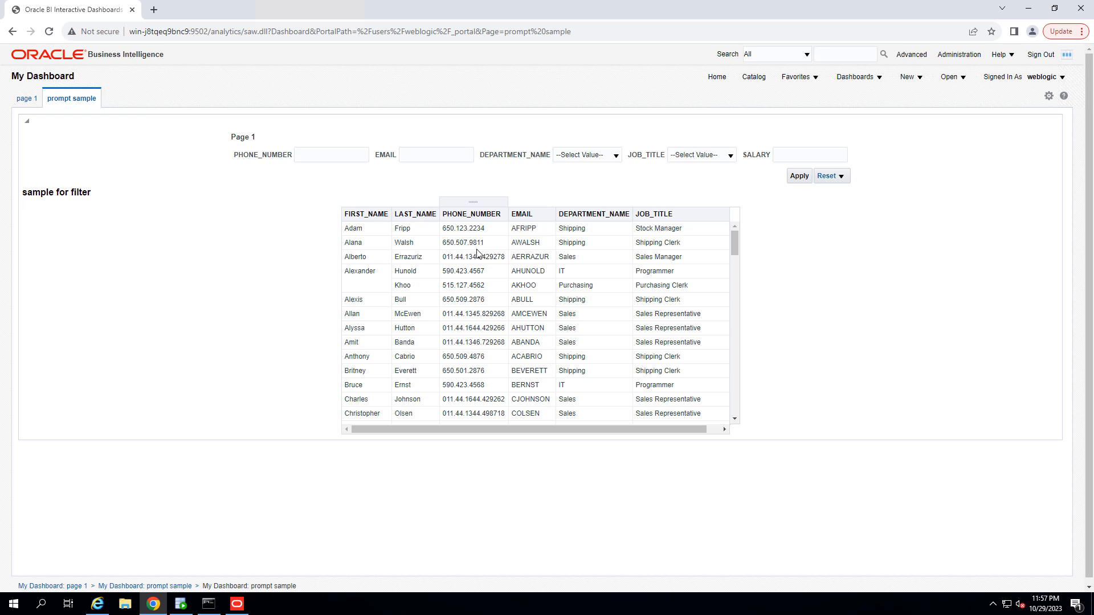
- Filter the dashboard table by DEPARTMENT_NAME with the value IT and apply the prompt
left_click_drag(484, 159, 546, 160)
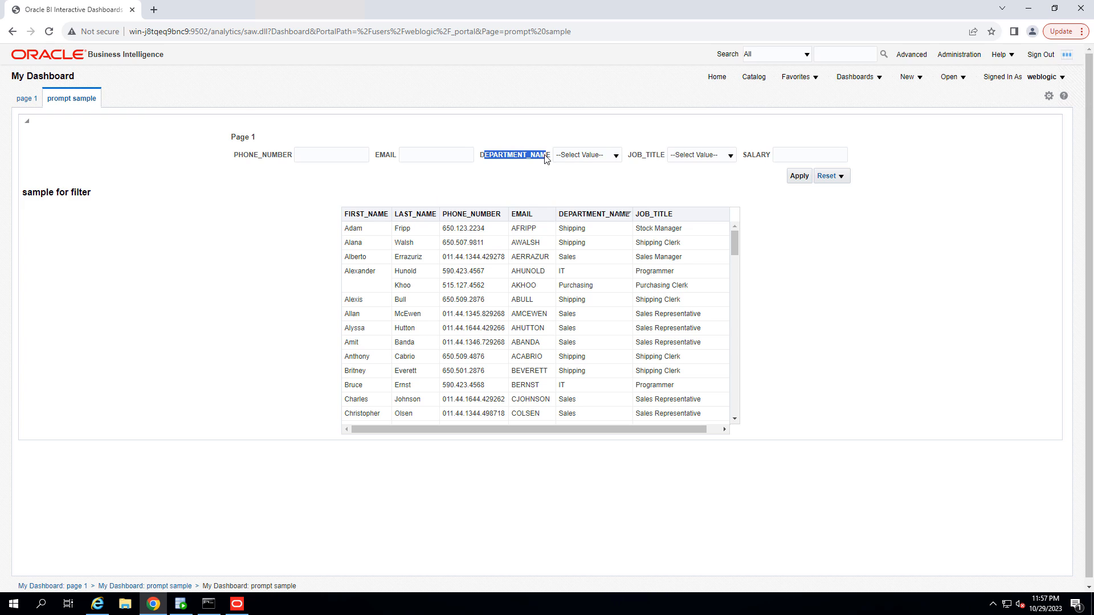
left_click(560, 214)
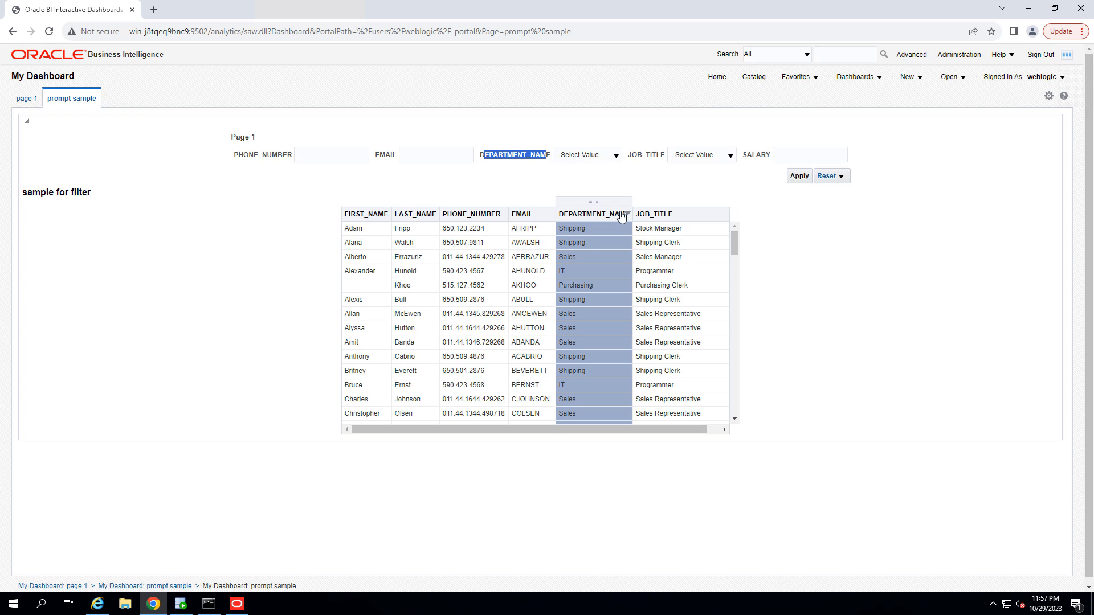
left_click(615, 156)
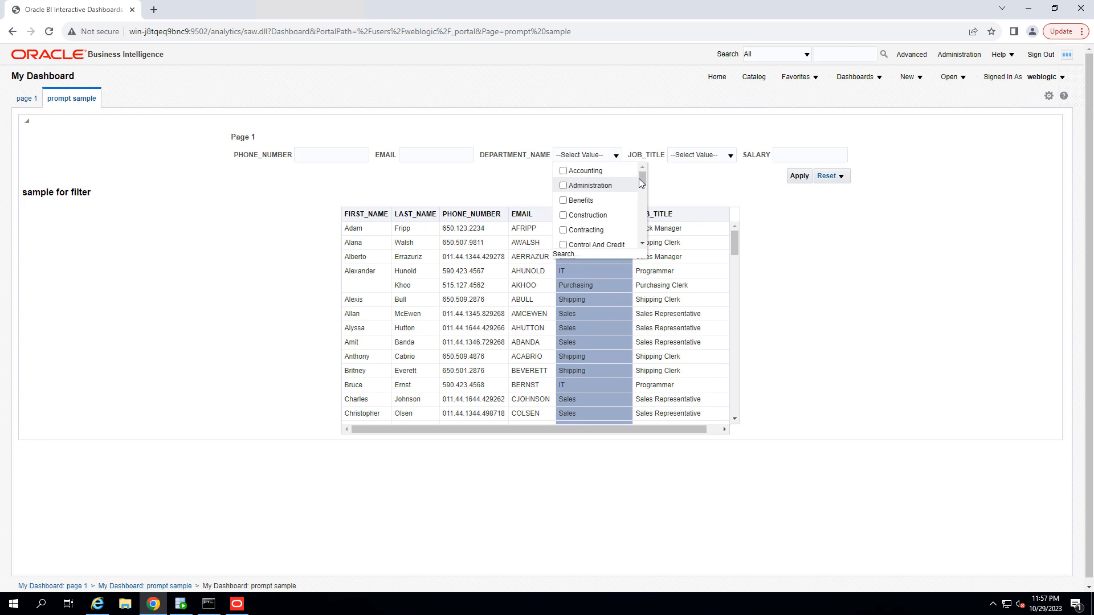
left_click_drag(643, 179, 641, 205)
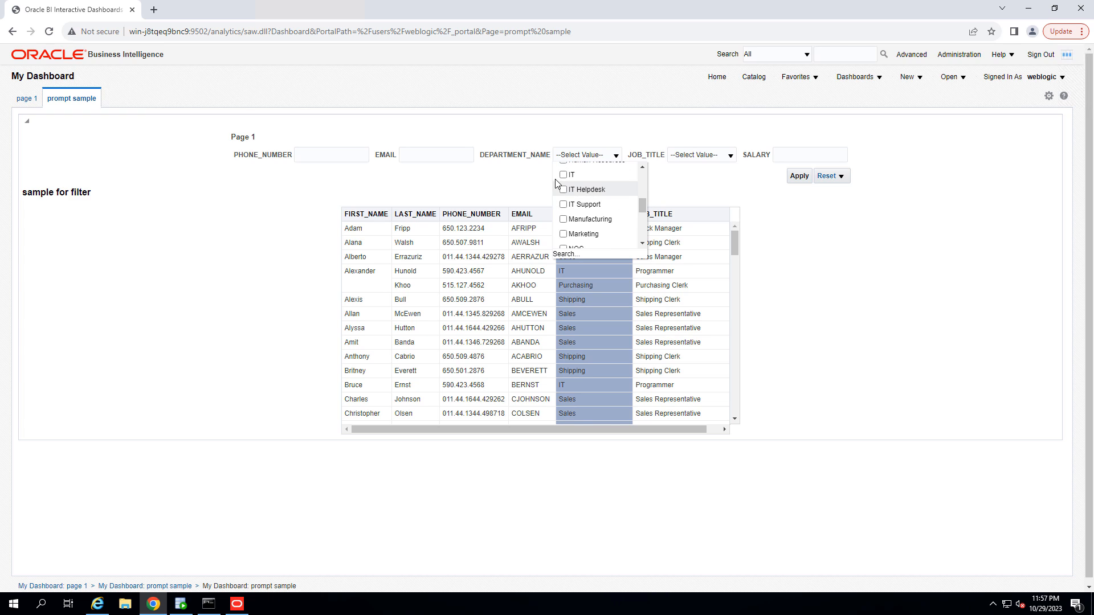
left_click(563, 175)
left_click(706, 183)
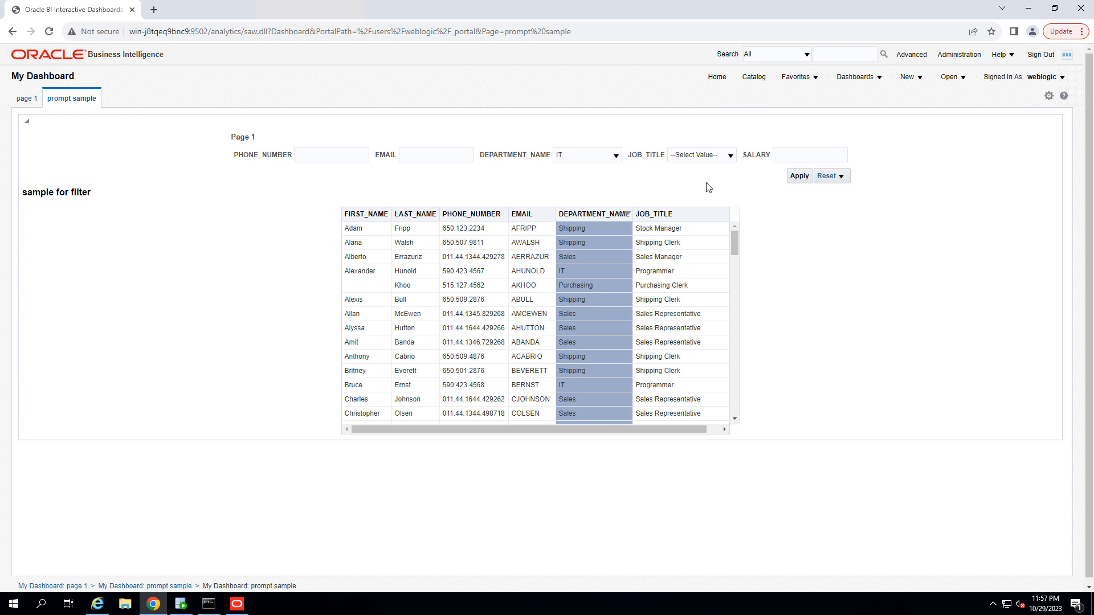
left_click(798, 178)
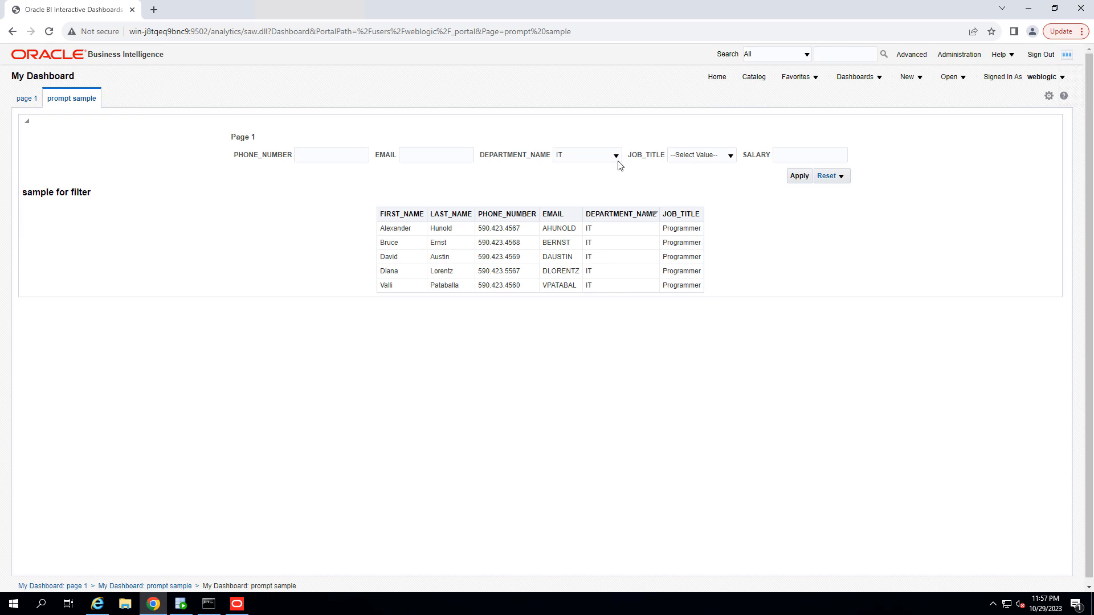
- Clear all prompt values and reapply the prompt to remove the department filter
left_click(824, 178)
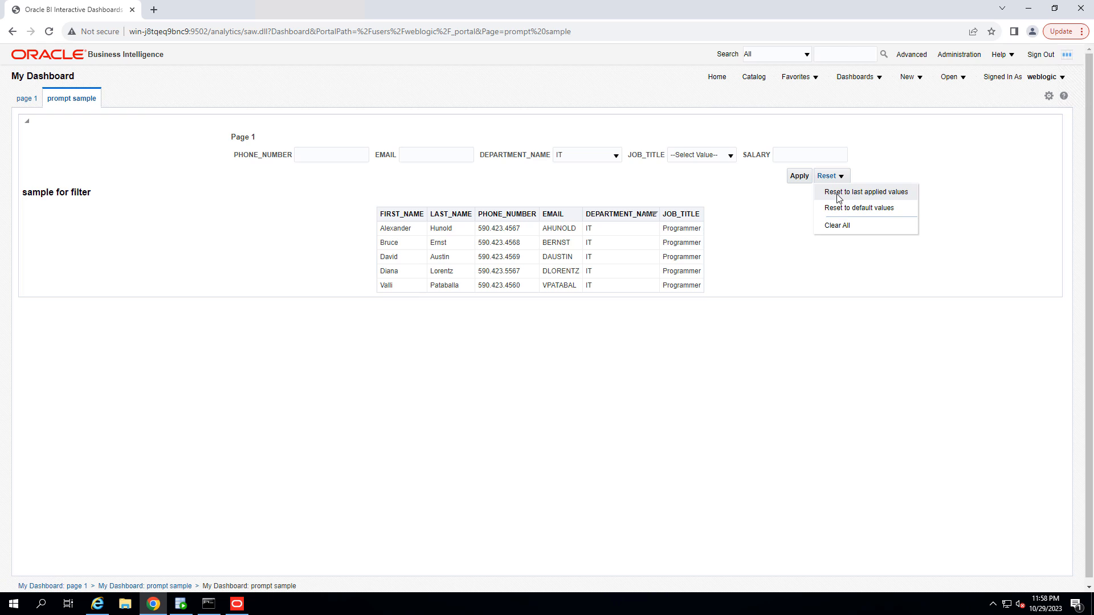
left_click(826, 226)
left_click(795, 177)
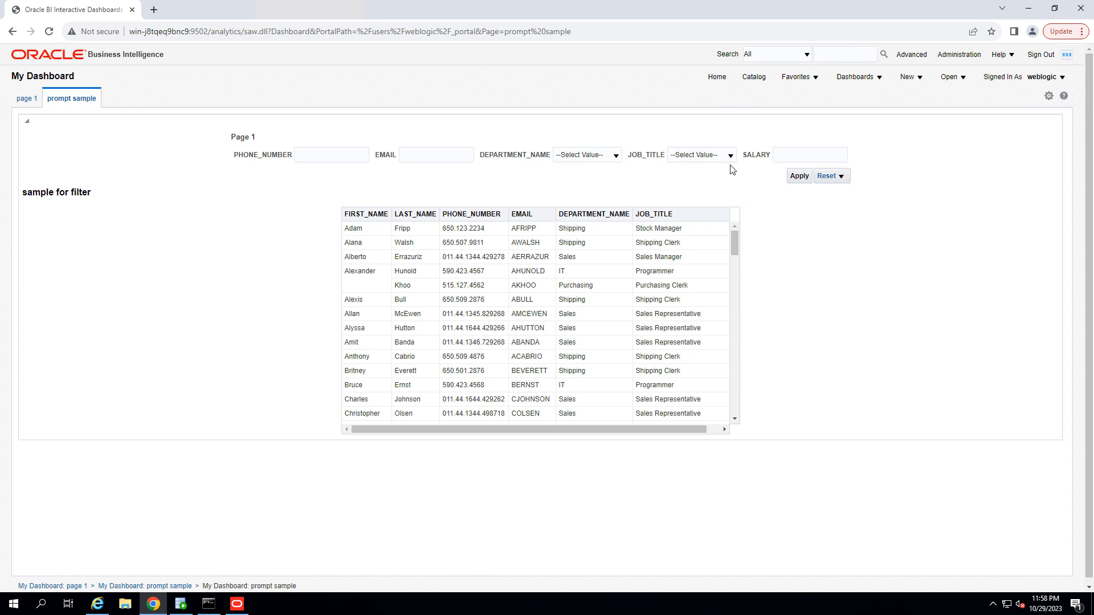
- Filter the dashboard table by JOB_TITLE with the value Accountant and apply the prompt
left_click(651, 214)
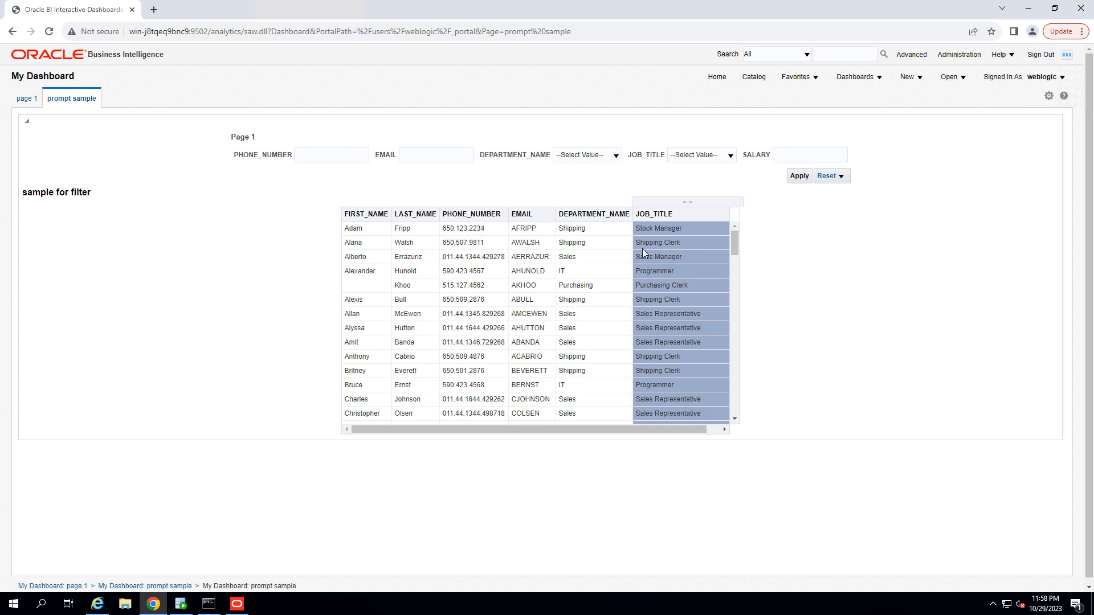
left_click(730, 155)
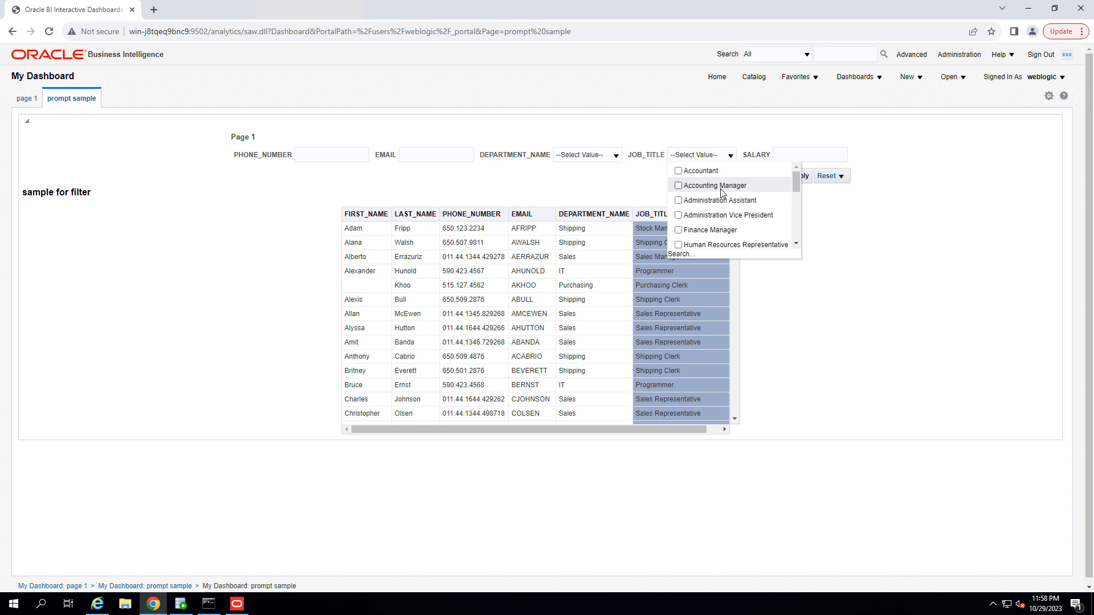
left_click(679, 171)
left_click(859, 225)
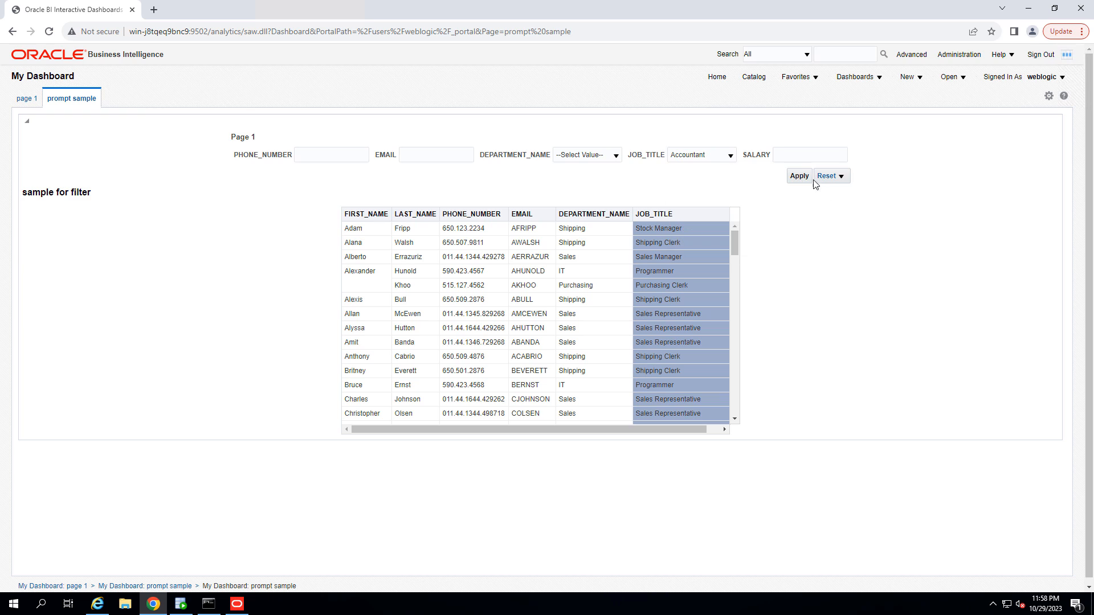
left_click(799, 177)
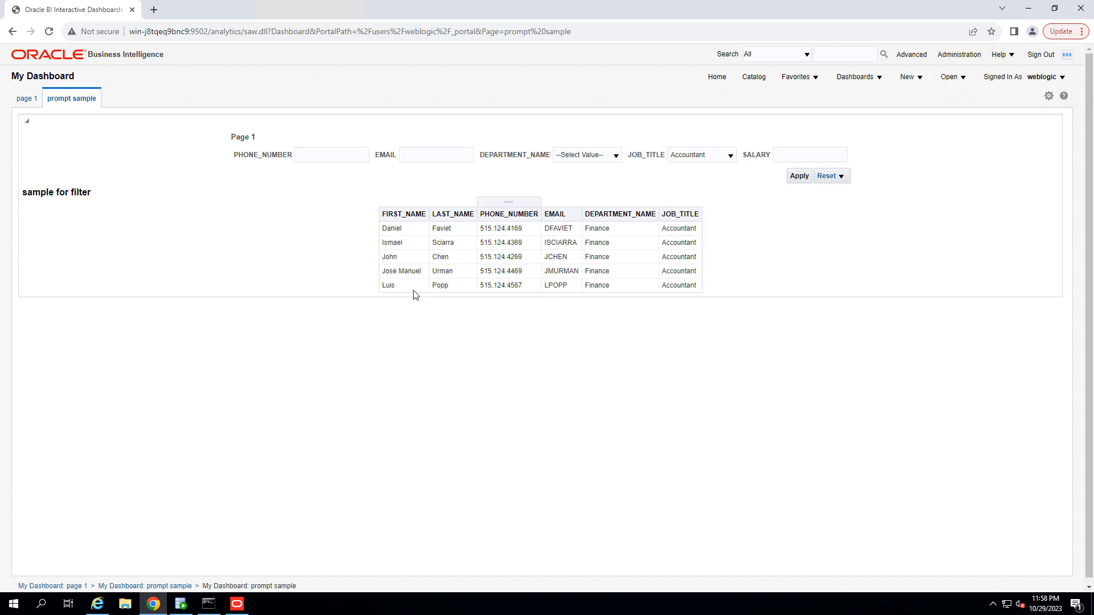
- Clear all values in the dashboard prompt, including the JOB_TITLE selection
left_click(827, 176)
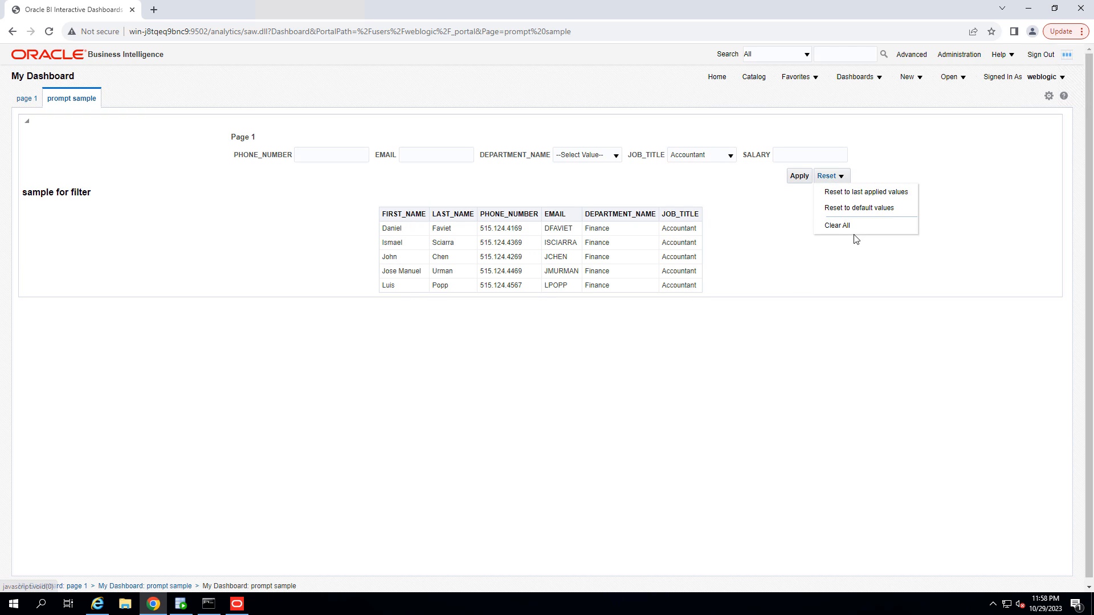
left_click(837, 225)
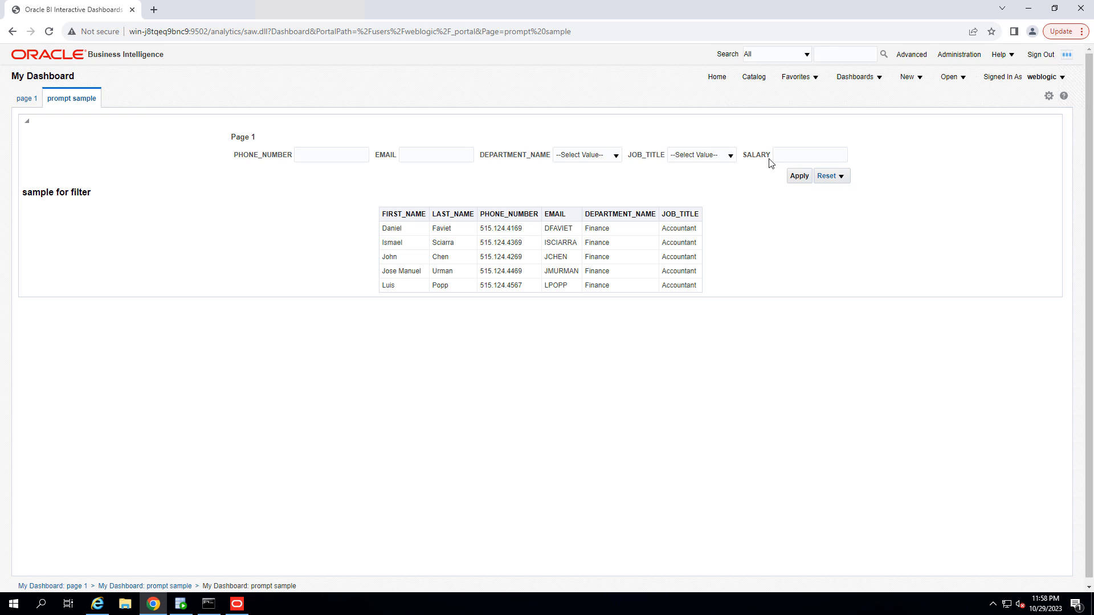
left_click(784, 156)
- Edit the dashboard and open the "sample for filter" analysis on the prompt sample page for editing
left_click(1048, 93)
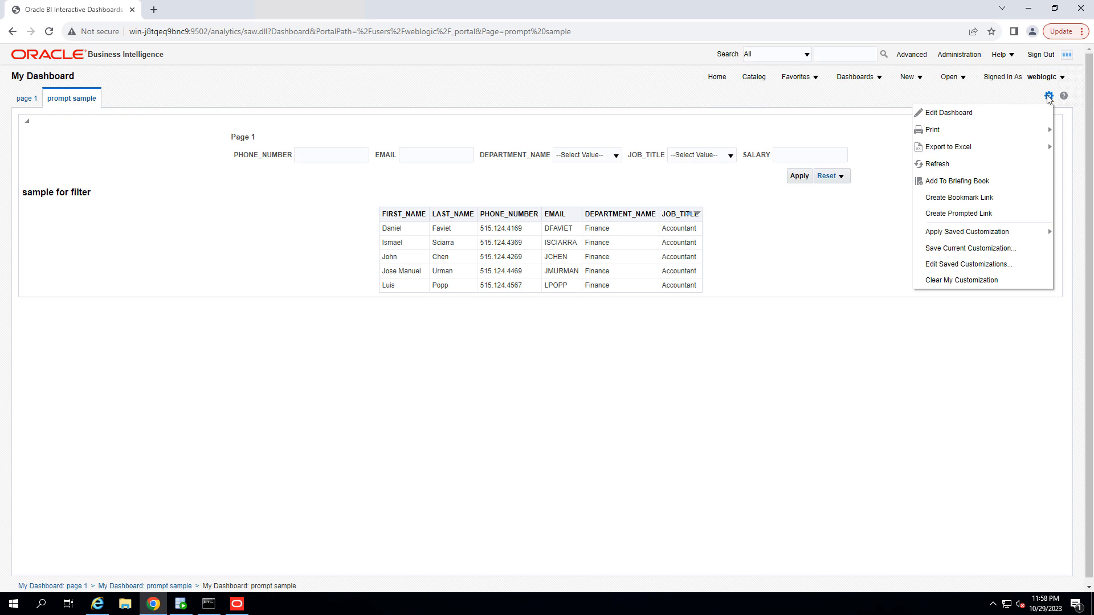
left_click(963, 116)
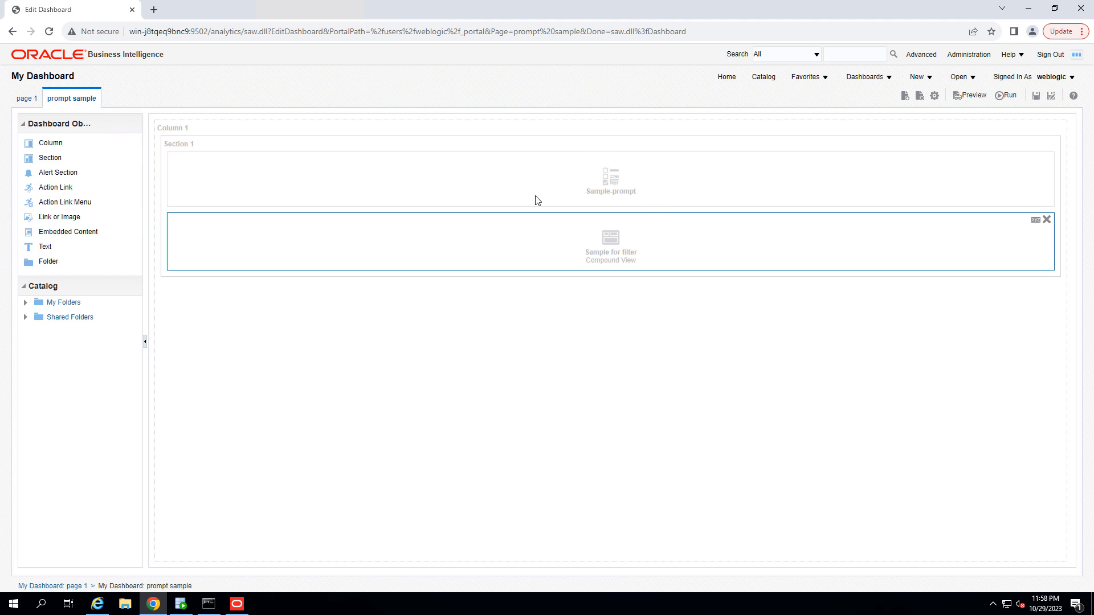
left_click(1035, 220)
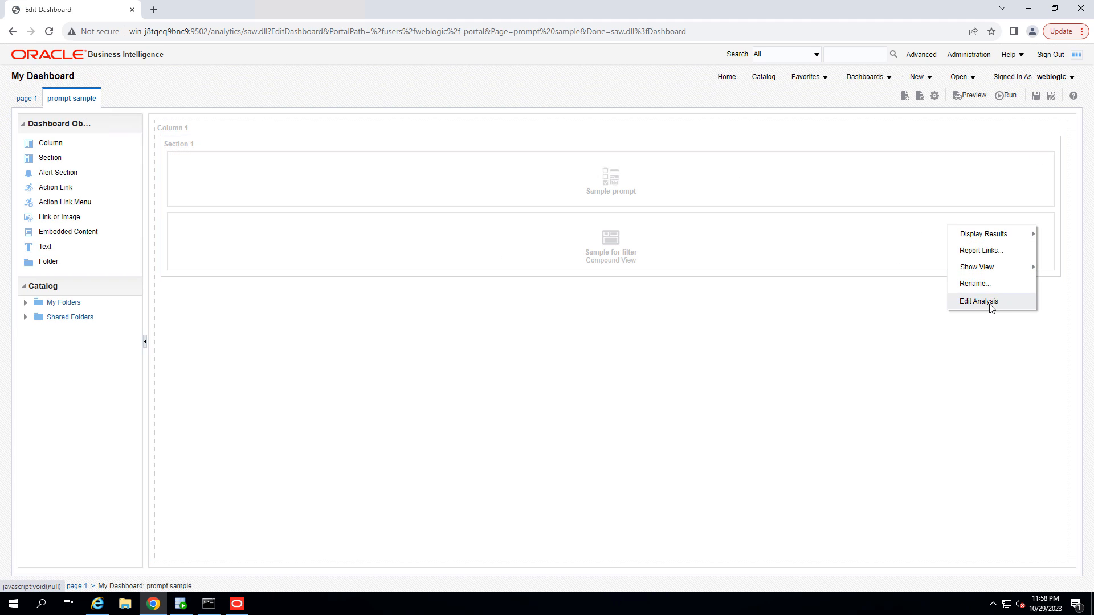
left_click(989, 304)
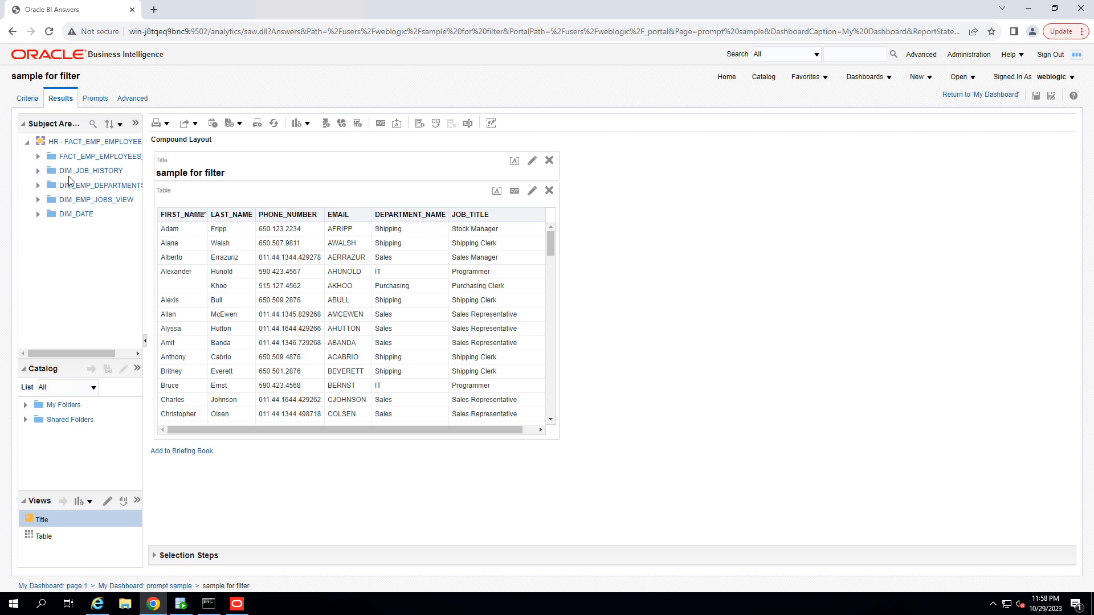
- Add the SALARY column from the FACT_EMP_EMPLOYEES_VIEW folder to the analysis's table
left_click(38, 157)
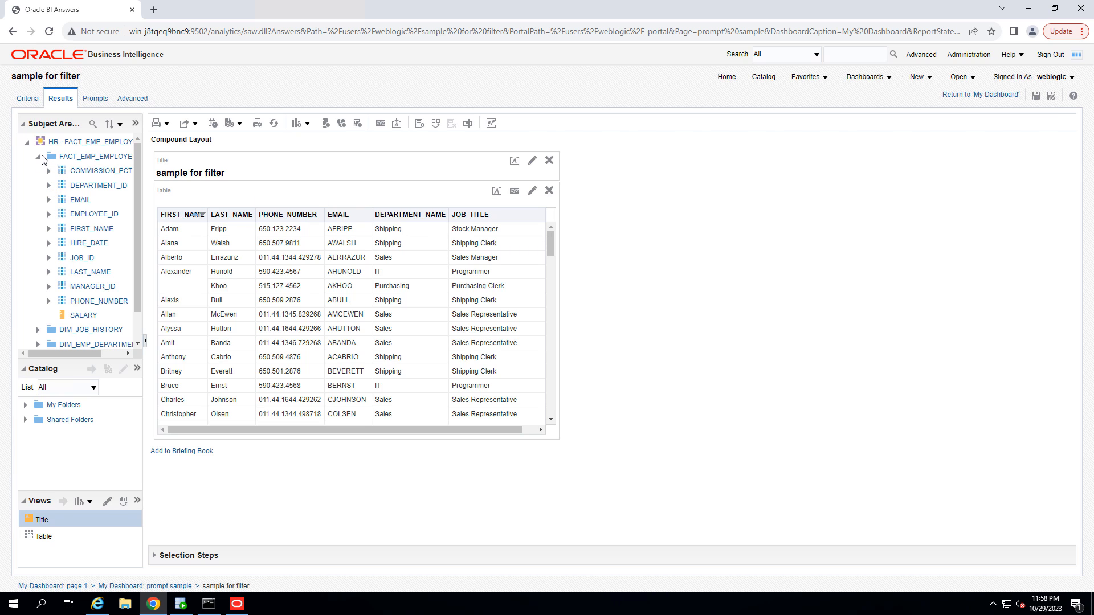
left_click(78, 314)
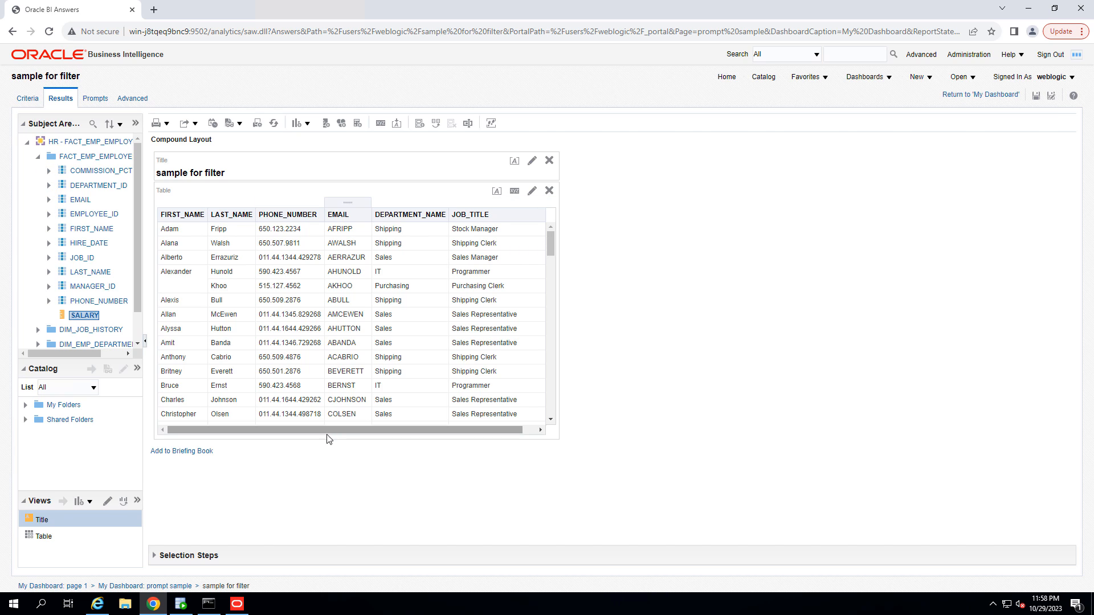
left_click_drag(333, 430, 376, 429)
double_click(85, 317)
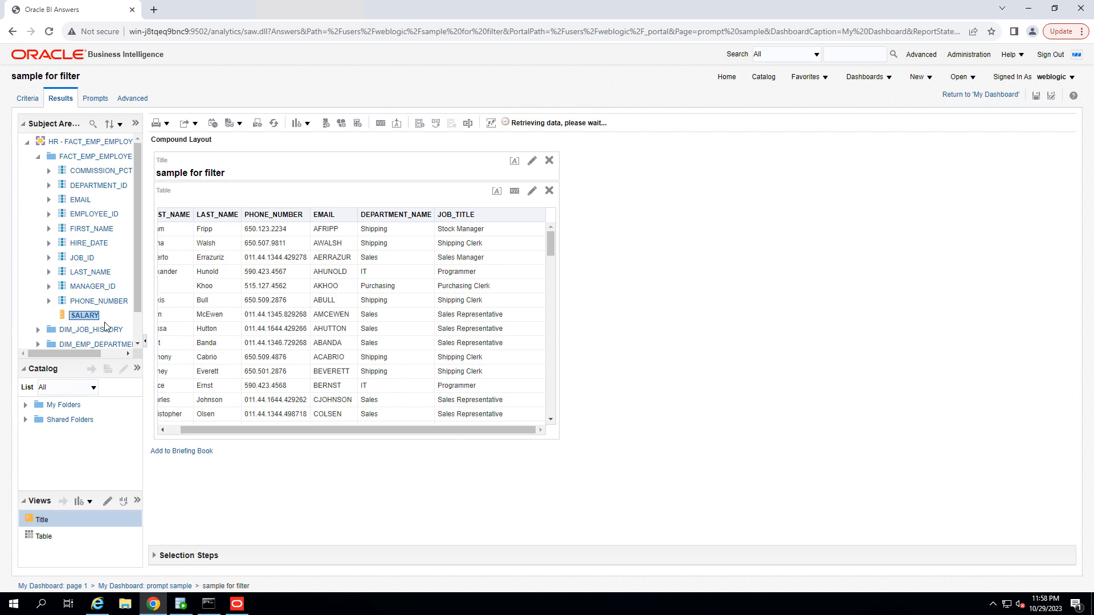
left_click_drag(359, 431, 393, 431)
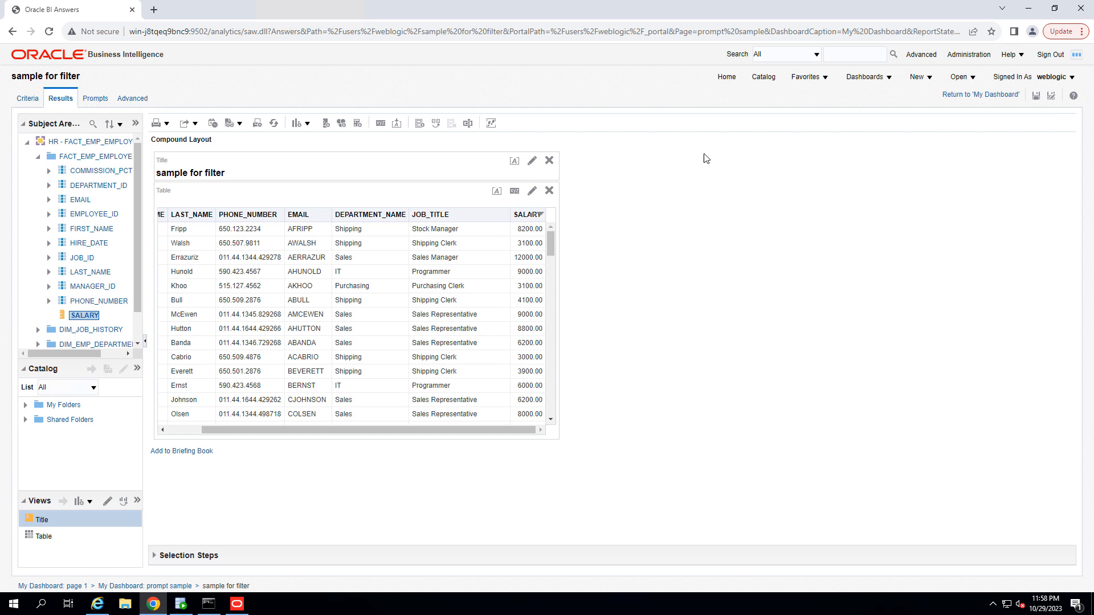
- Set the analysis table's data viewing to content paging in its table properties
left_click(514, 191)
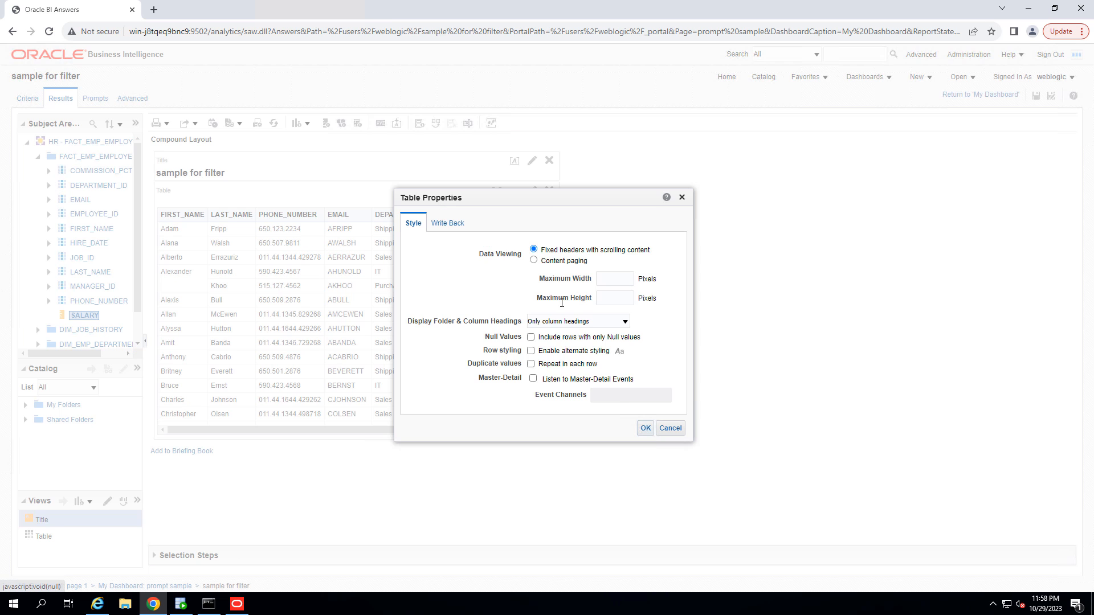
left_click(534, 261)
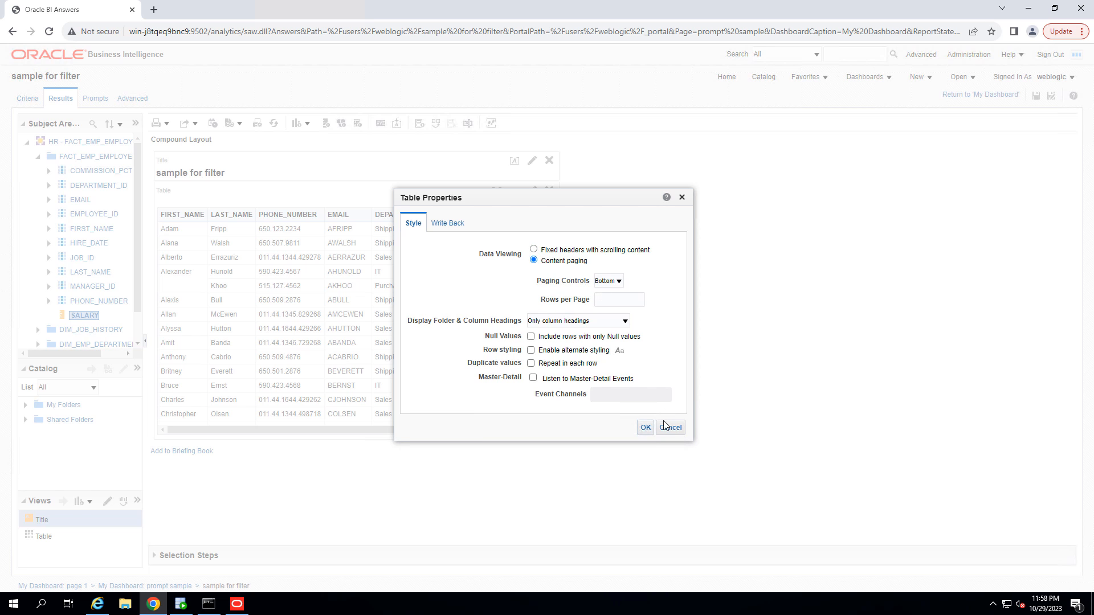
left_click(645, 428)
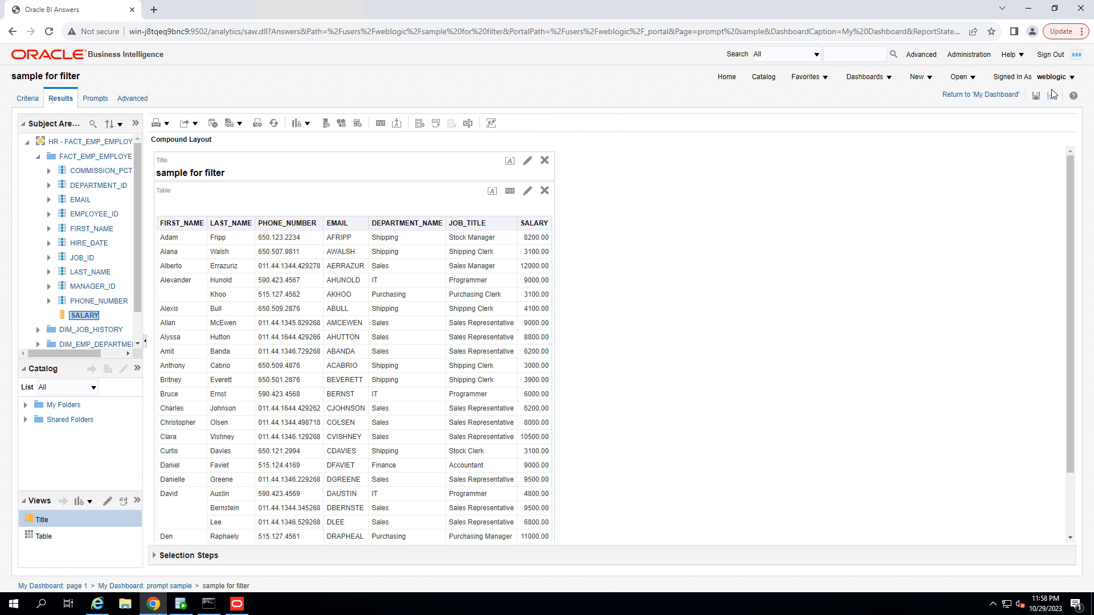
- Save the "sample for filter" analysis and return to My Dashboard to check the table with the SALARY column
left_click(1035, 95)
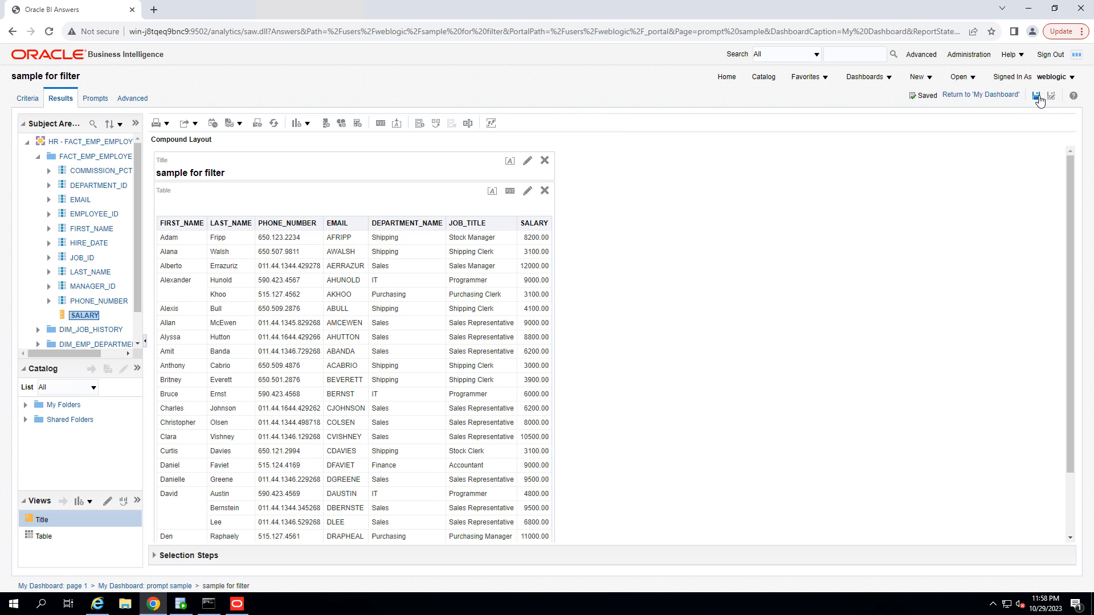
left_click(994, 95)
scroll(610, 214, "down", 1)
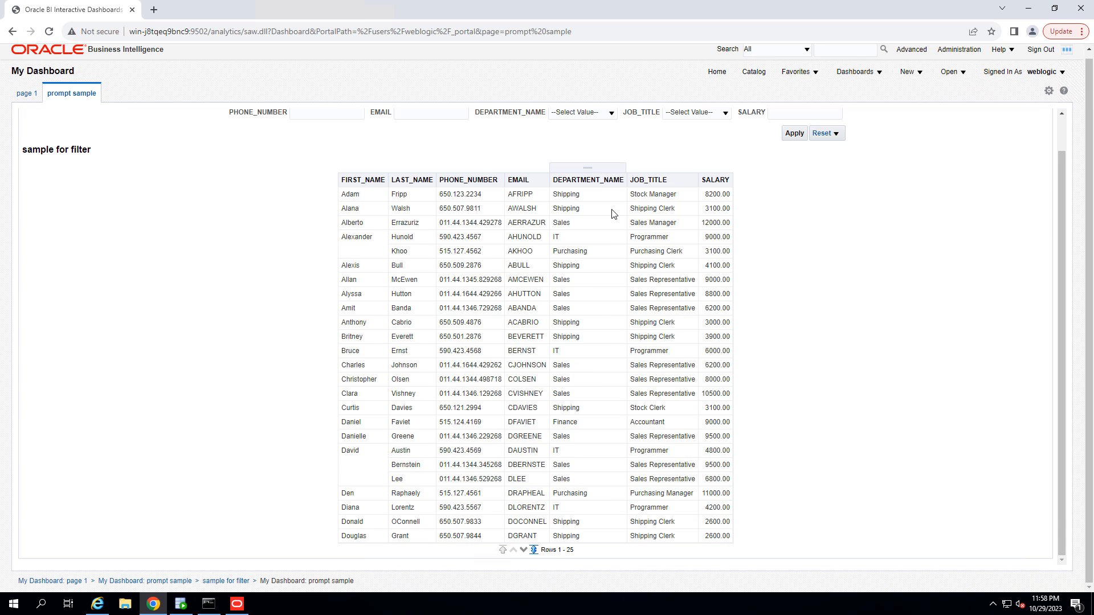
scroll(611, 214, "up", 1)
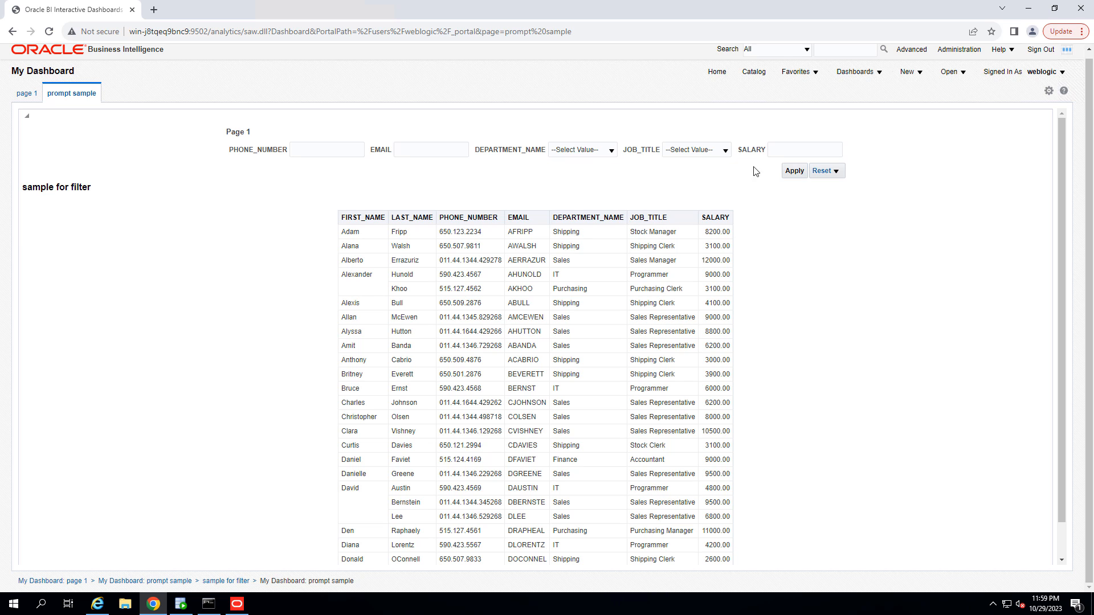
- Filter the dashboard table by SALARY with the value 8200 and apply the prompt
left_click(708, 236)
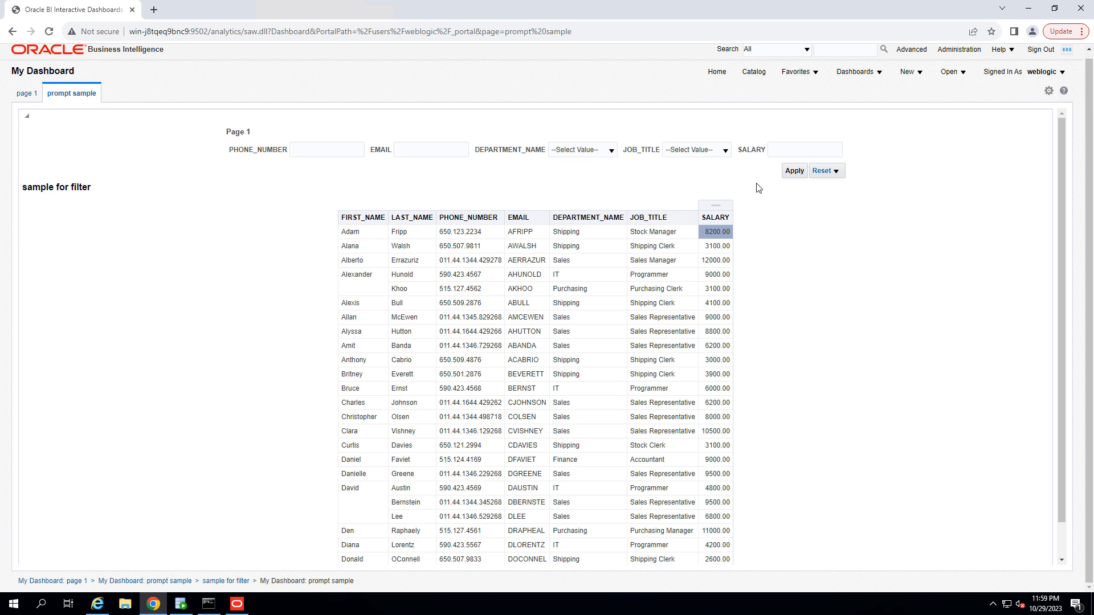
left_click(780, 149)
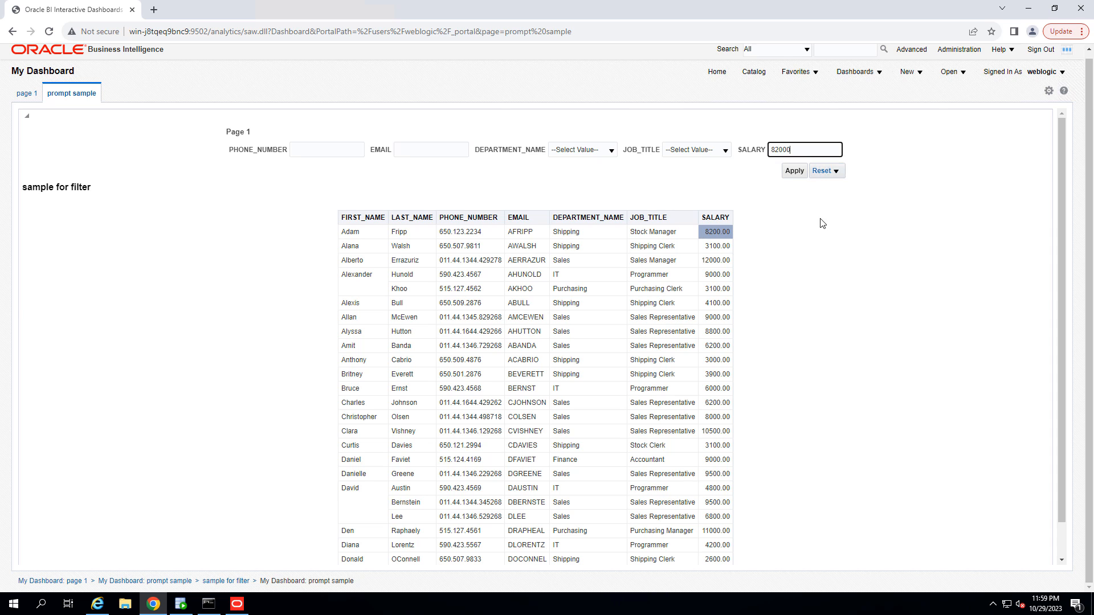
left_click(792, 172)
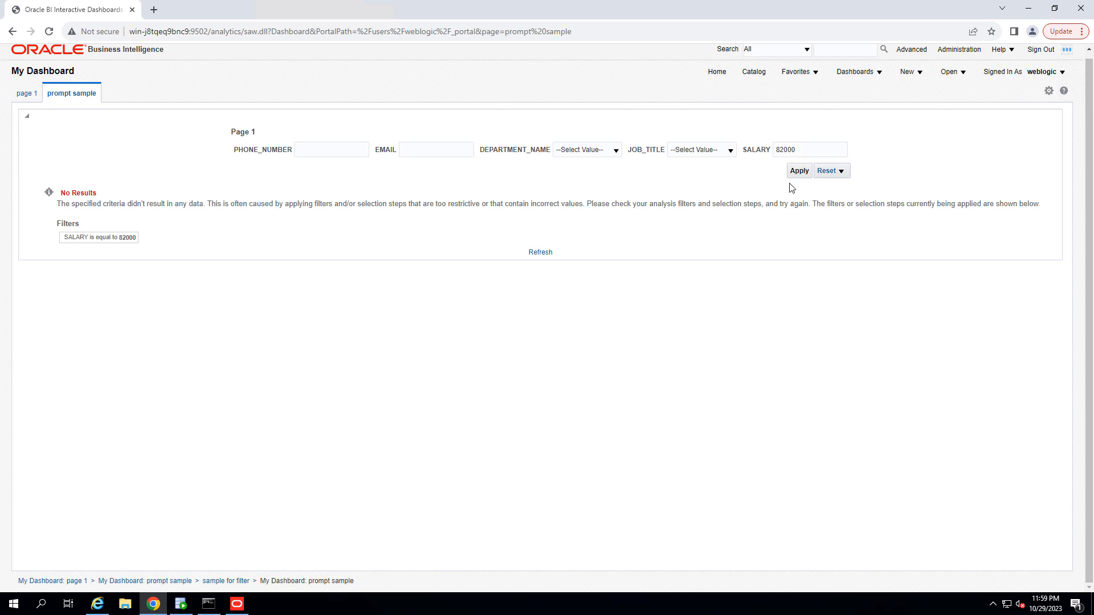
left_click(805, 151)
left_click(800, 171)
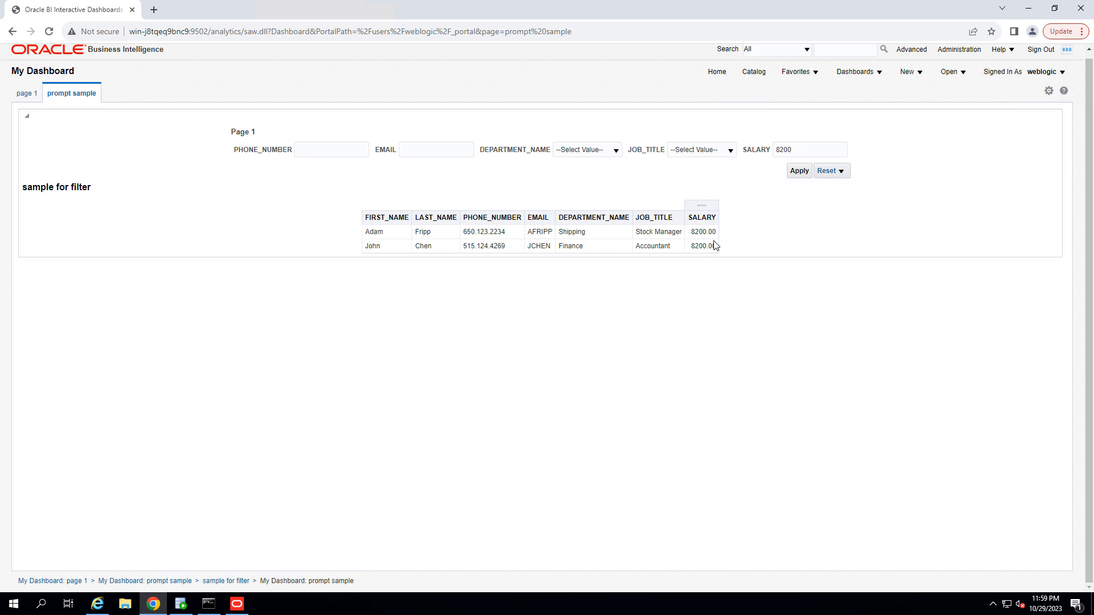
- Clear all values in the dashboard prompt, including the SALARY value, and apply the empty prompt
left_click(830, 170)
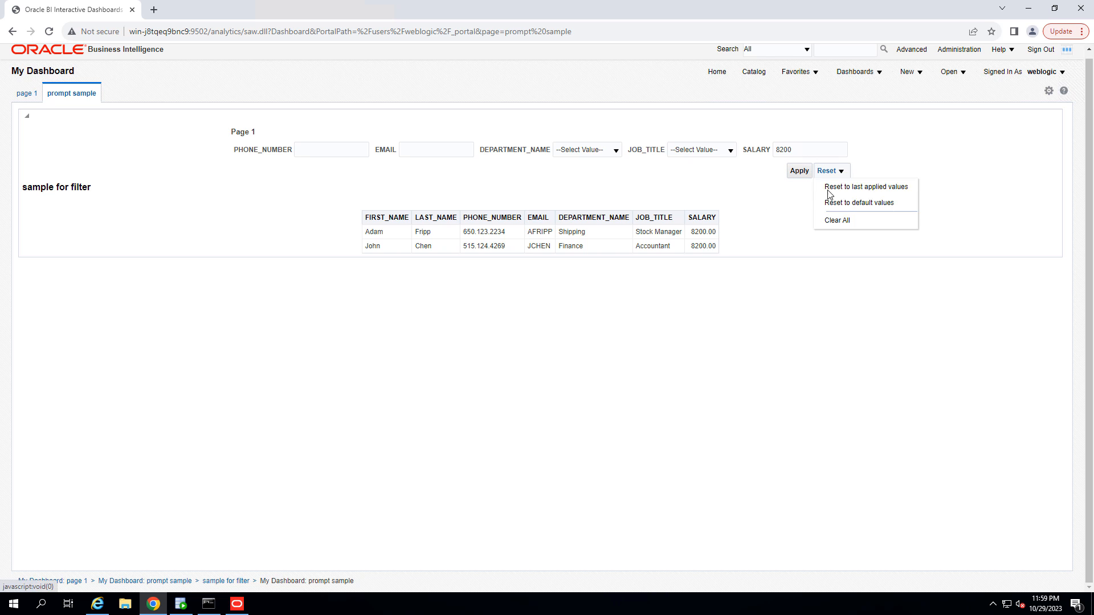
left_click(835, 226)
left_click(798, 171)
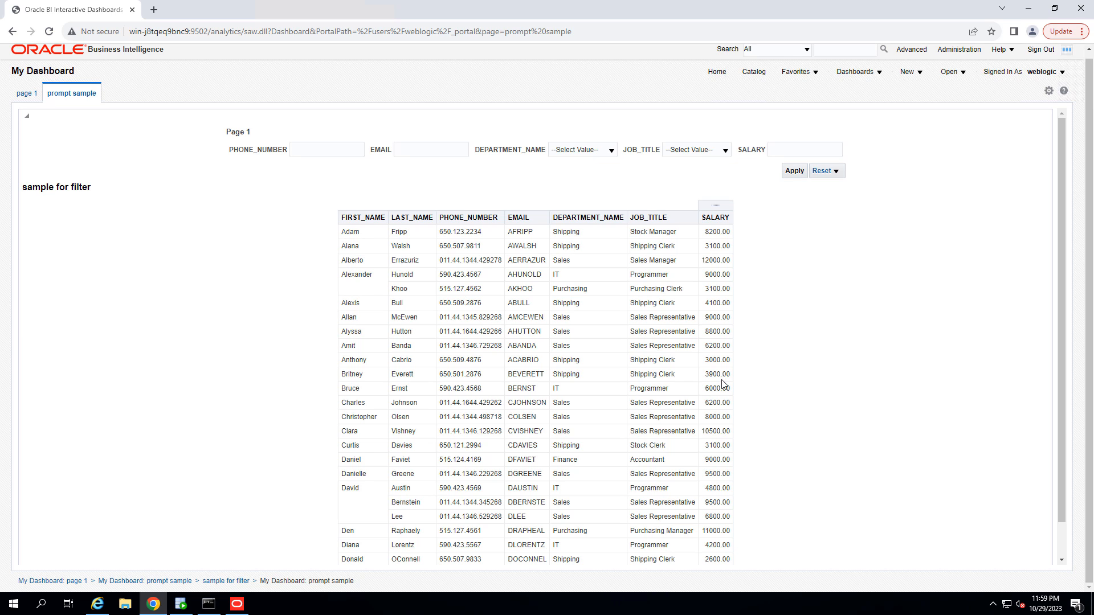
- Filter the dashboard table by SALARY with the value 9000 and apply the prompt
left_click(716, 275)
left_click(805, 148)
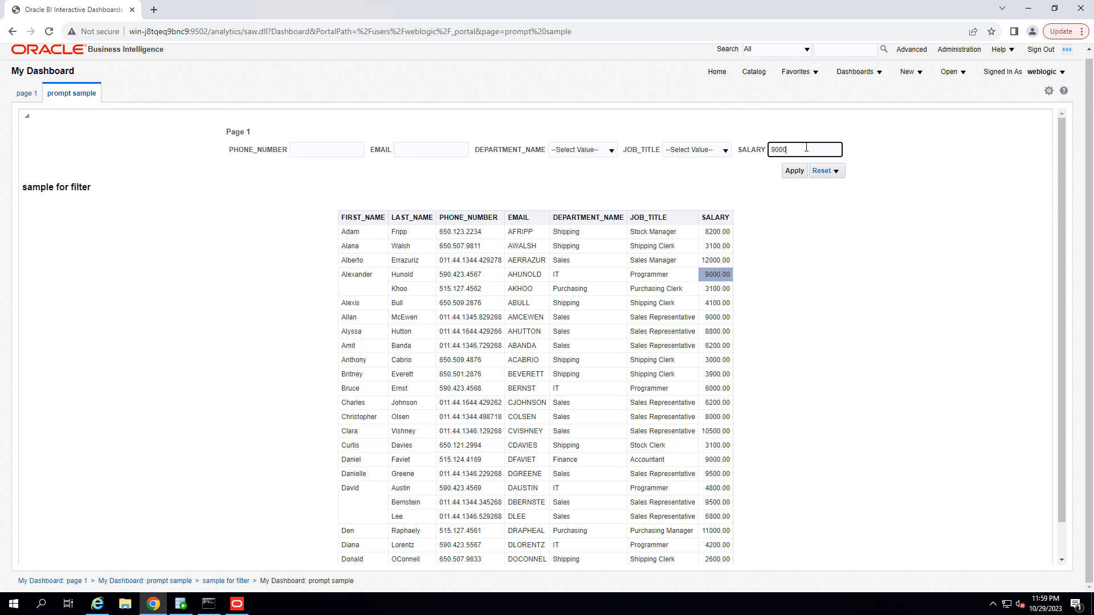
left_click(795, 171)
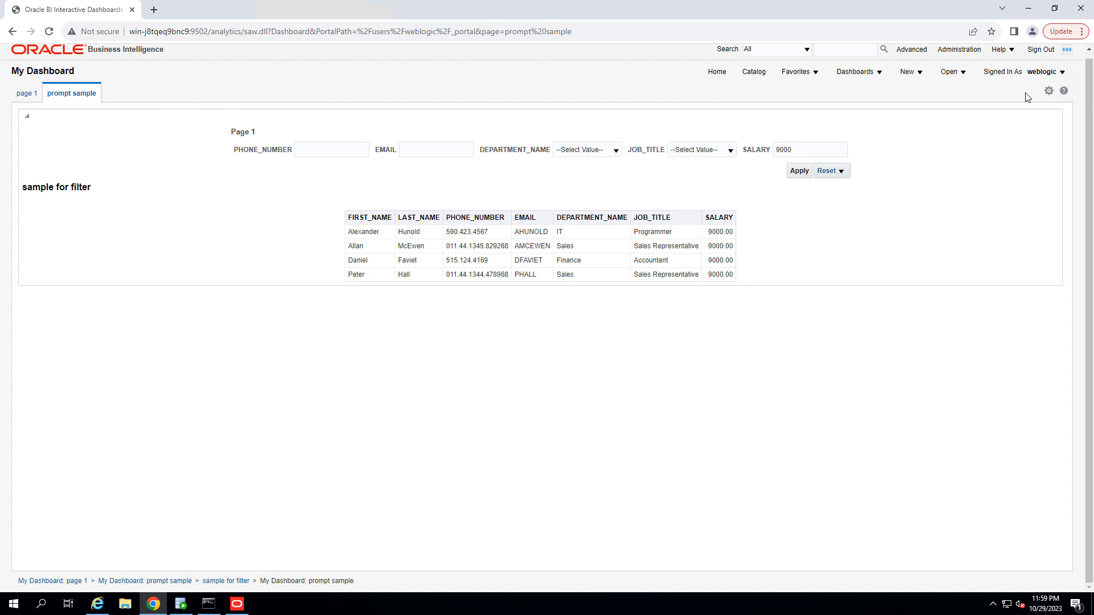
- Edit the dashboard and open the sample-prompt on the prompt sample page for editing
left_click(1048, 90)
left_click(949, 107)
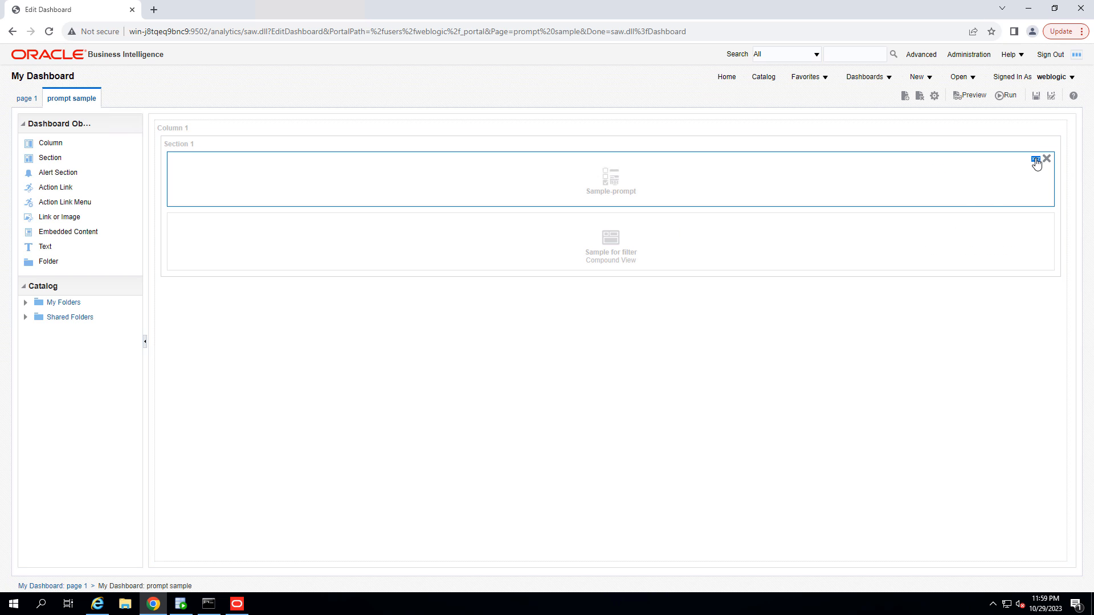
left_click(1036, 158)
left_click(985, 174)
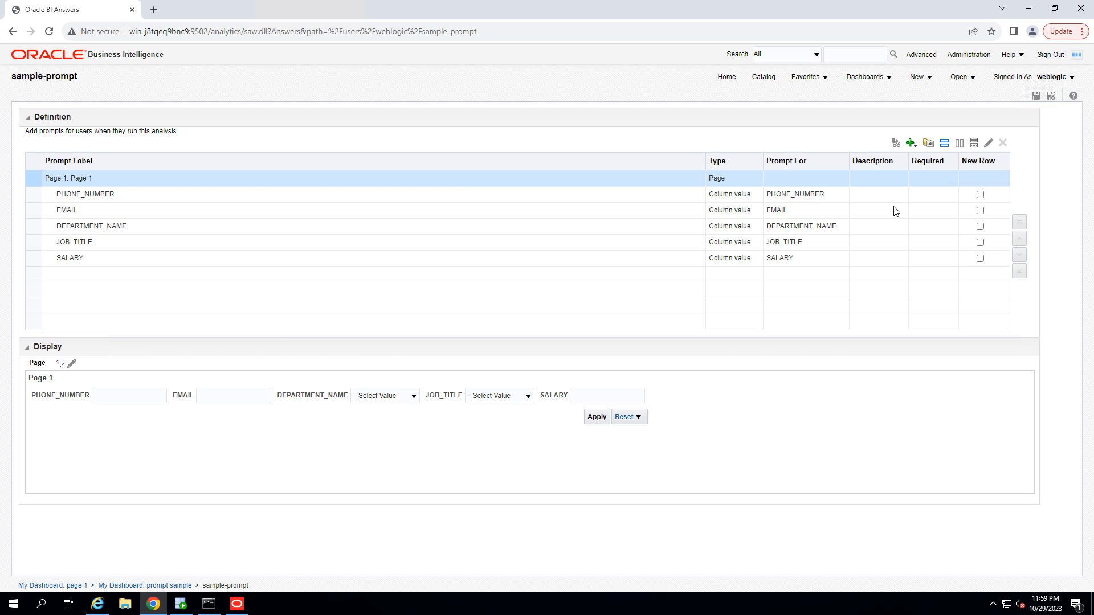
- Set the SALARY prompt's operator to "is between", keeping Text Field as its user input
left_click(804, 259)
left_click(989, 143)
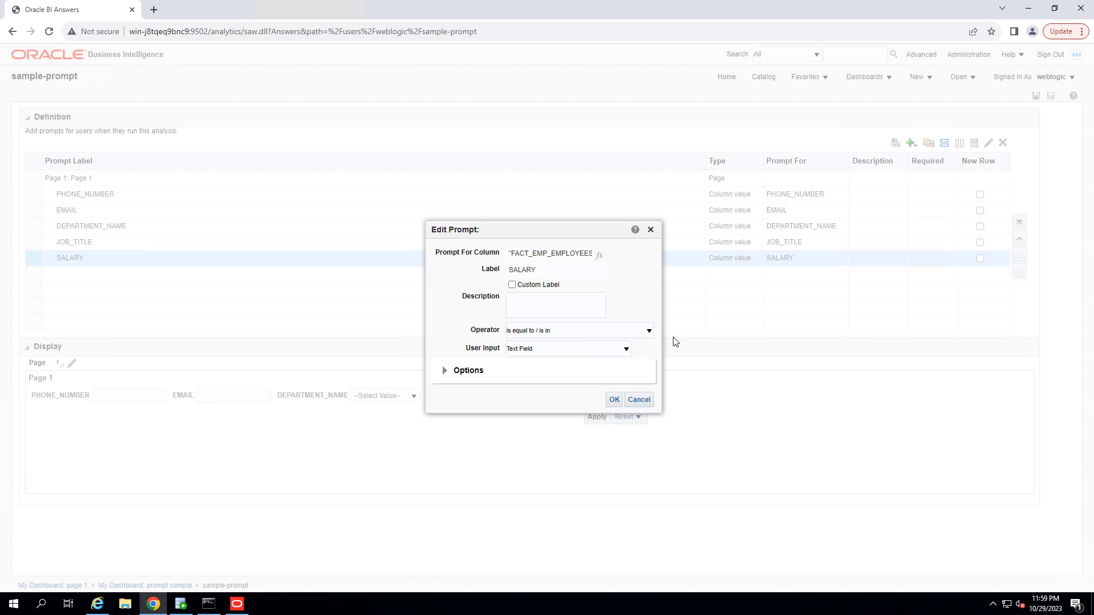
left_click(615, 332)
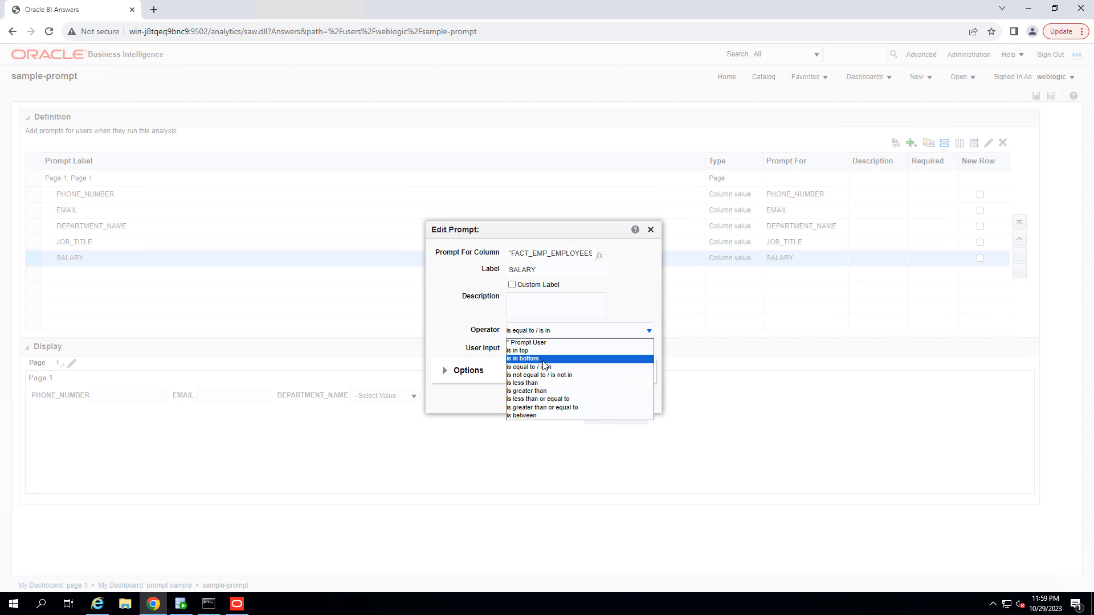
left_click(520, 416)
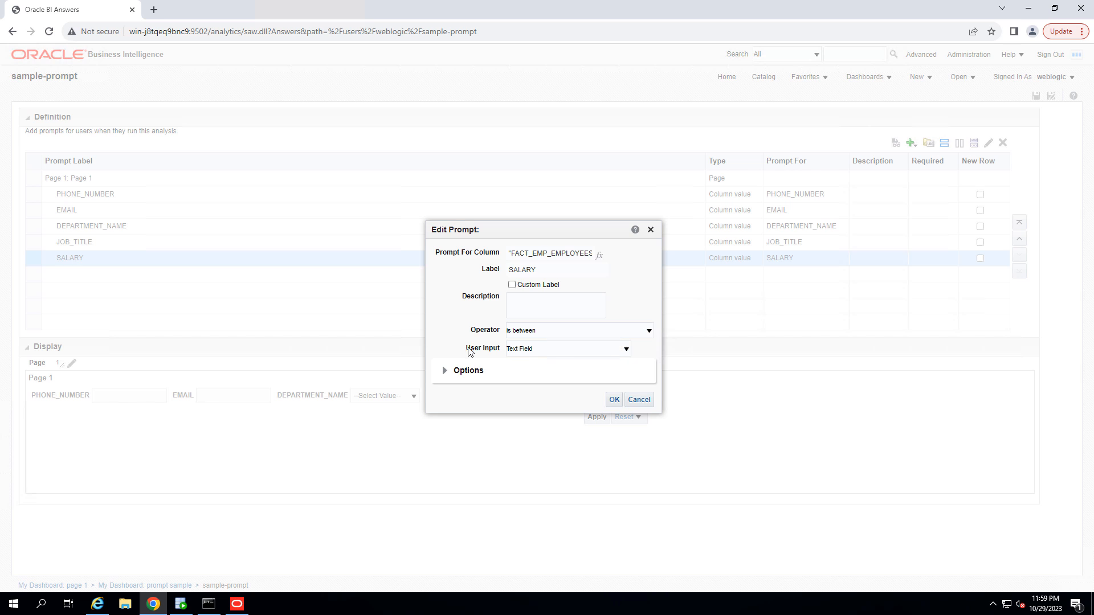
left_click(444, 370)
left_click(591, 301)
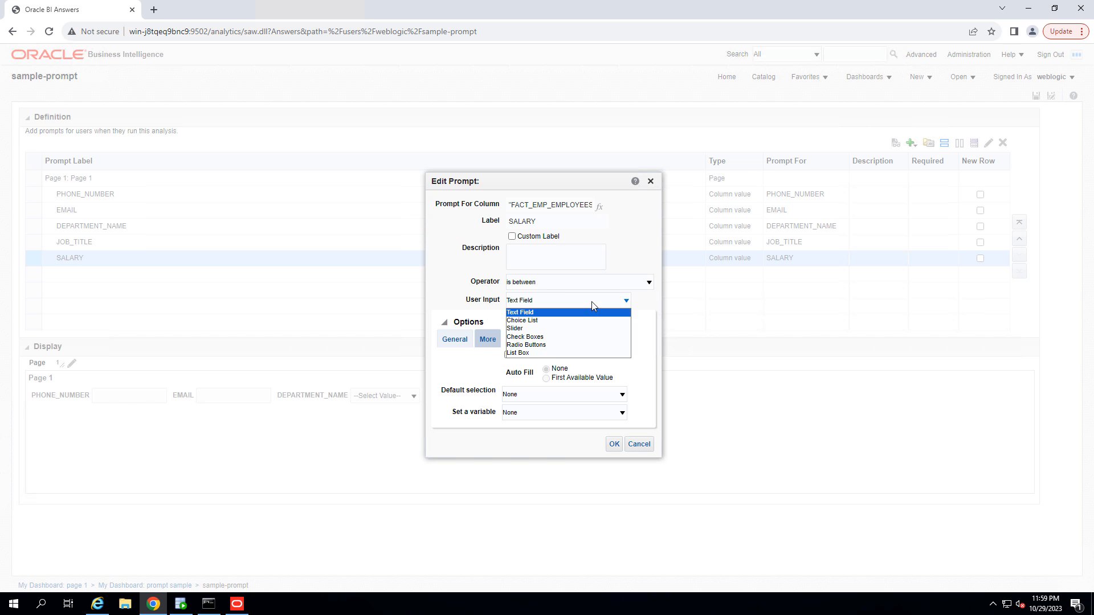
left_click(592, 303)
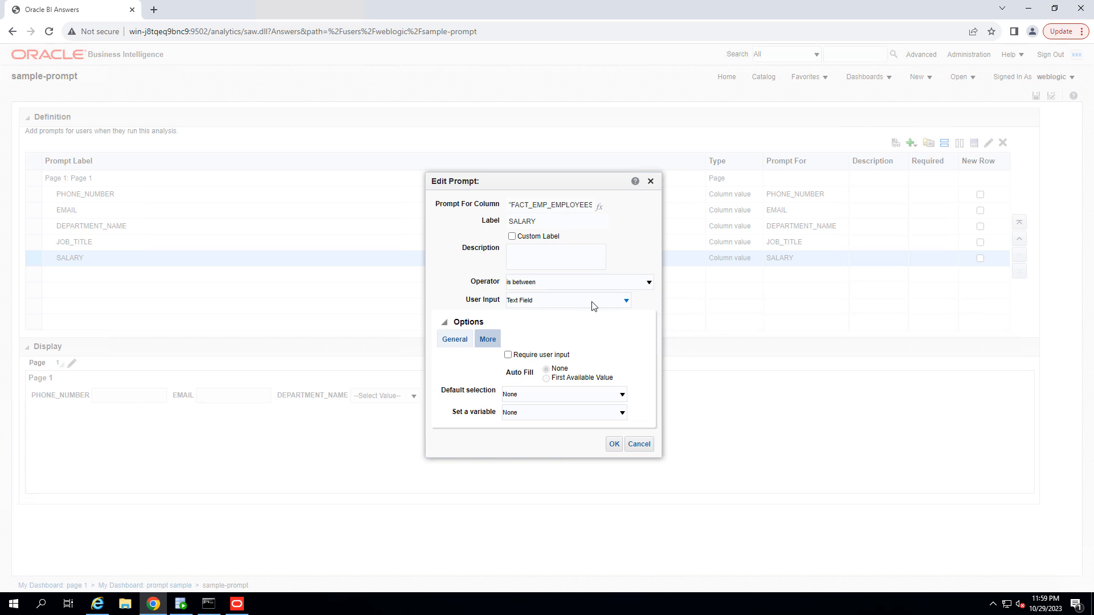
left_click(605, 304)
left_click(604, 304)
left_click(613, 446)
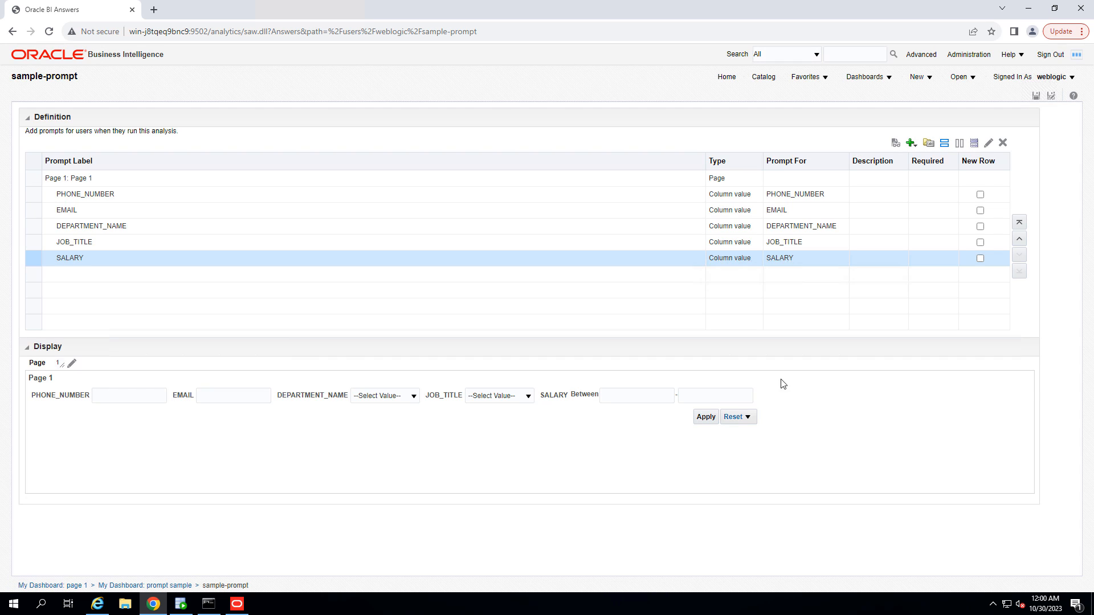
- Save the sample-prompt and open the prompt sample page of My Dashboard
left_click(1036, 96)
left_click(870, 77)
left_click(876, 103)
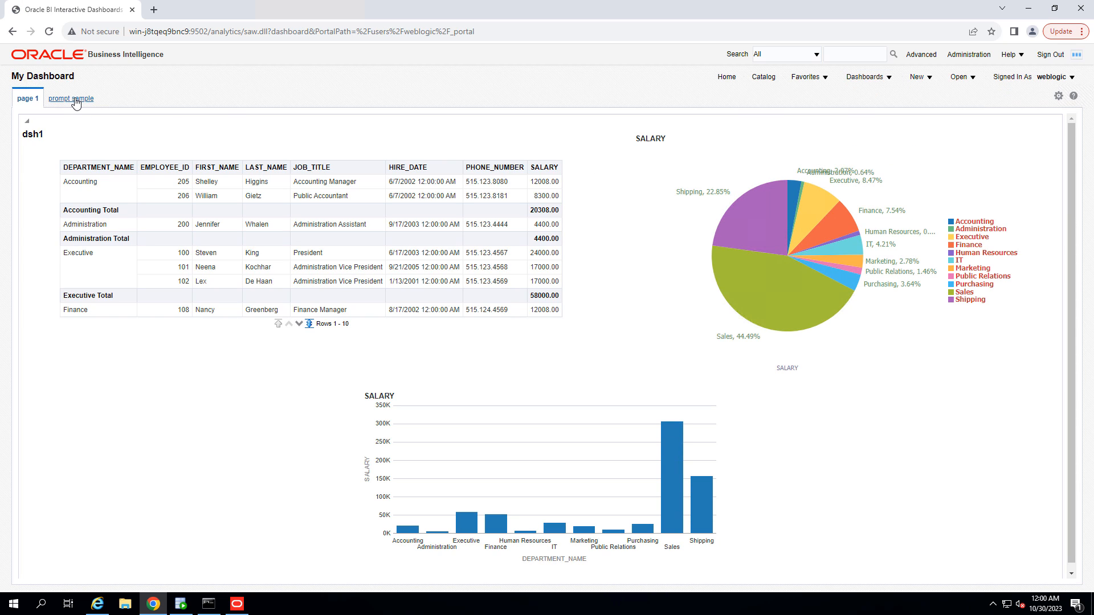
left_click(72, 99)
- Filter the dashboard table to SALARY values between 8200 and 10000, apply the prompt and check the listed salaries
left_click(788, 156)
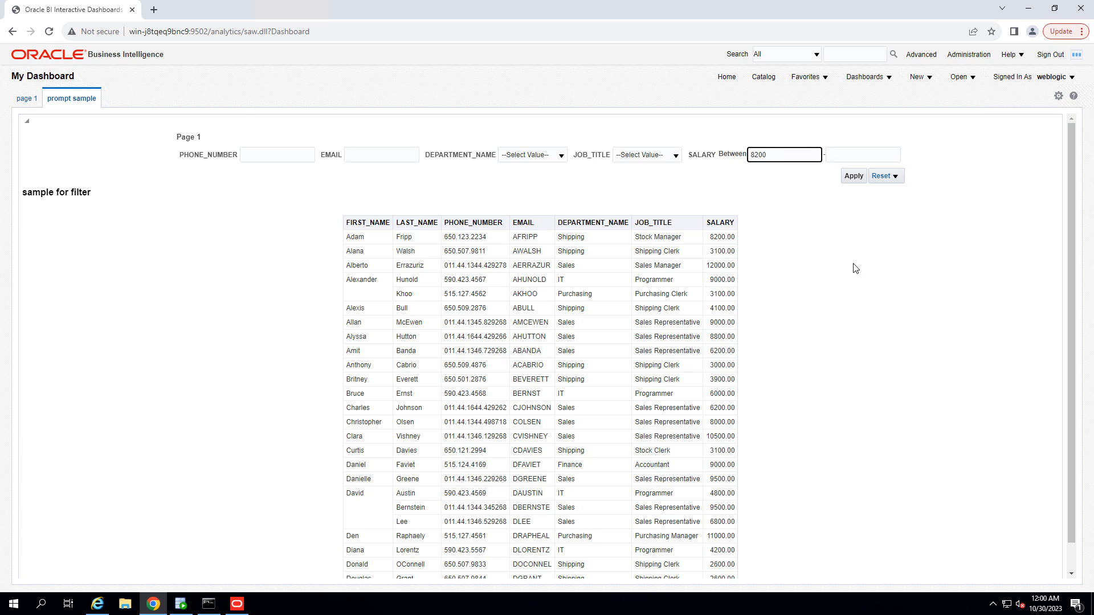
left_click(876, 160)
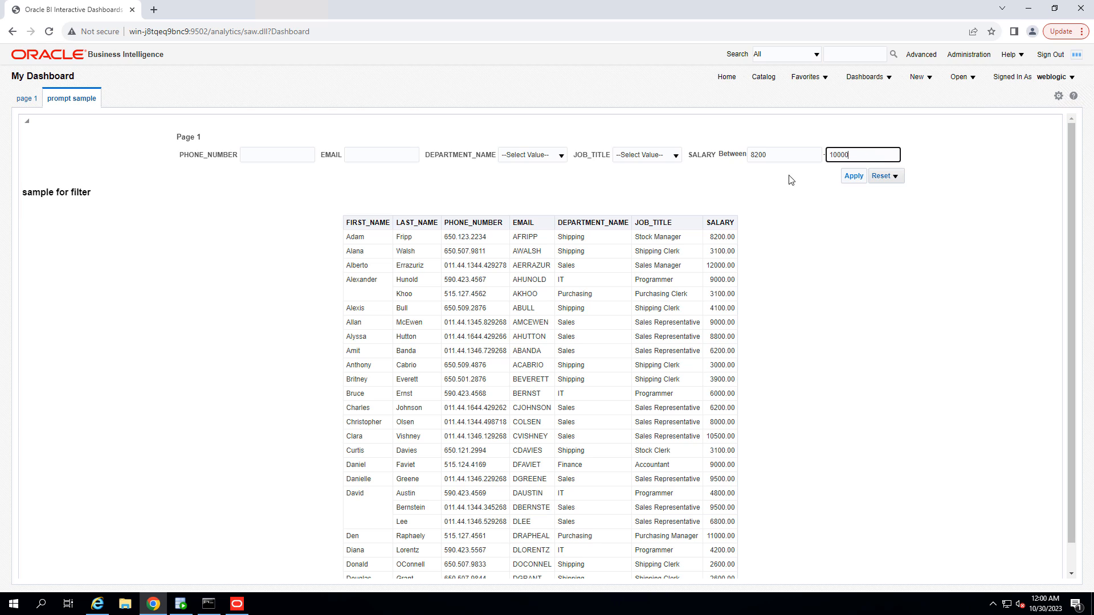
double_click(764, 156)
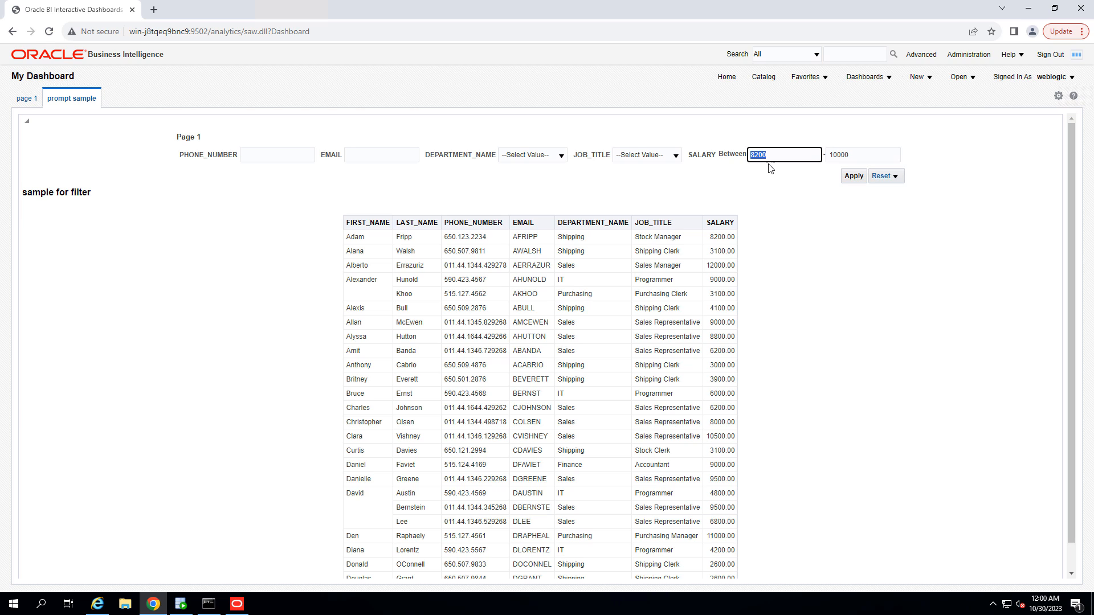
key("Tab")
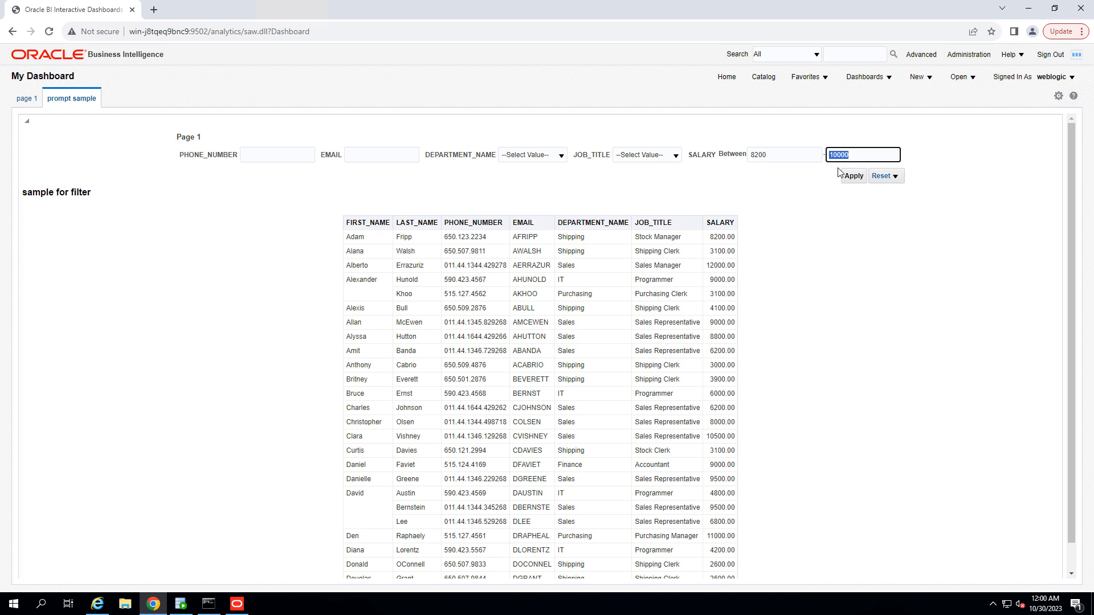
left_click(853, 176)
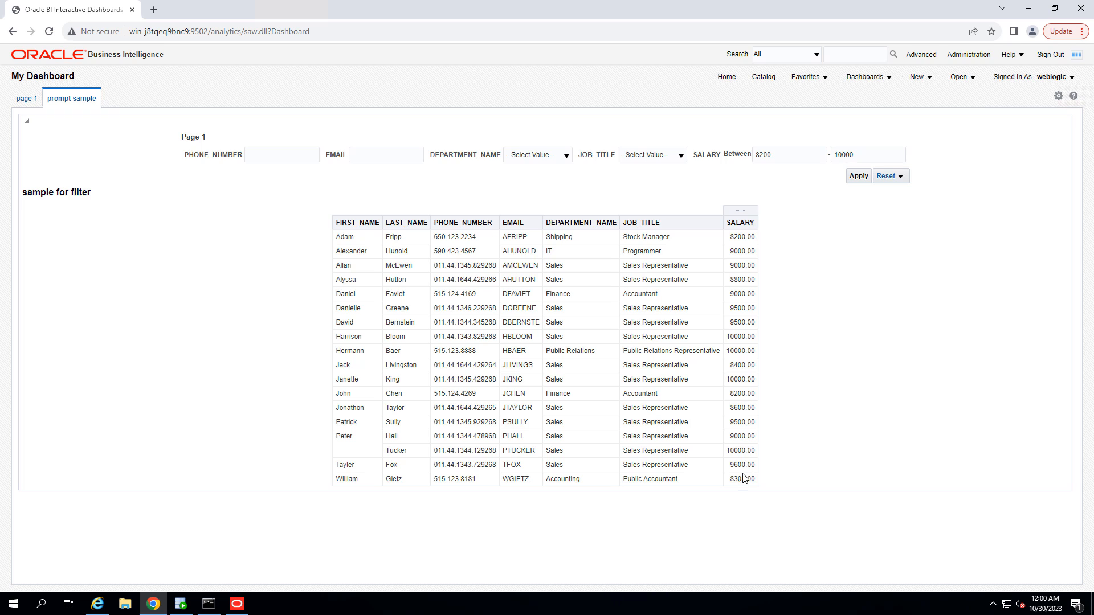
left_click_drag(742, 393, 743, 409)
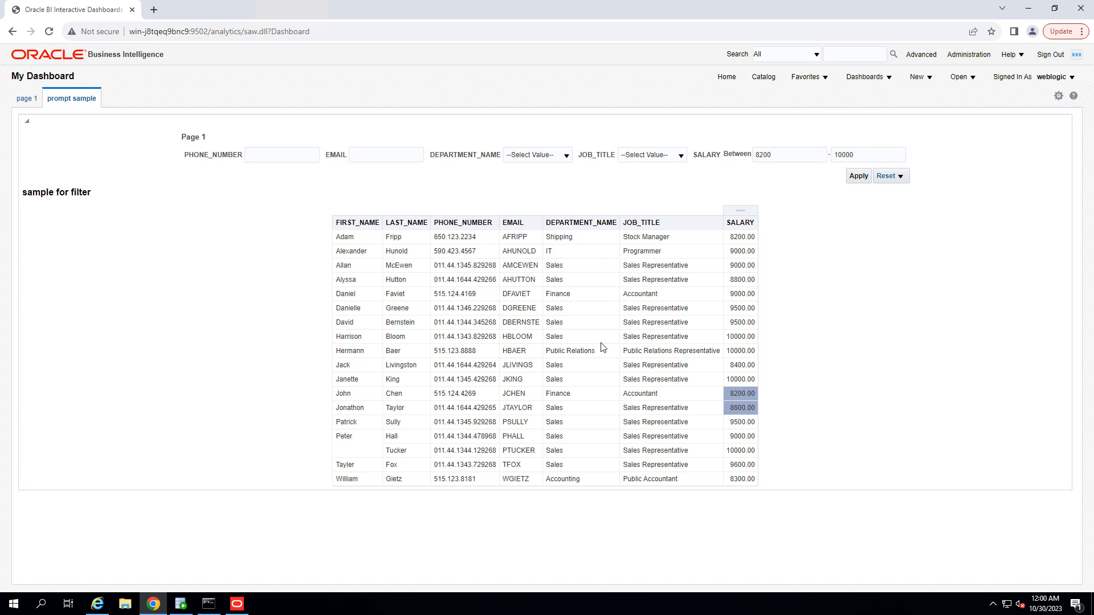
left_click(736, 266)
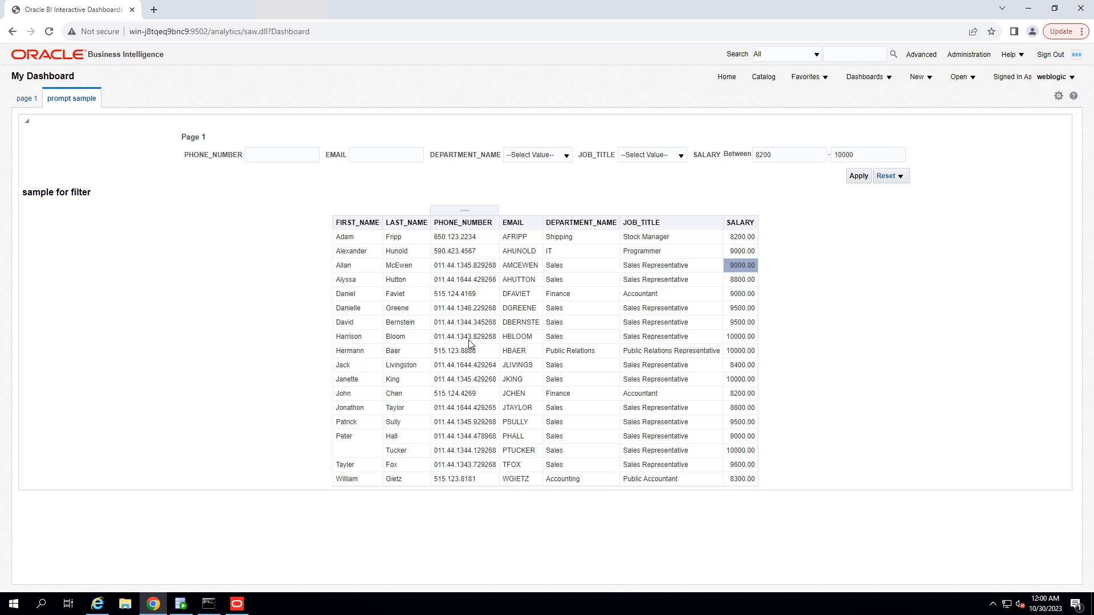
- Reopen the sample-prompt for editing from the dashboard editor and select the EMAIL prompt in its definition
left_click(1058, 96)
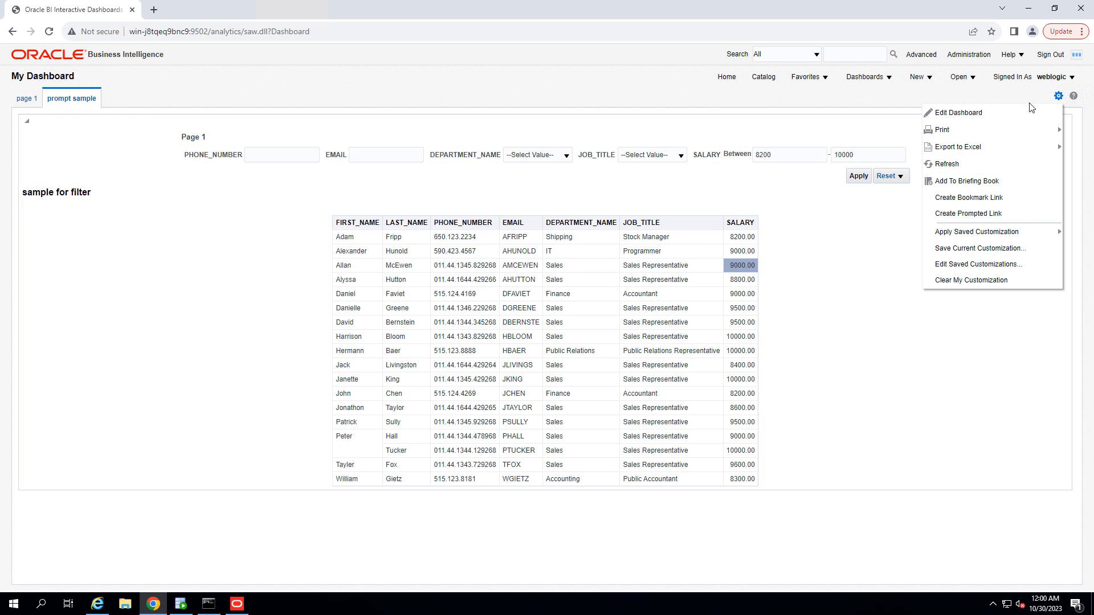
left_click(943, 114)
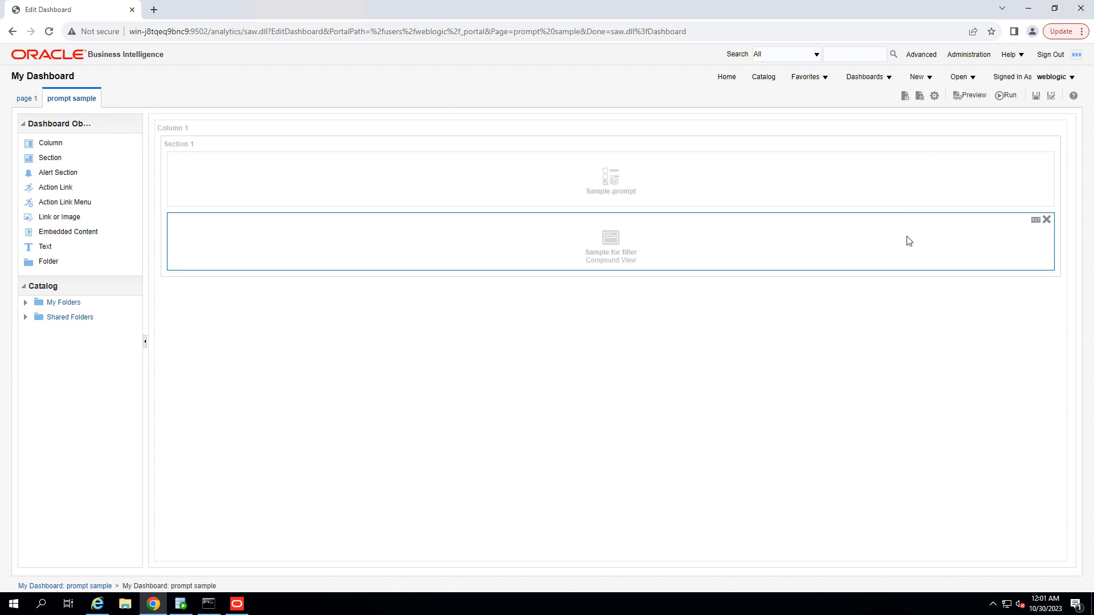
left_click(1034, 159)
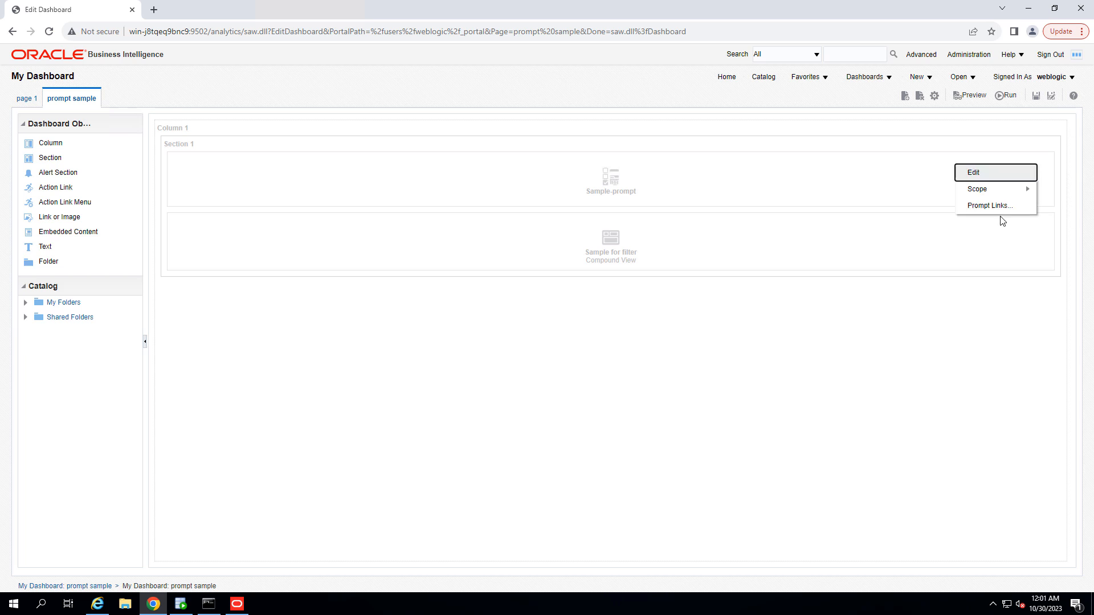
left_click(972, 171)
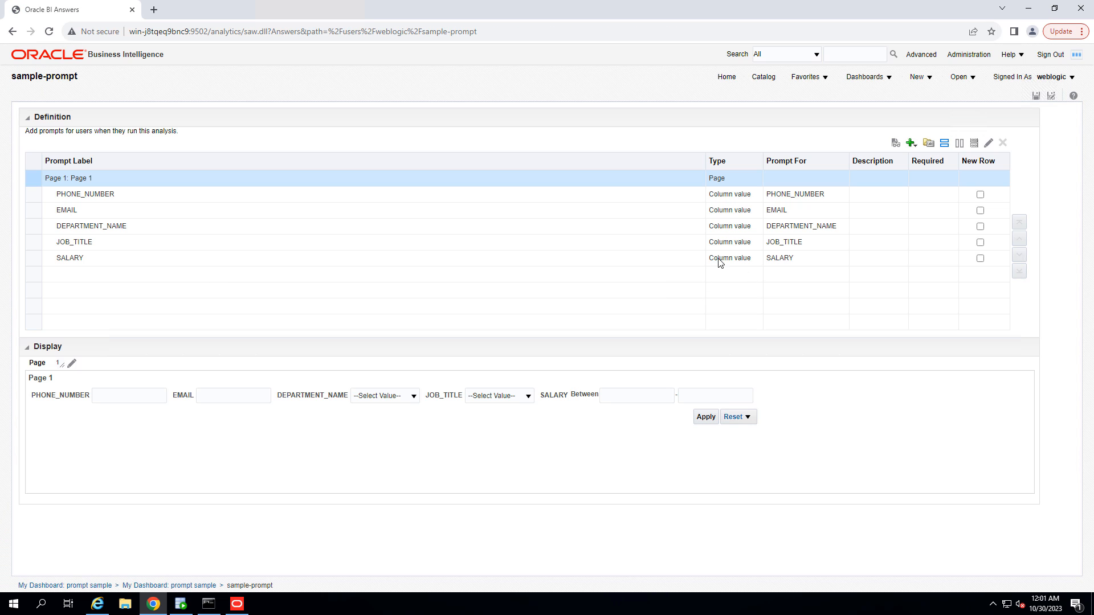
left_click(809, 215)
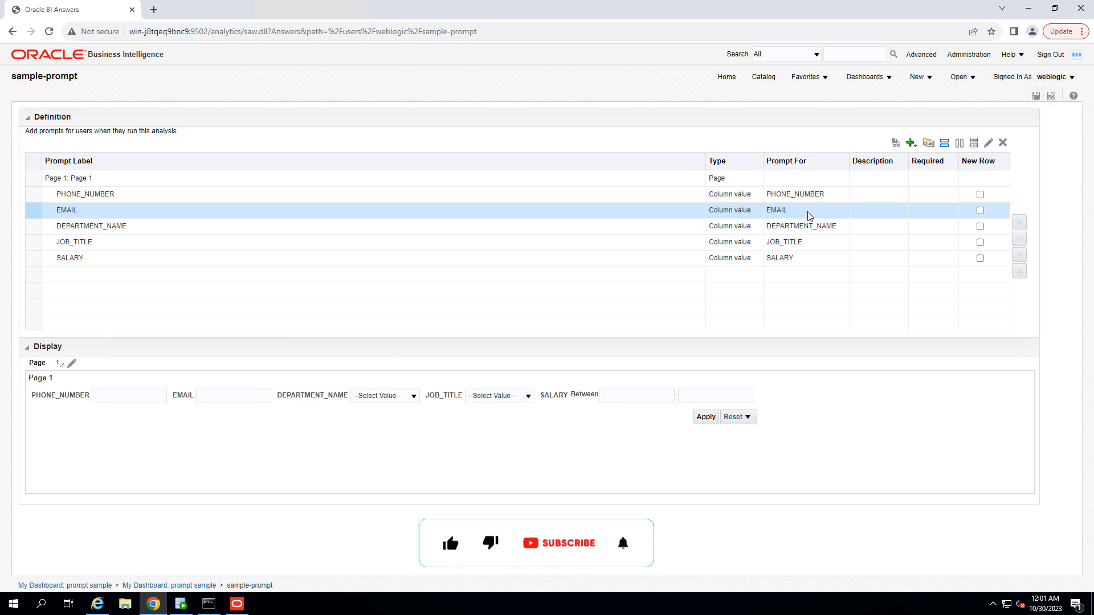
- Set the EMAIL prompt's user input to Check Boxes, keeping its operator as "is equal to / is in"
left_click(988, 143)
left_click(634, 328)
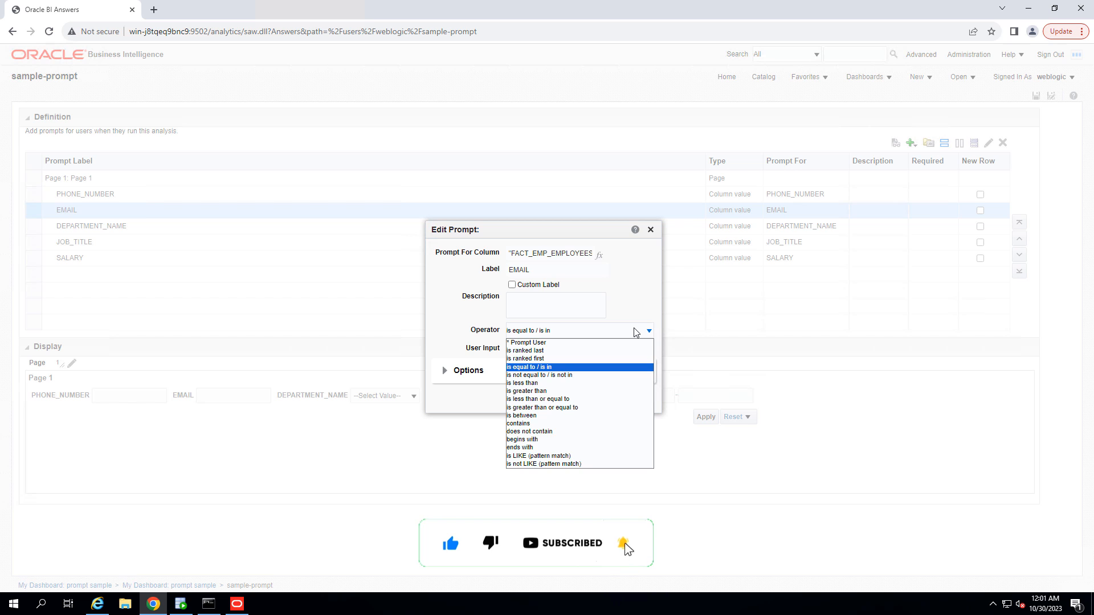
left_click(633, 328)
left_click(616, 347)
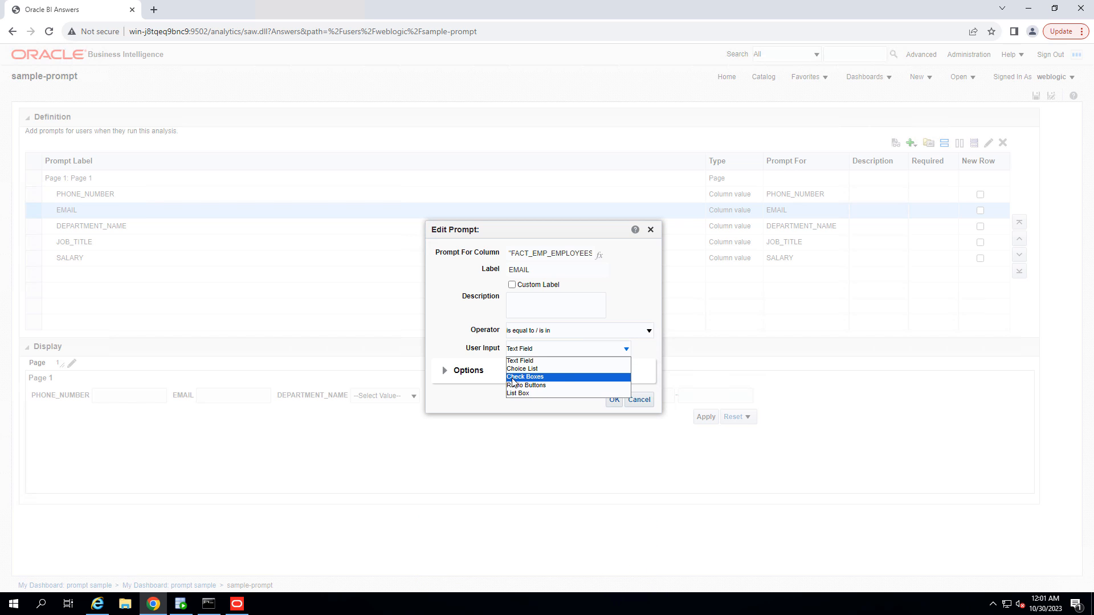
left_click(556, 378)
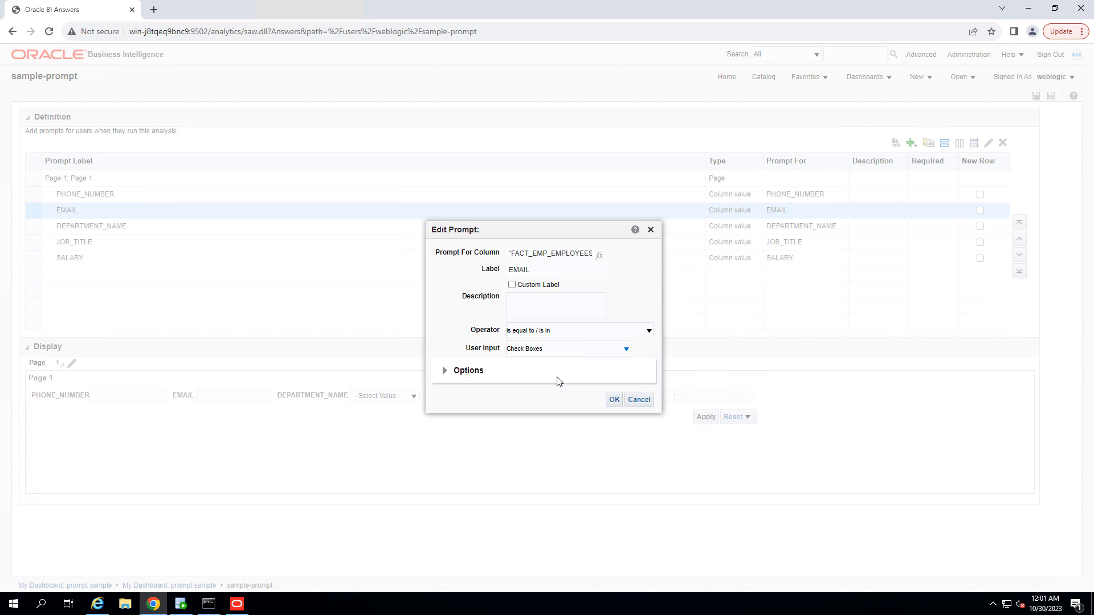
left_click(614, 401)
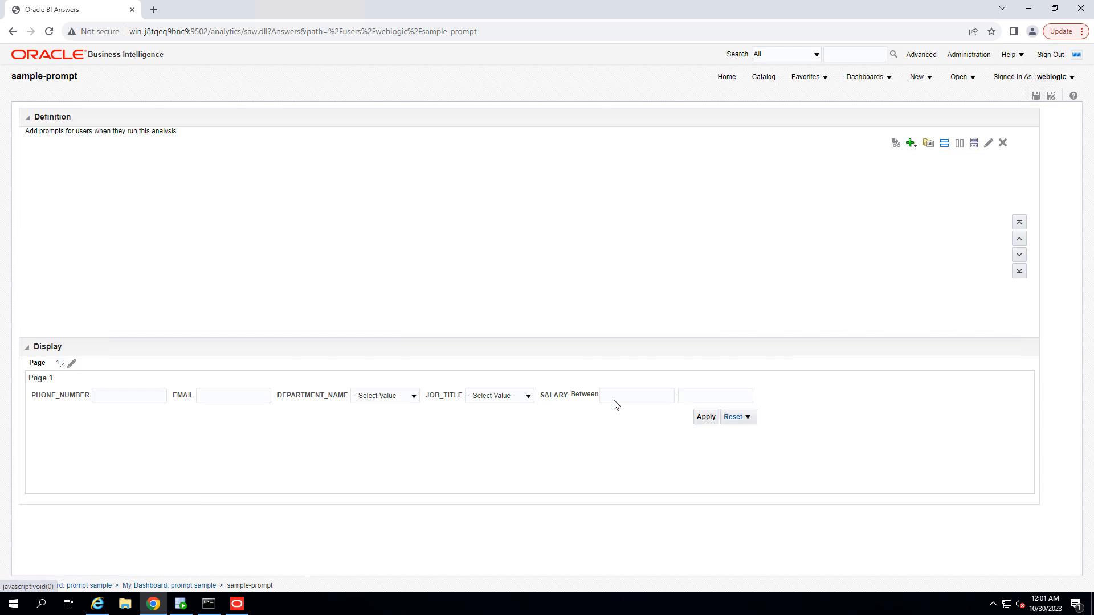
- Change the EMAIL prompt's user input to Choice List and check its value list in the display preview
left_click(989, 142)
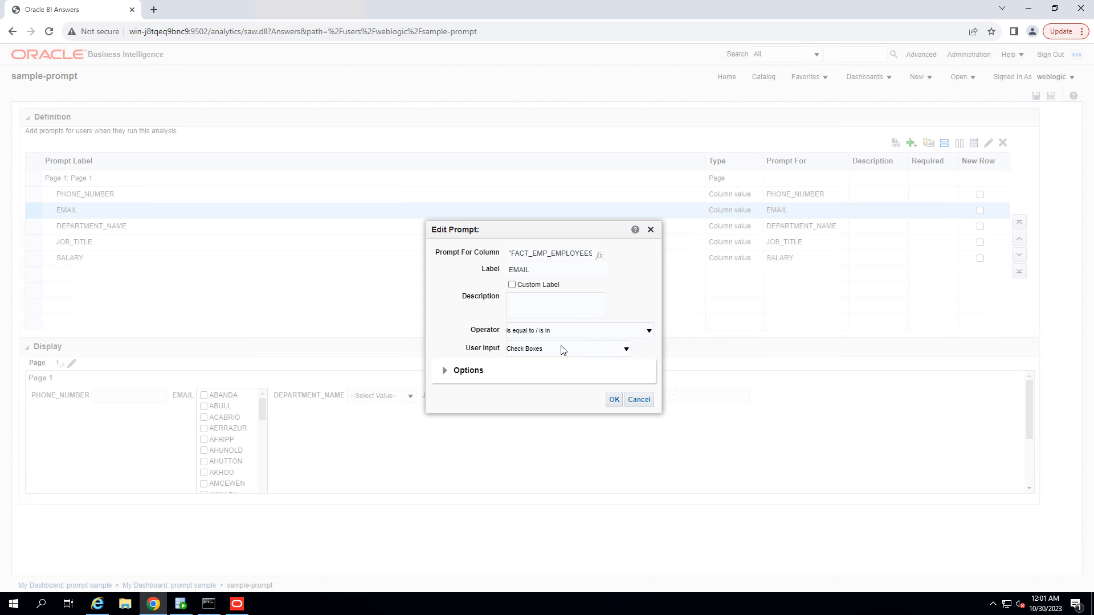
left_click(607, 349)
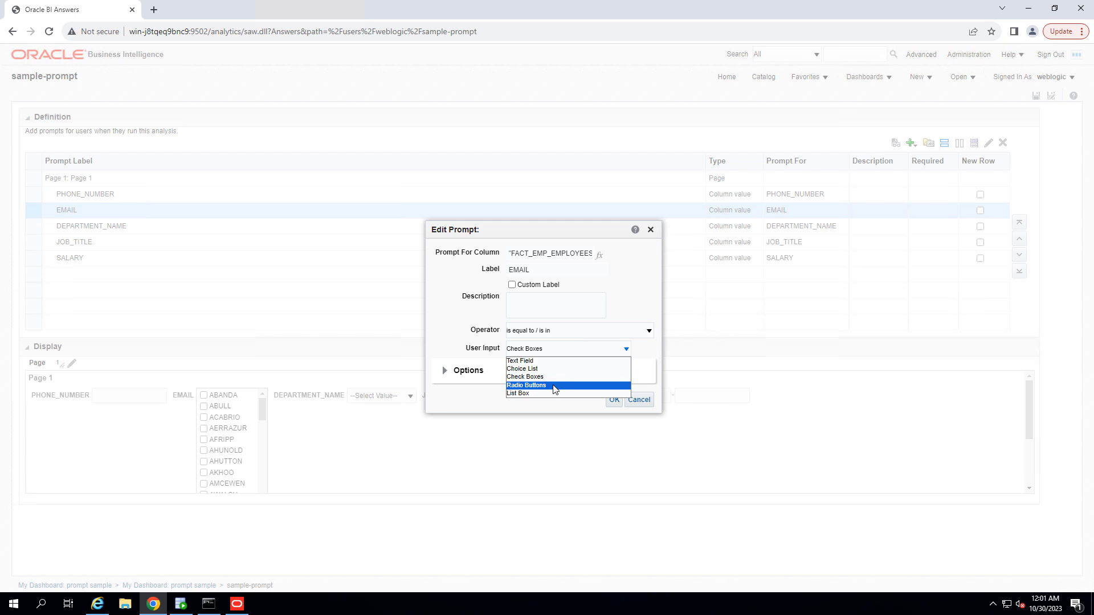
left_click(557, 368)
left_click(615, 398)
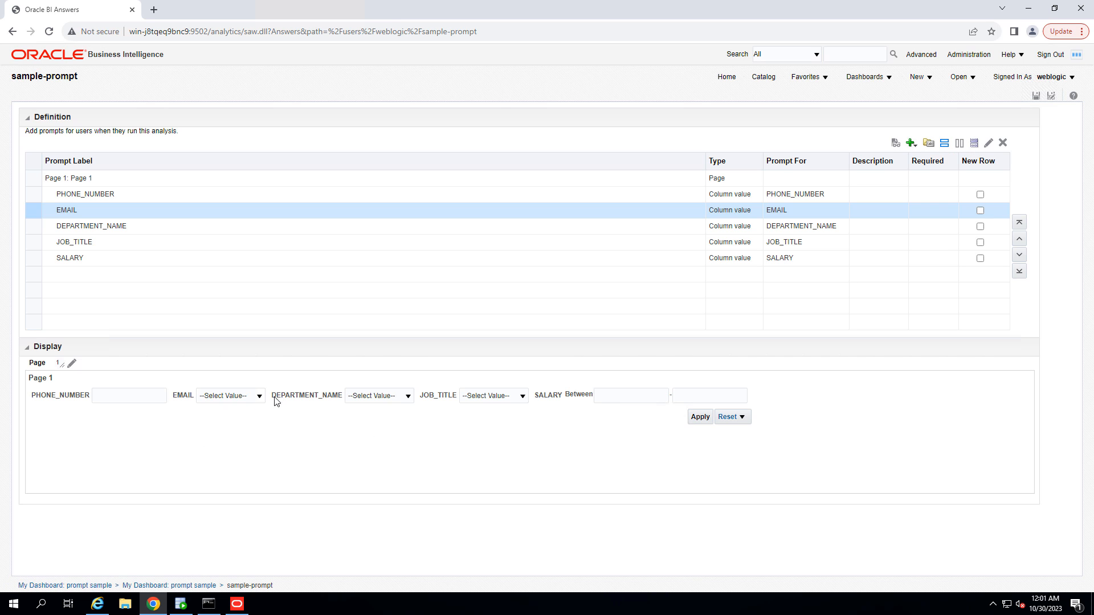
left_click(259, 395)
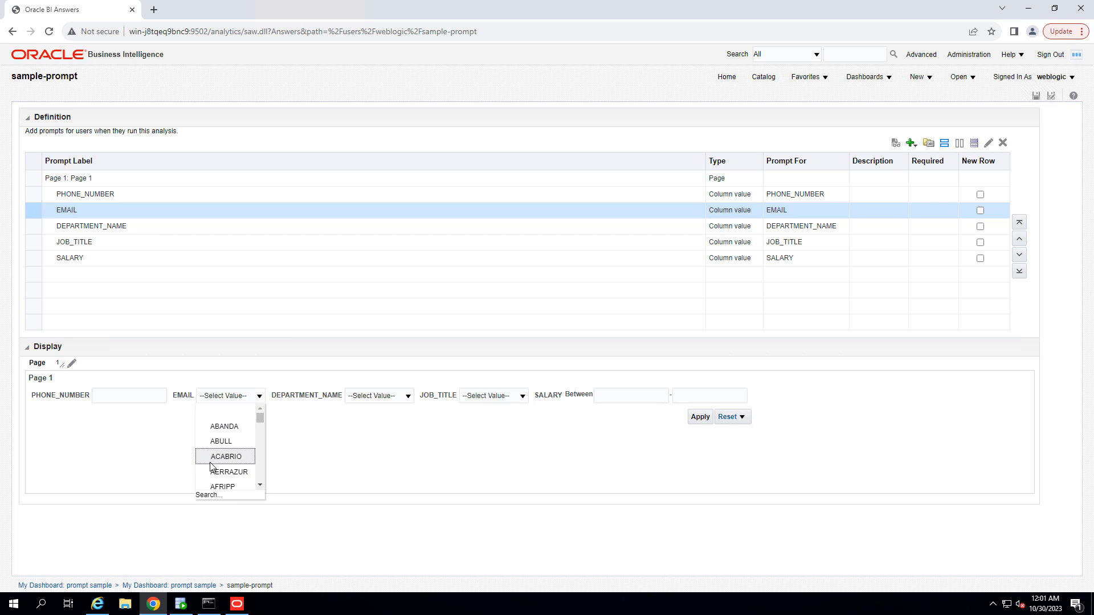
left_click(413, 436)
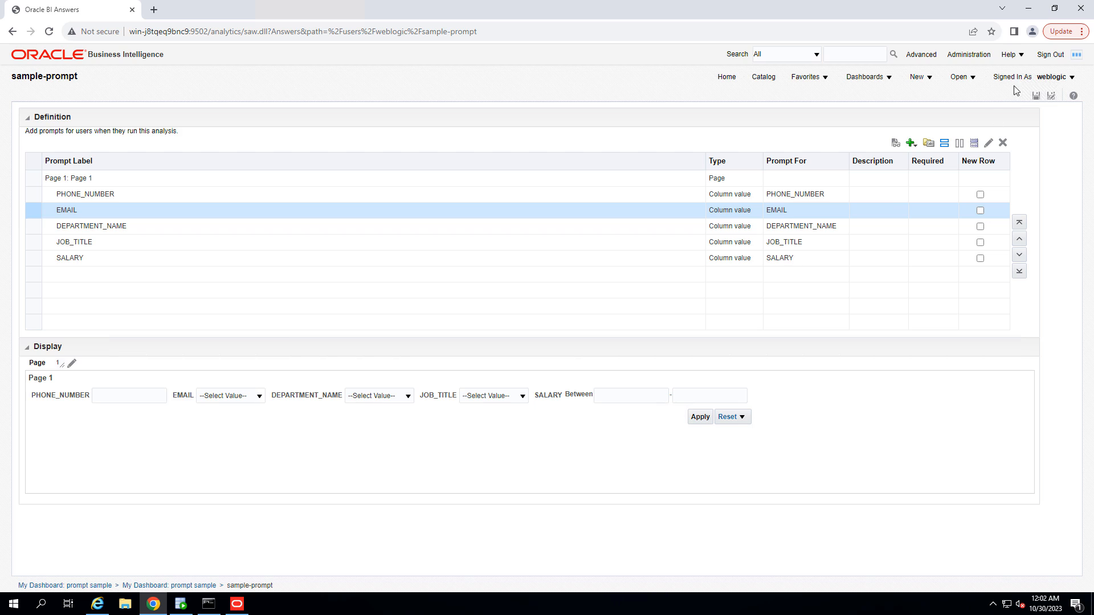
- Save the sample-prompt and open the prompt sample page of My Dashboard
left_click(1036, 96)
left_click(884, 77)
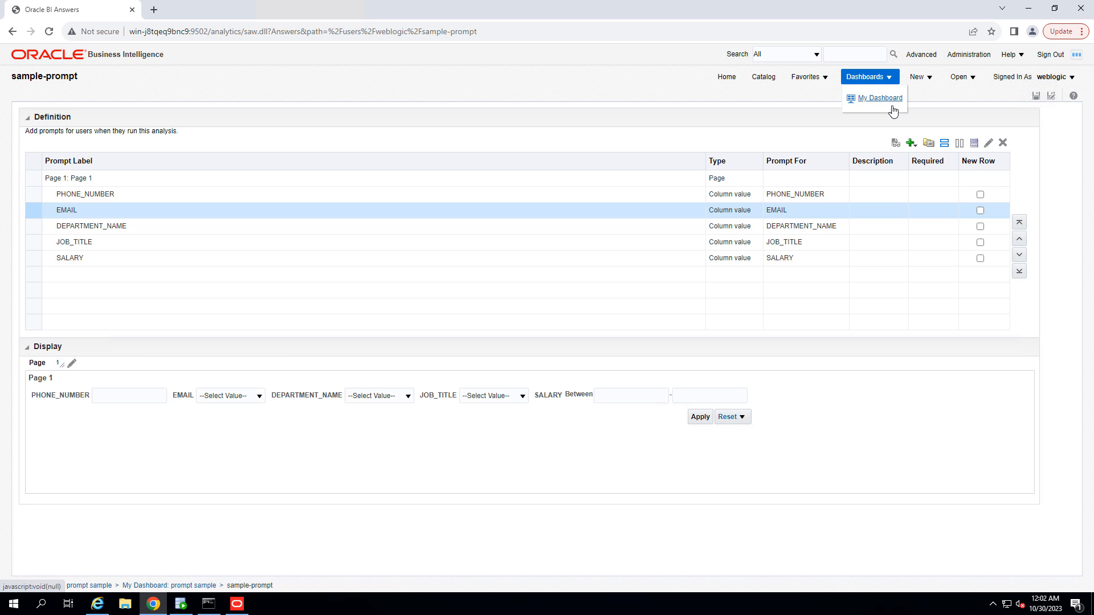
left_click(886, 104)
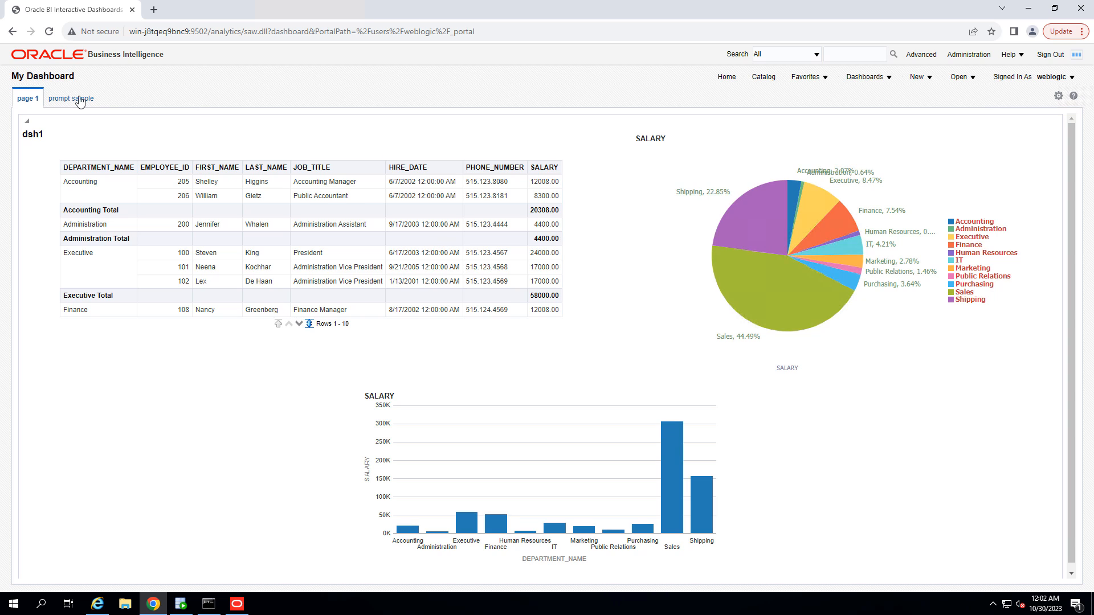
left_click(80, 99)
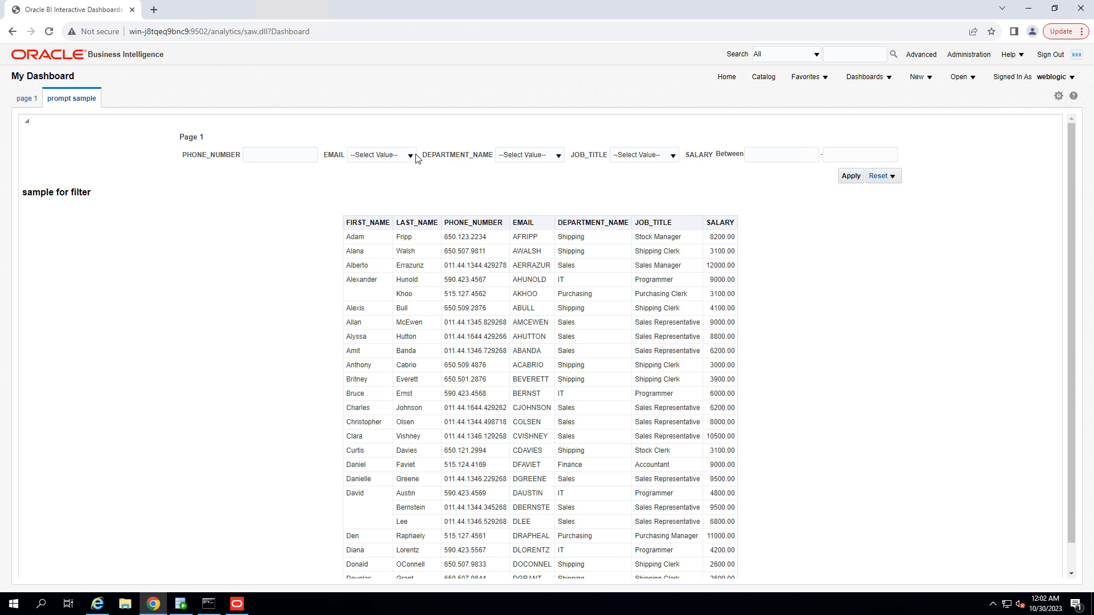
- Filter the dashboard table by the second employee value in the EMAIL choice list and apply the prompt
left_click(411, 156)
left_click(363, 200)
left_click(851, 176)
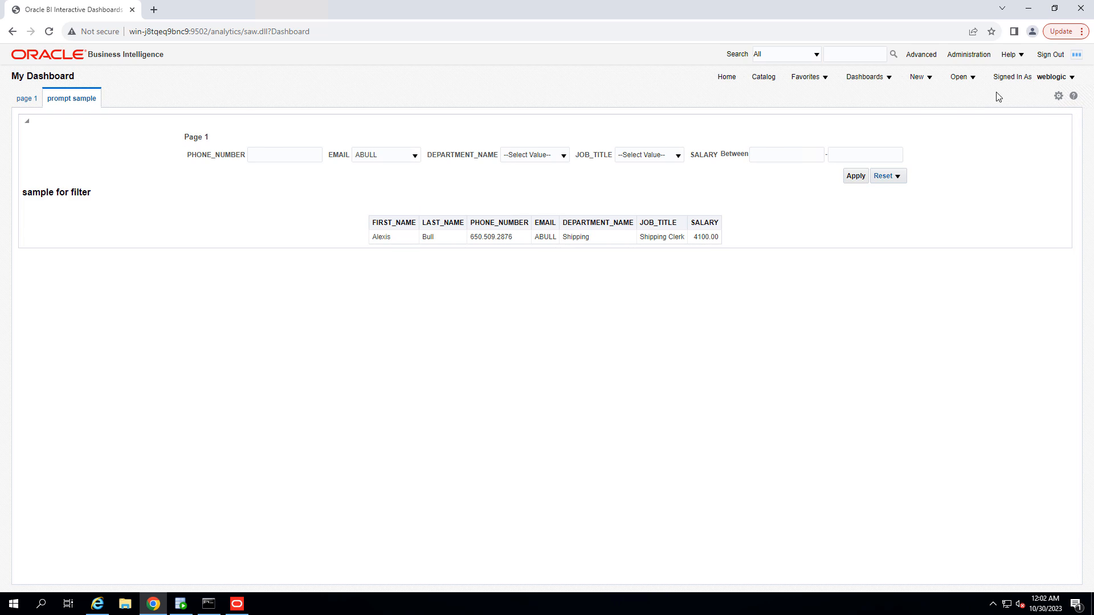
- Open the dashboard page for editing, edit its sample-prompt and select the EMAIL prompt in the definition
left_click(1057, 98)
left_click(974, 111)
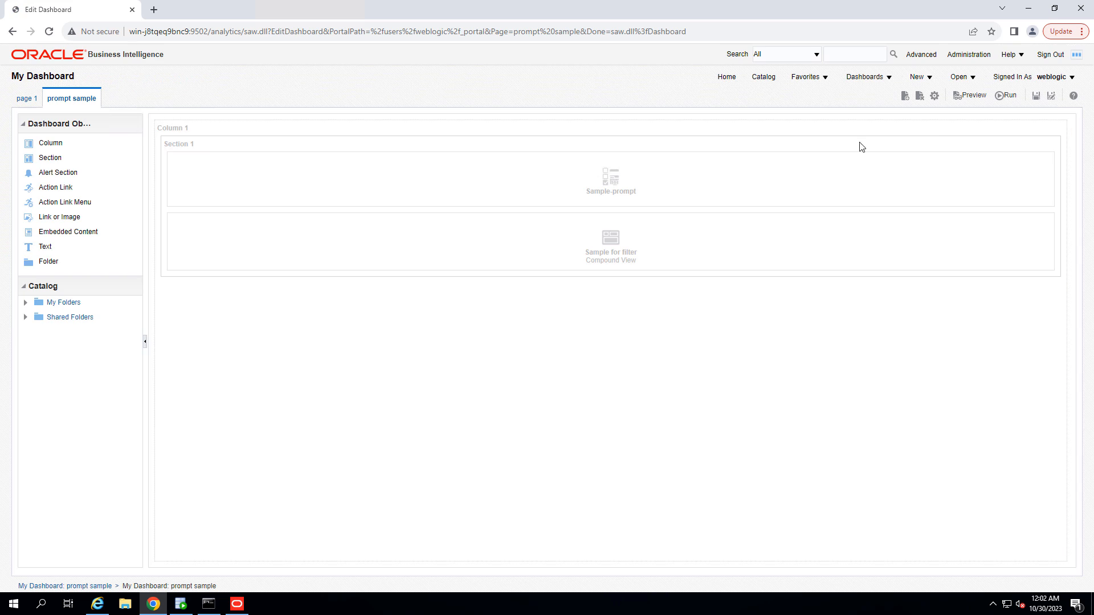
left_click(1036, 159)
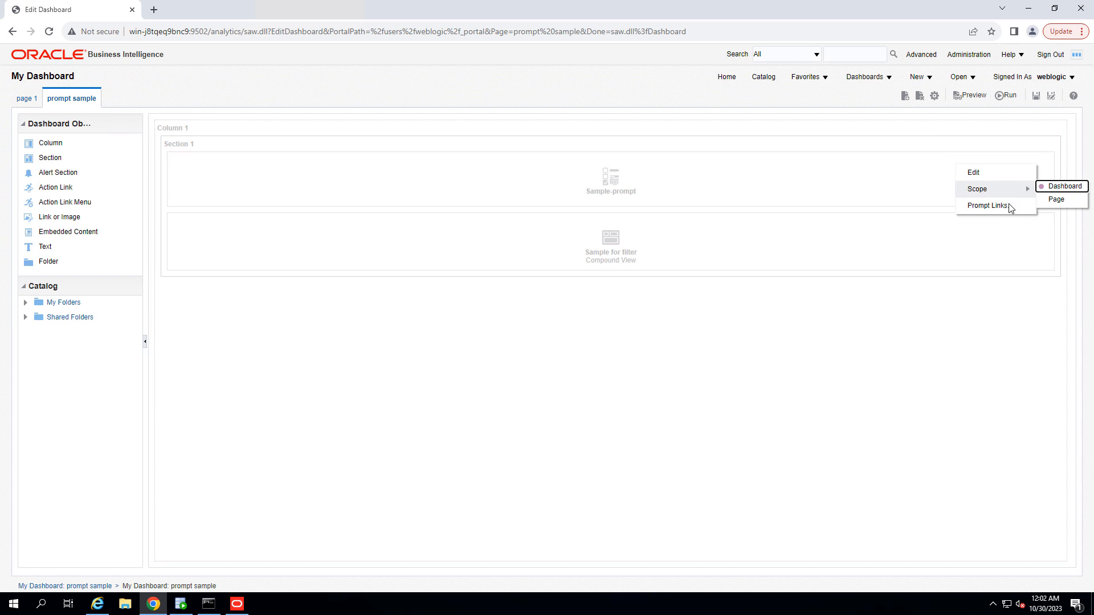
left_click(976, 173)
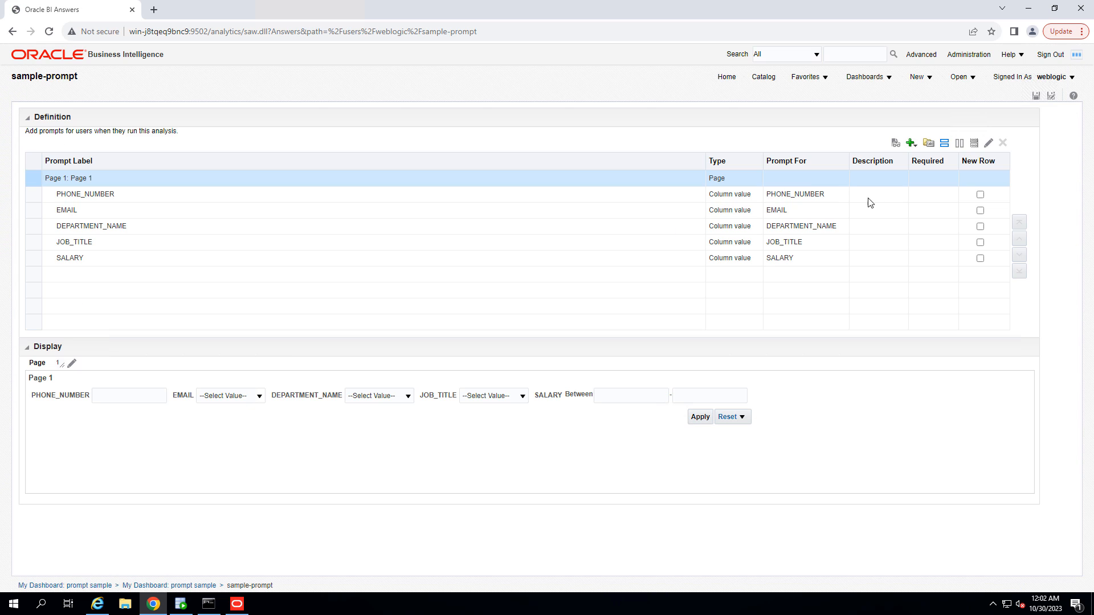
left_click(870, 208)
- Set the EMAIL prompt's user input to Check Boxes and check the resulting list in the display preview
left_click(988, 143)
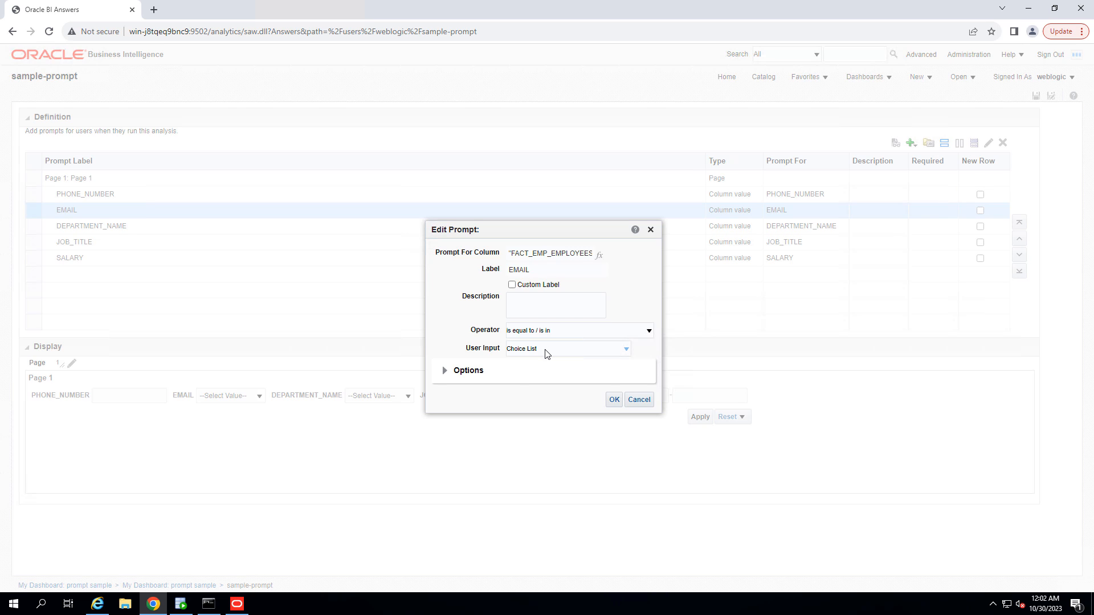
left_click(546, 352)
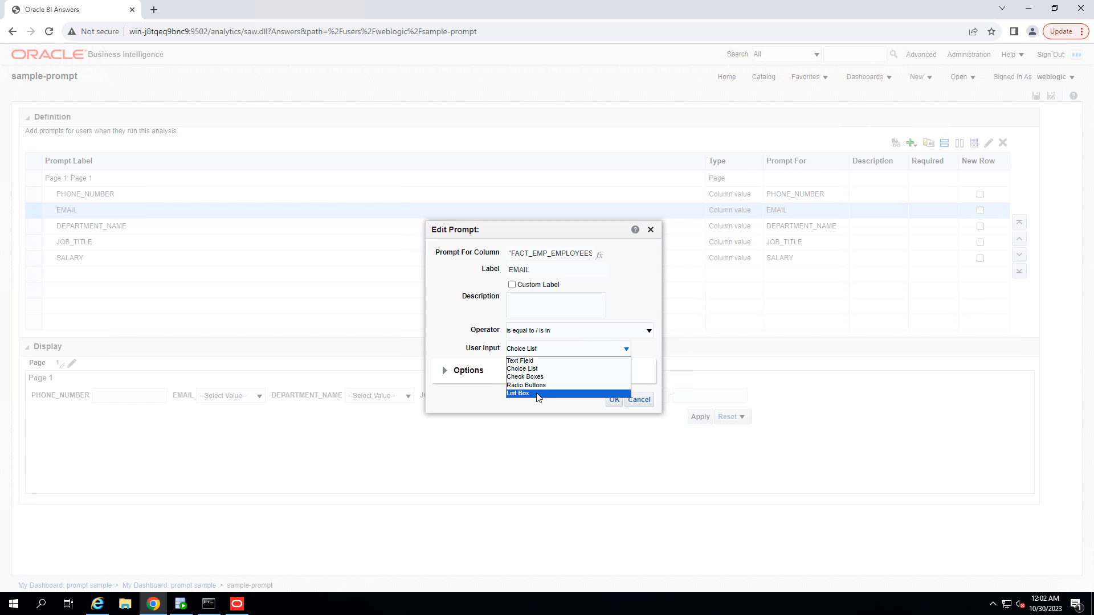
left_click(535, 377)
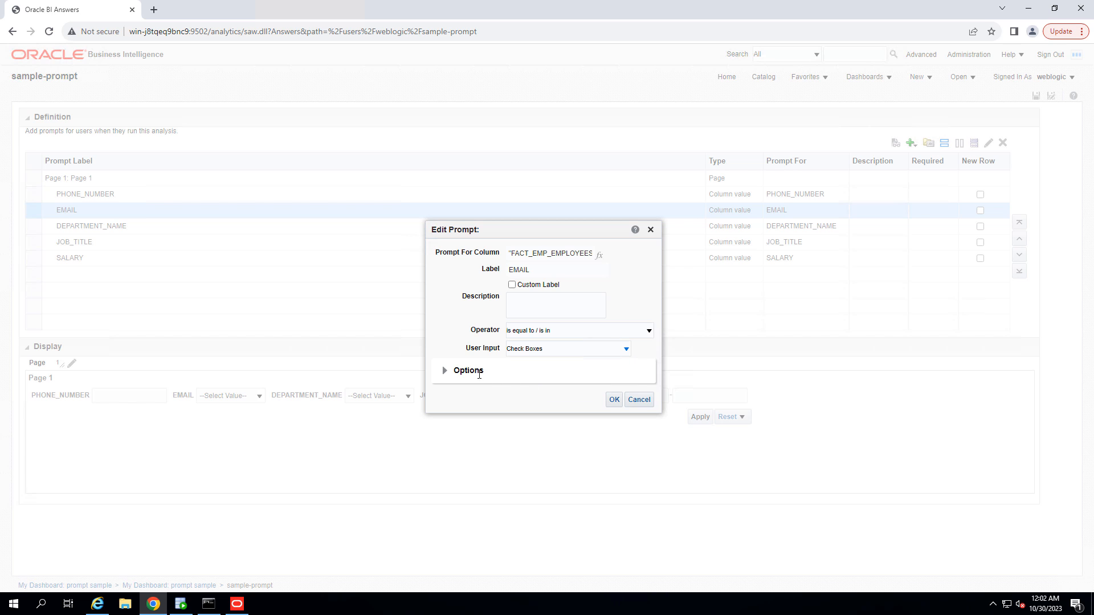
left_click(443, 373)
left_click(625, 474)
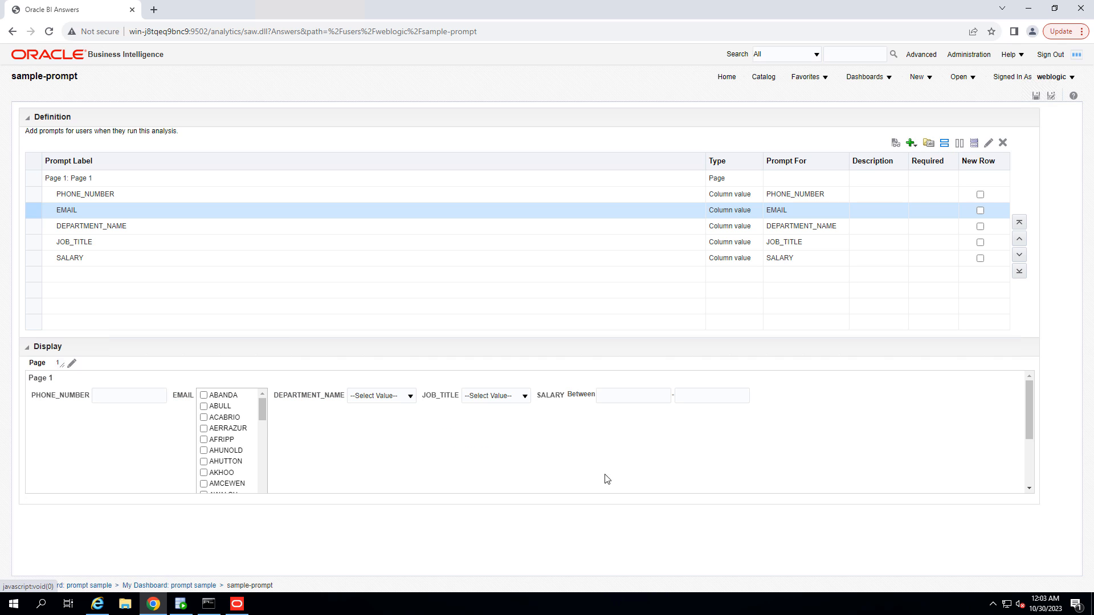
scroll(275, 424, "down", 2)
scroll(274, 425, "up", 2)
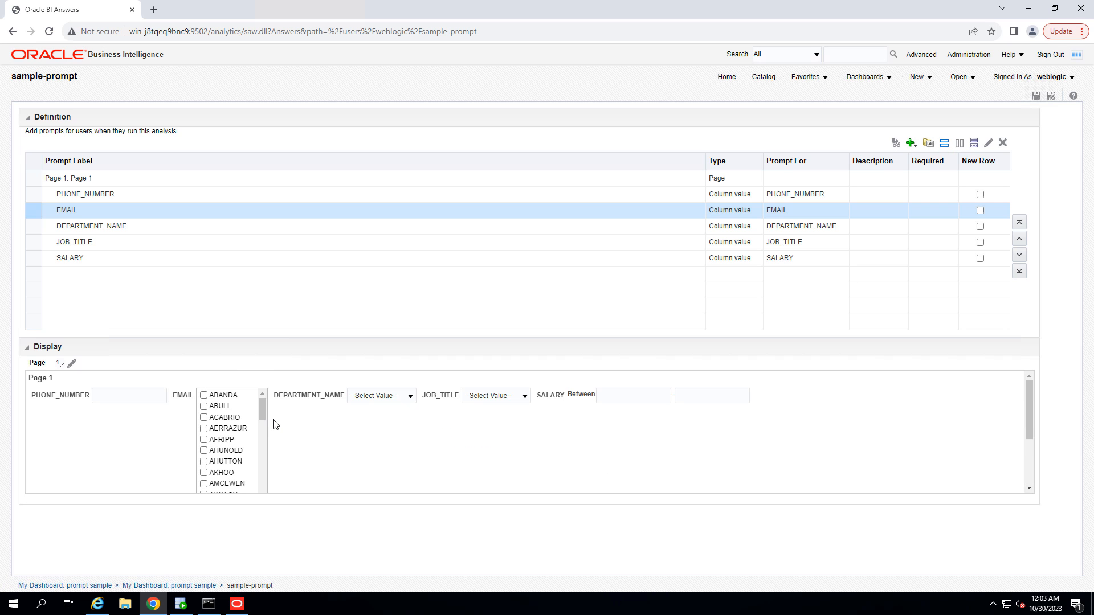
mouse_move(262, 409)
left_mouse_down()
mouse_move(270, 502)
mouse_move(263, 401)
left_mouse_up()
- Switch the sample-prompt to a column-based layout and check the stacked prompts in the display preview
left_click(958, 144)
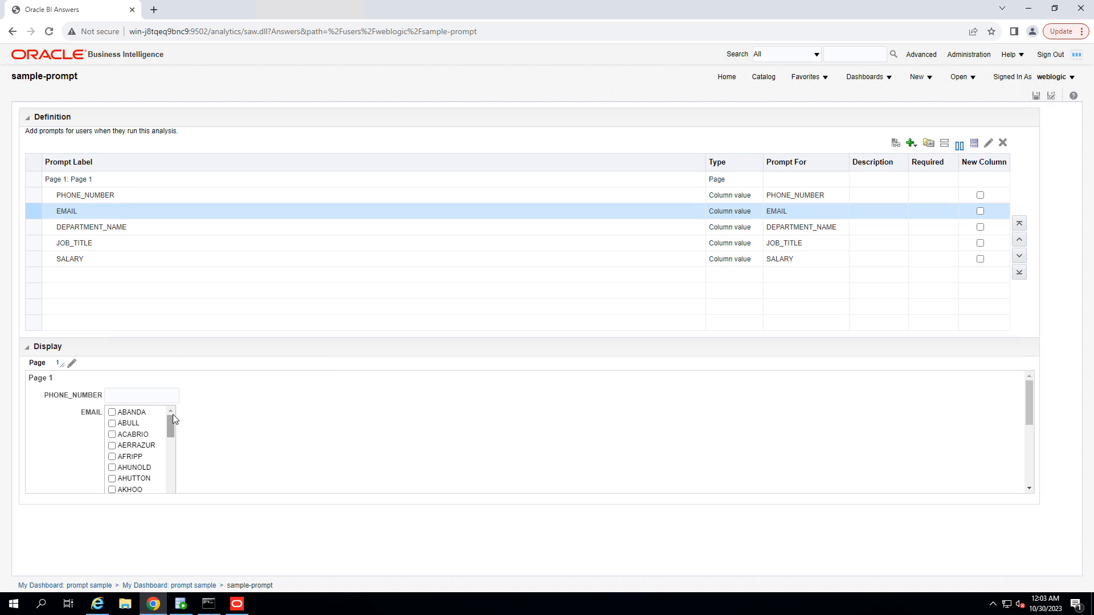
scroll(171, 419, "down", 5)
scroll(231, 415, "down", 5)
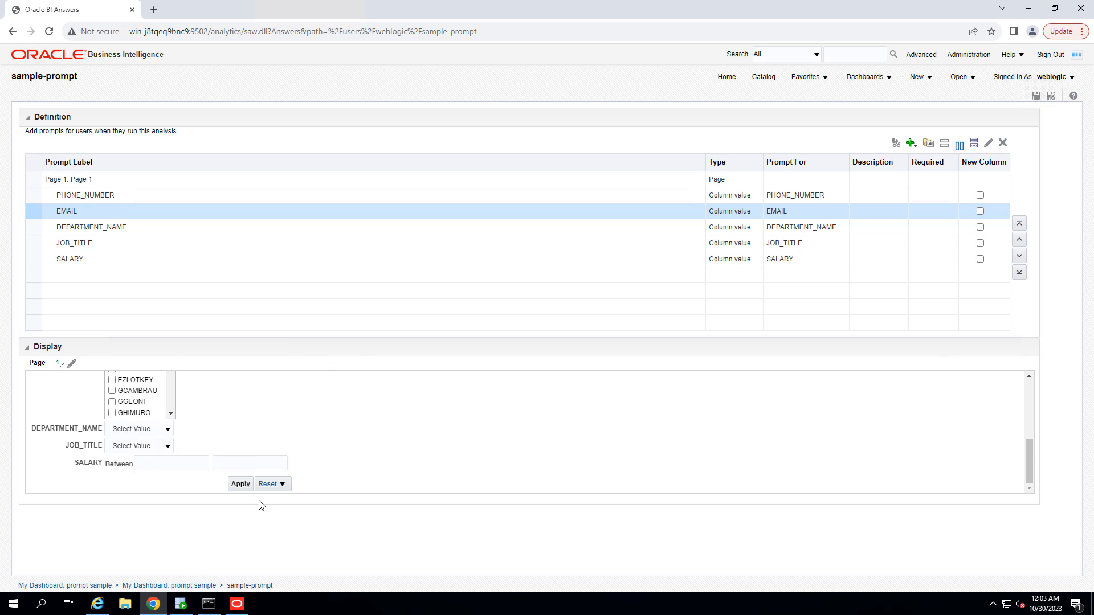
- Save the column-based sample-prompt and view it on the prompt sample page of My Dashboard
left_click(1036, 96)
left_click(878, 80)
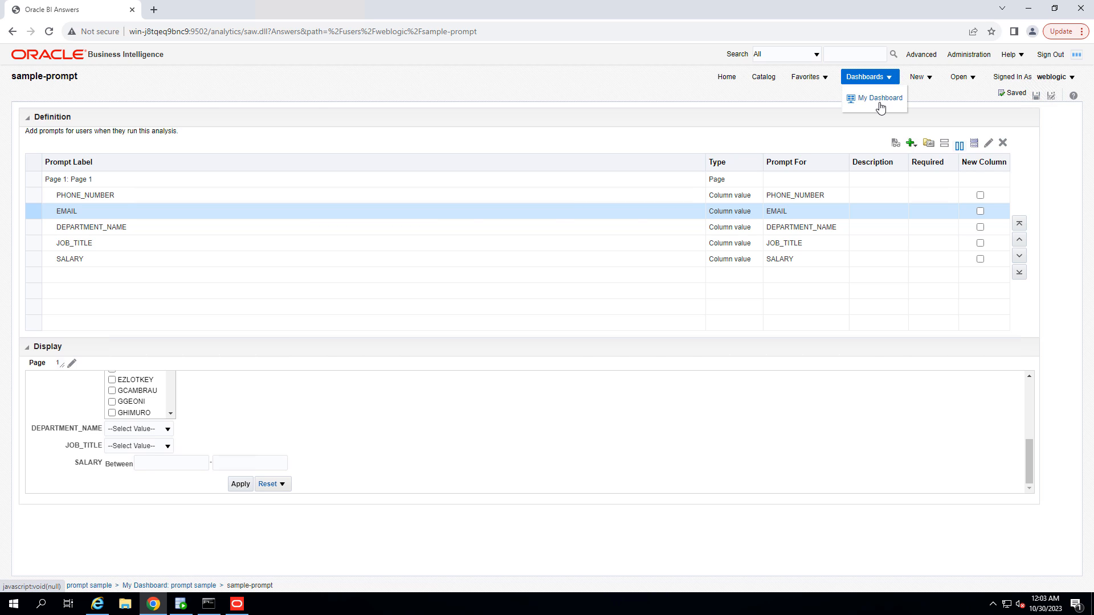
left_click(877, 105)
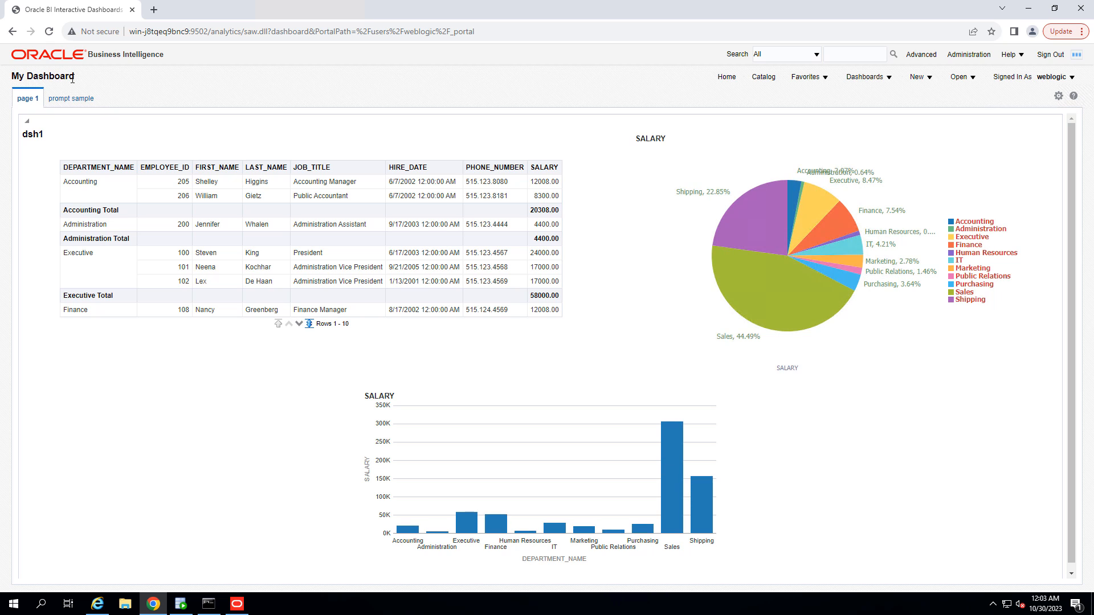
left_click(58, 100)
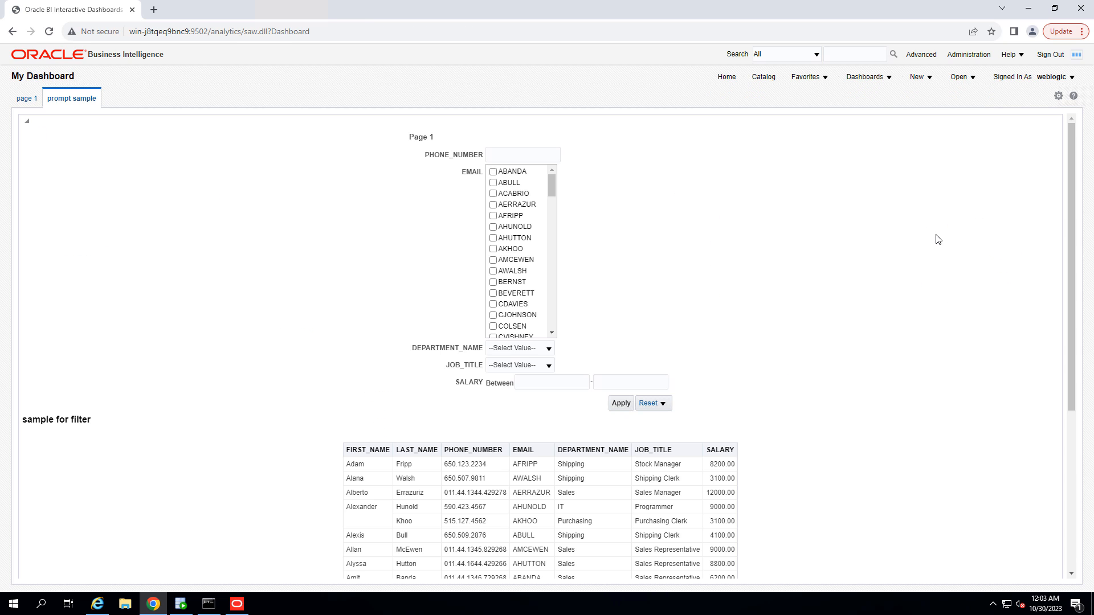
- Open the prompt sample page for editing and add two side-by-side columns above the existing one
left_click(1057, 96)
left_click(973, 116)
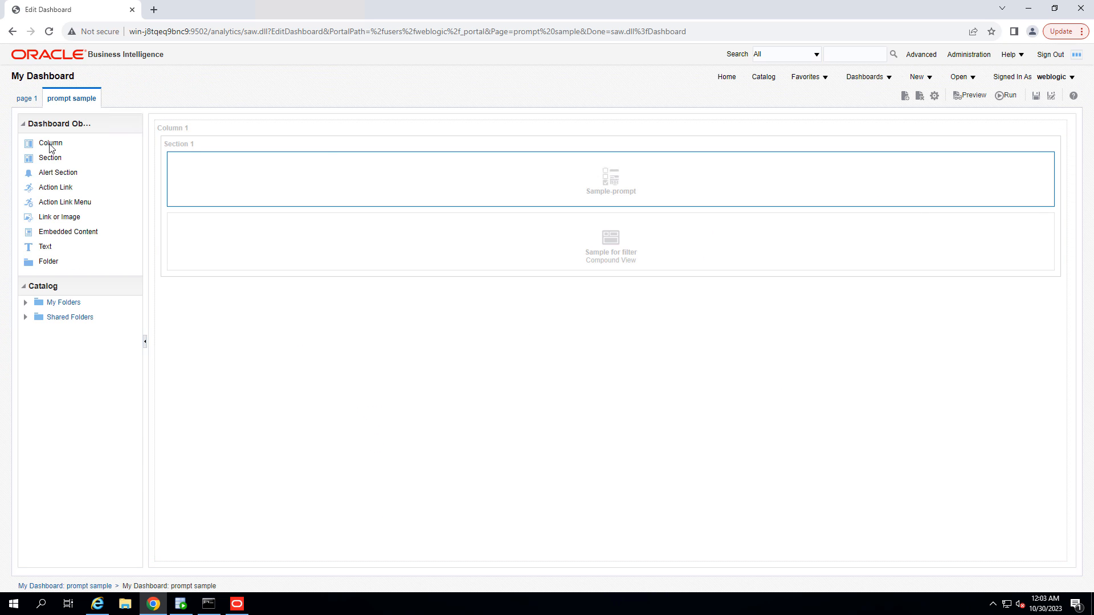
left_click_drag(50, 143, 303, 151)
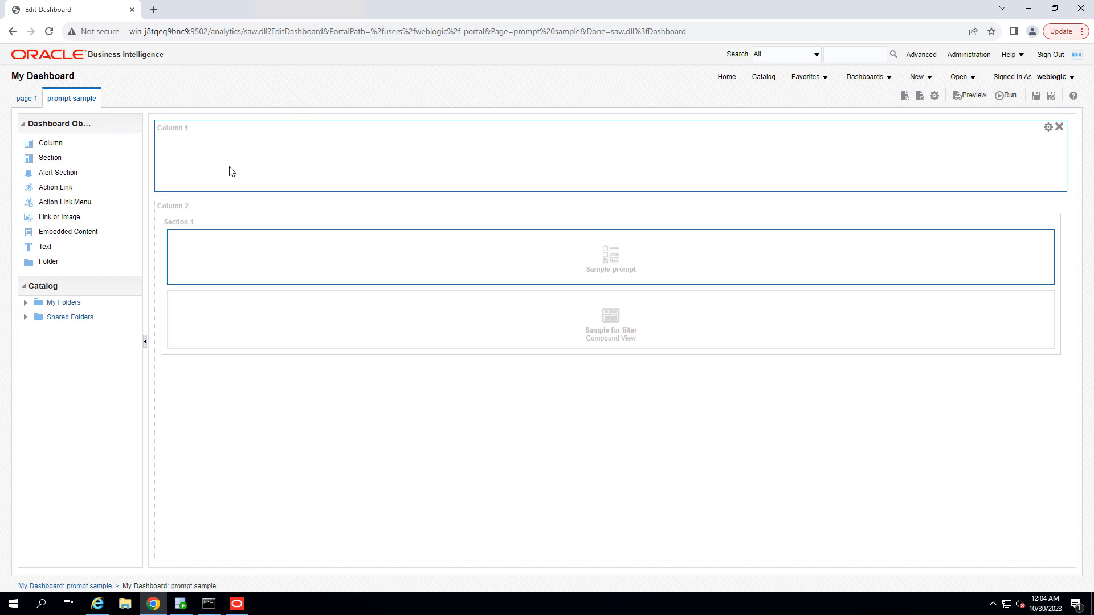
left_click_drag(50, 146, 171, 161)
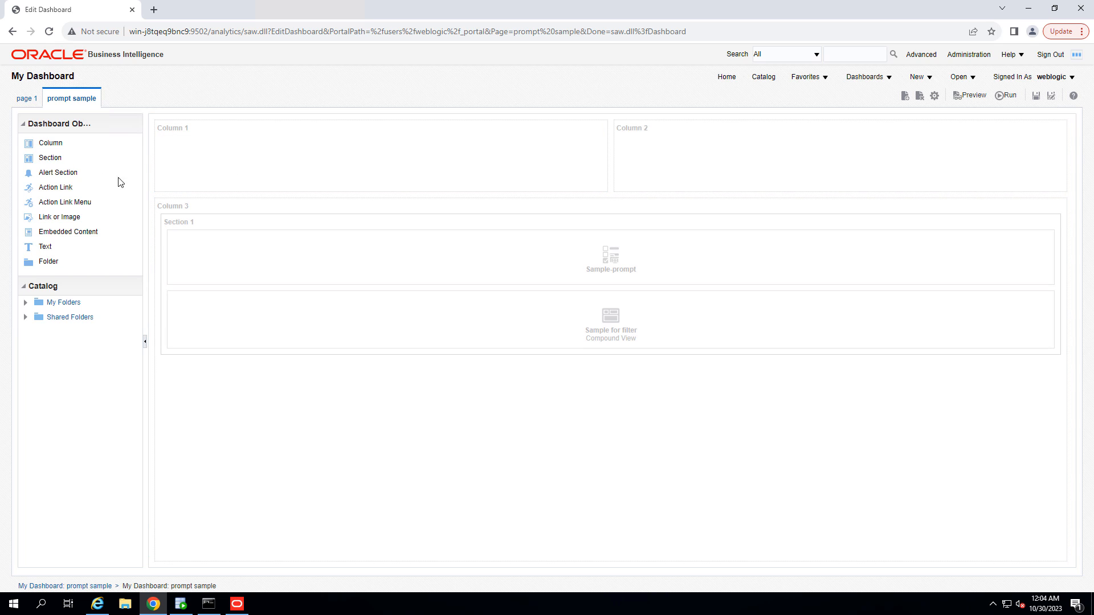
- Move the Sample-prompt into Column 1 and the Sample for filter view into Column 2
left_click_drag(537, 276, 376, 165)
left_click_drag(473, 301, 996, 176)
- Delete the emptied Section 1 and Column 3, and save and run the dashboard page
mouse_move(974, 276)
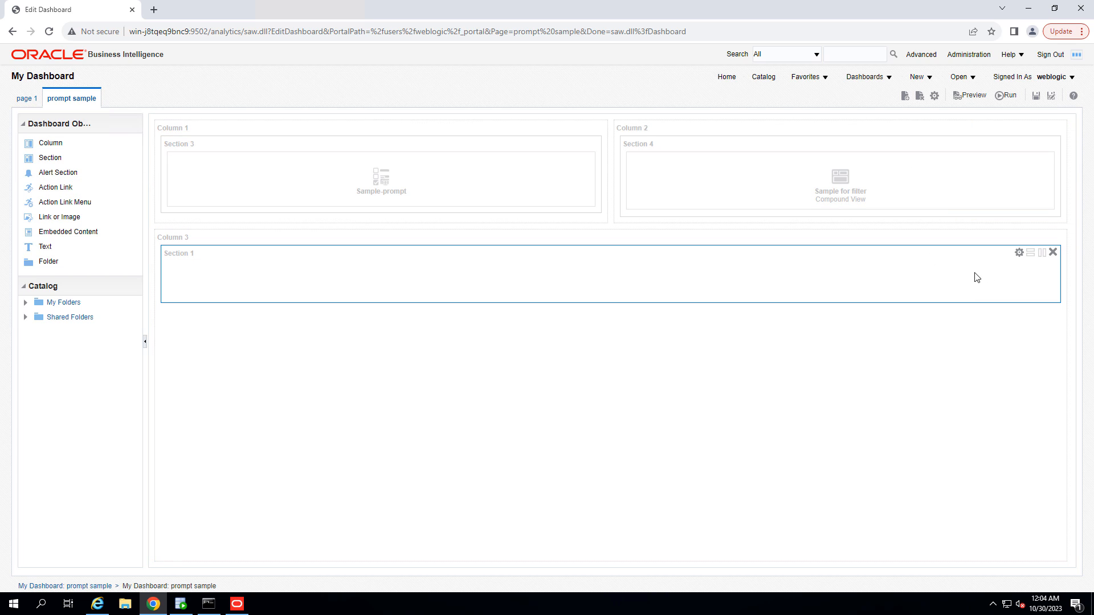
left_click(1053, 252)
left_click(1058, 236)
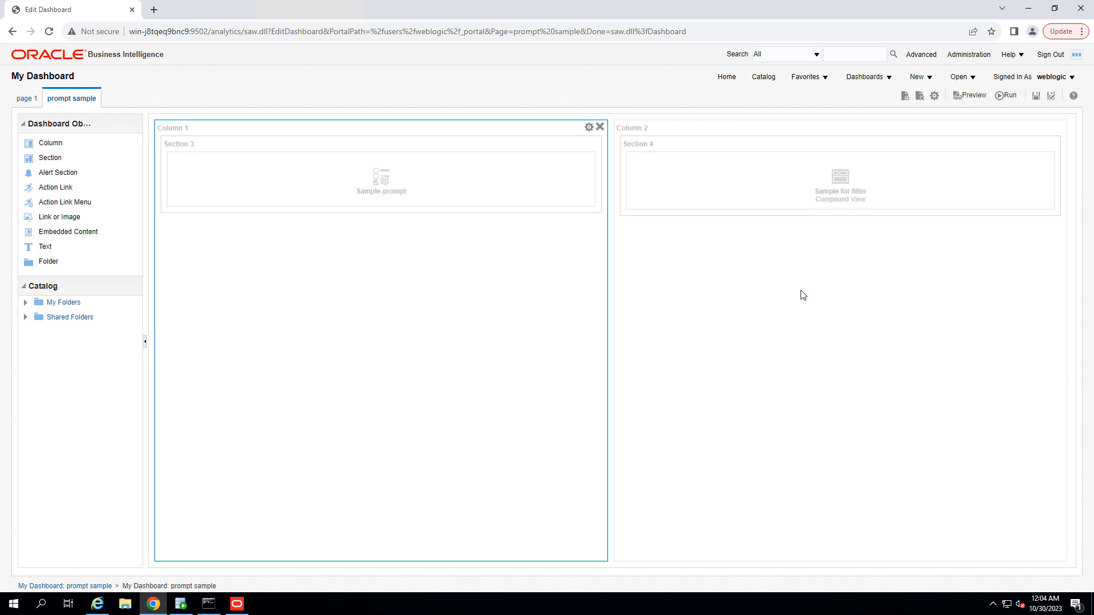
left_click(1037, 96)
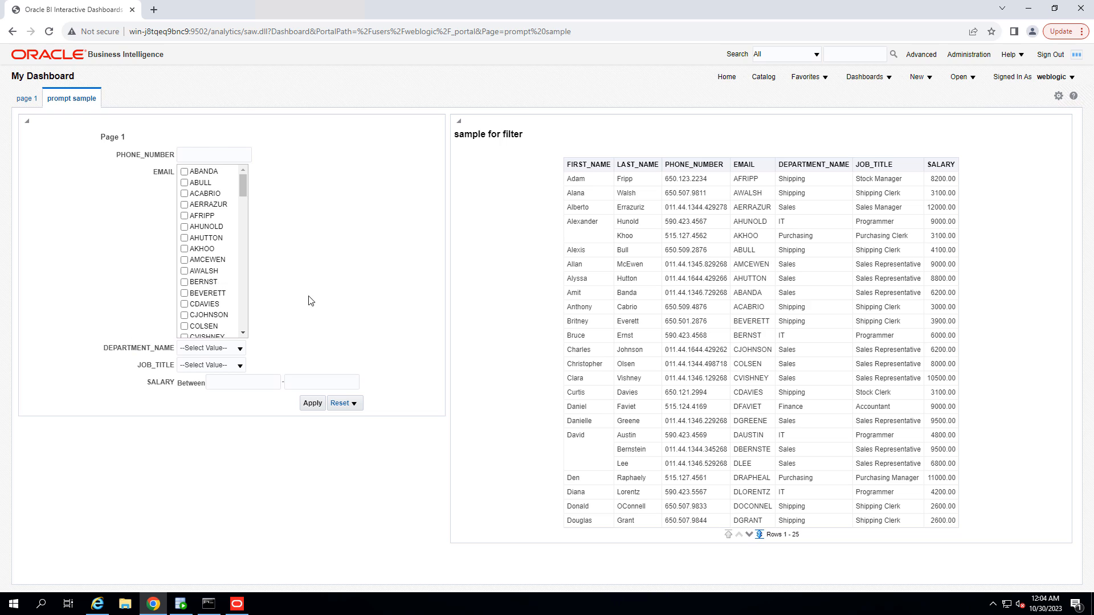
- Filter the dashboard table by three employees' EMAIL check boxes among the values starting with J and apply the prompt
scroll(240, 292, "down", 1)
scroll(222, 257, "down", 6)
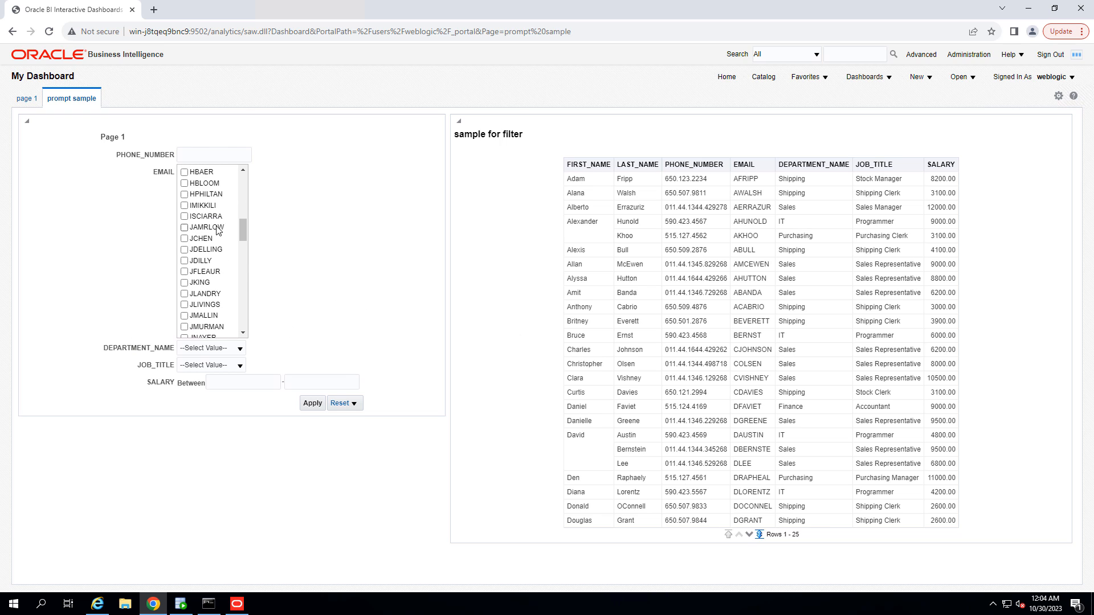
left_click(184, 271)
left_click(184, 249)
left_click(184, 227)
left_click(312, 403)
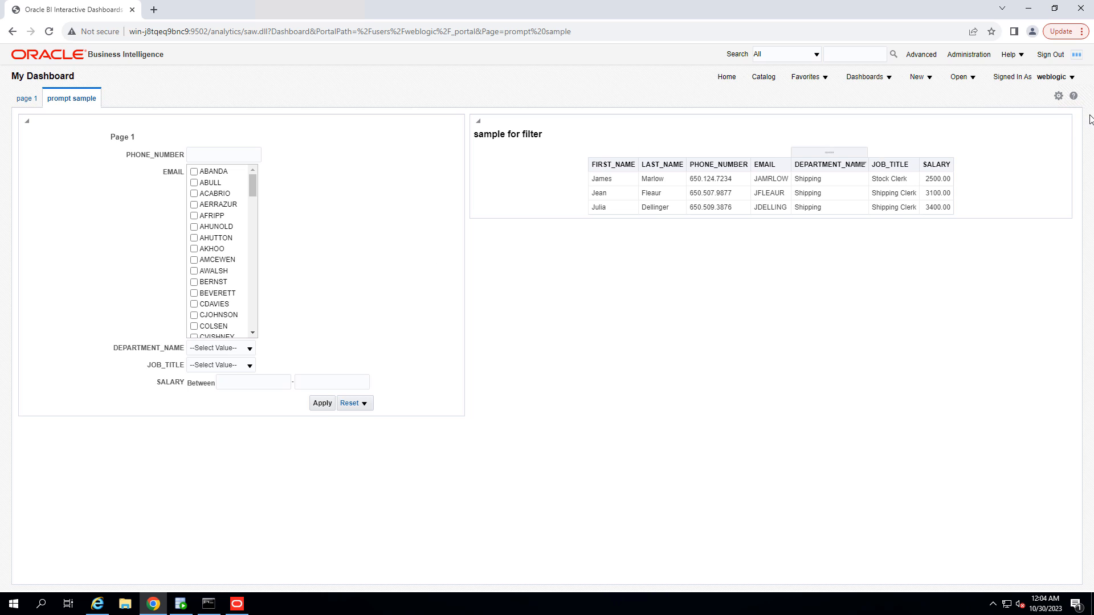
- Open the prompt sample page in the dashboard editor and open its Sample-prompt for editing
left_click(1058, 96)
left_click(954, 116)
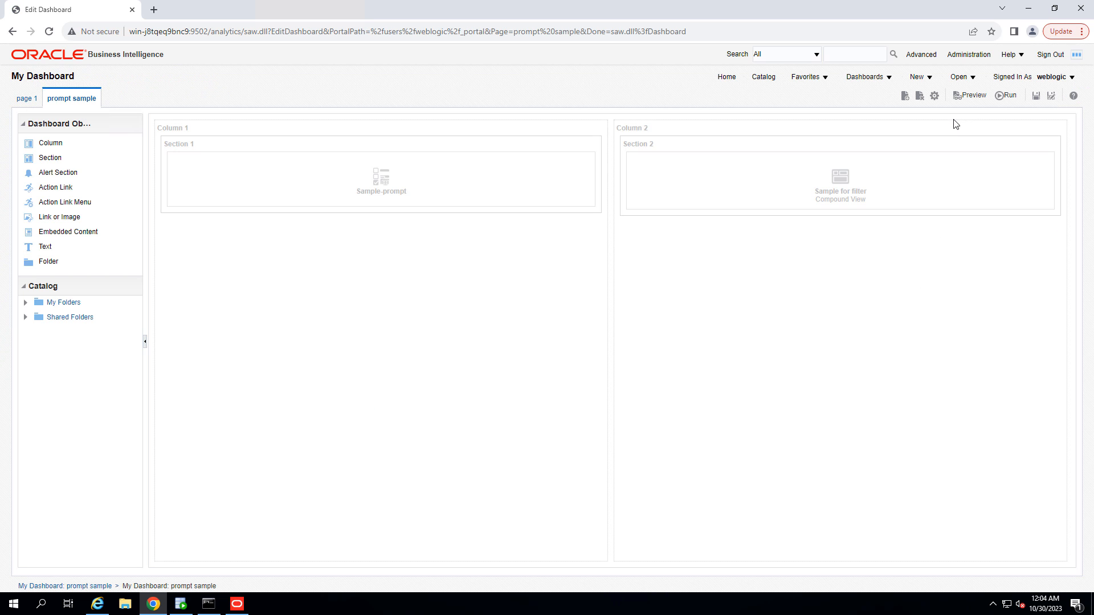
left_click(575, 166)
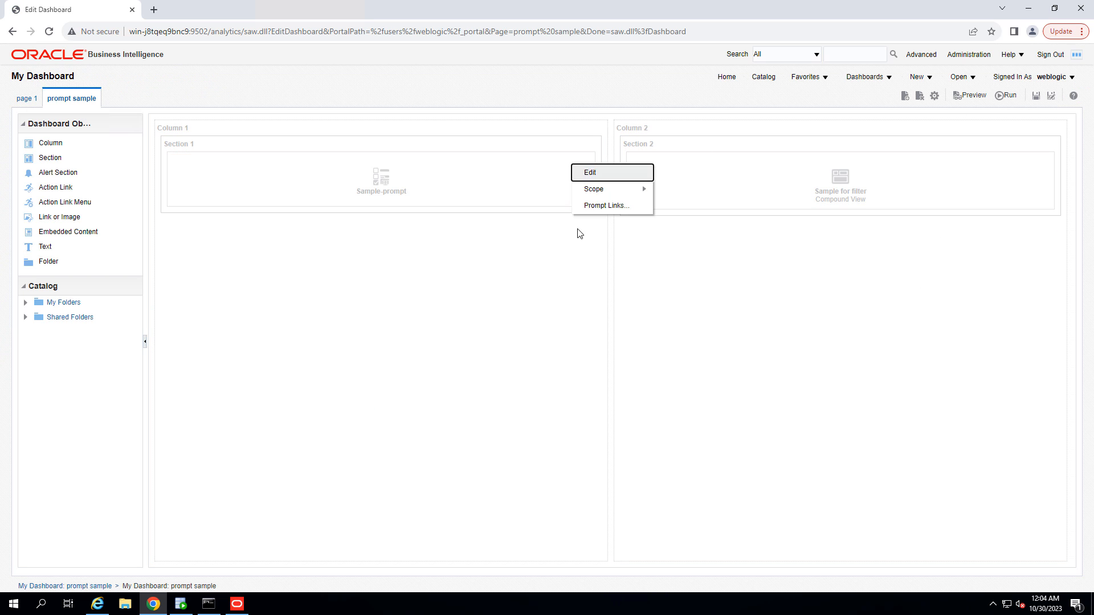
left_click(587, 171)
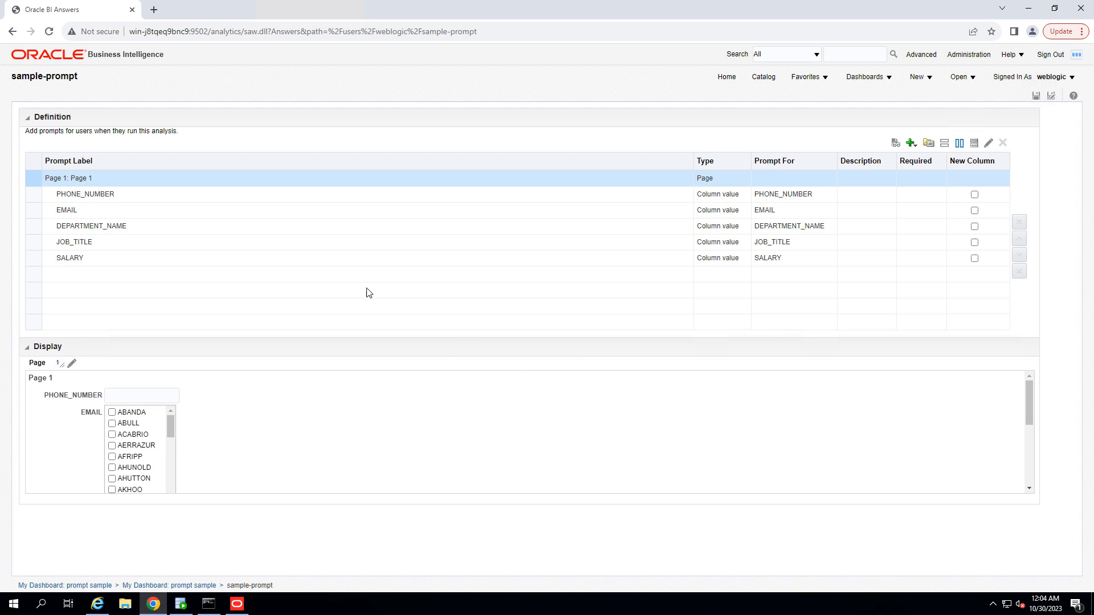
- Edit the JOB_TITLE prompt so that its choice list values are limited by DEPARTMENT_NAME only
left_click(114, 224)
left_click(59, 245)
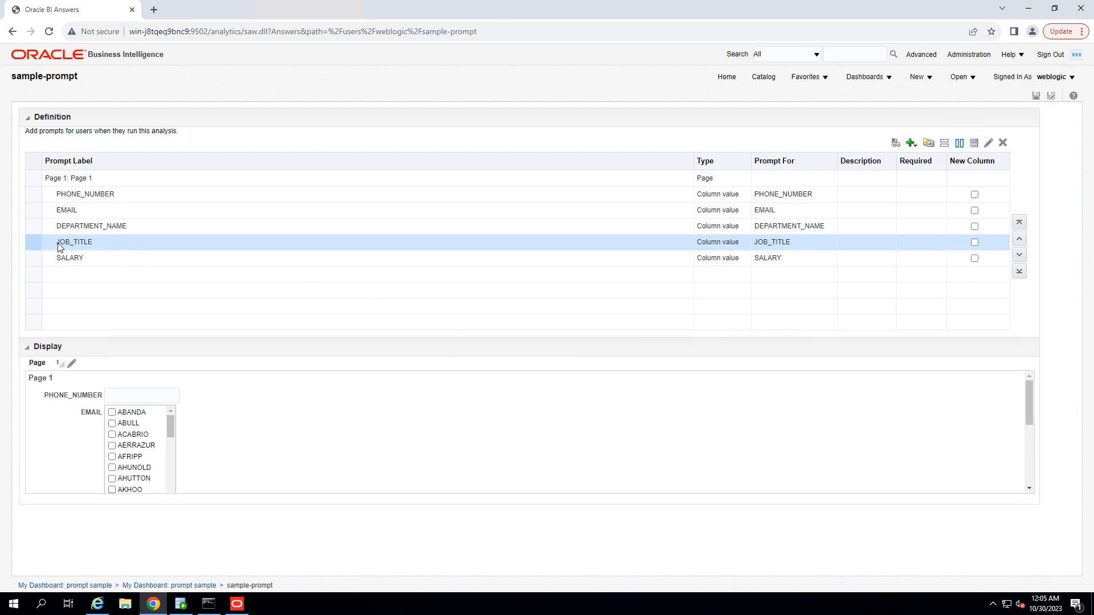
left_click(988, 143)
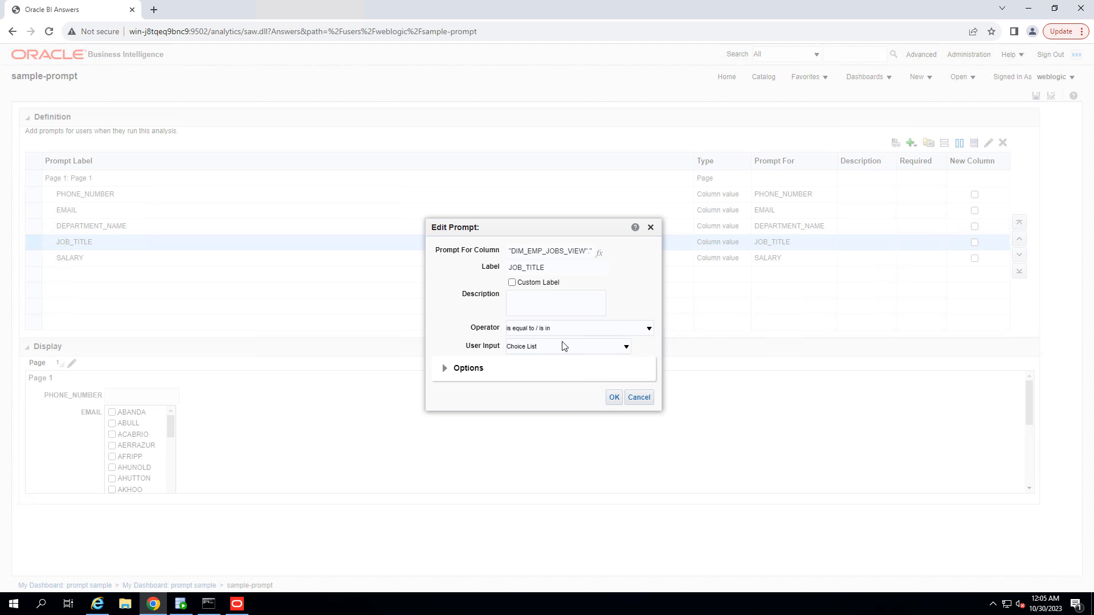
left_click(445, 368)
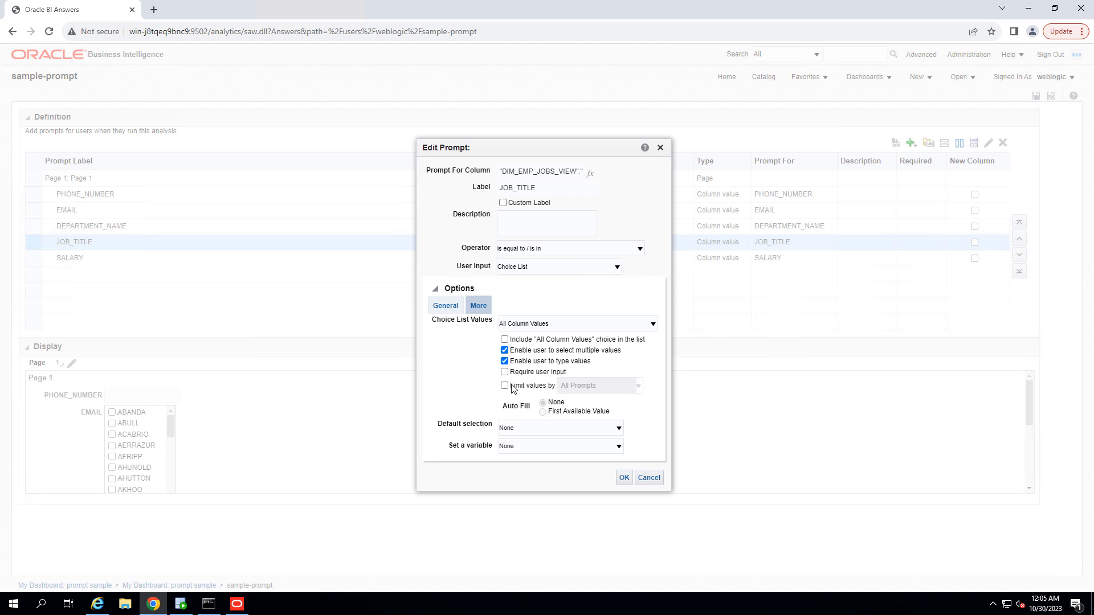
left_click(504, 387)
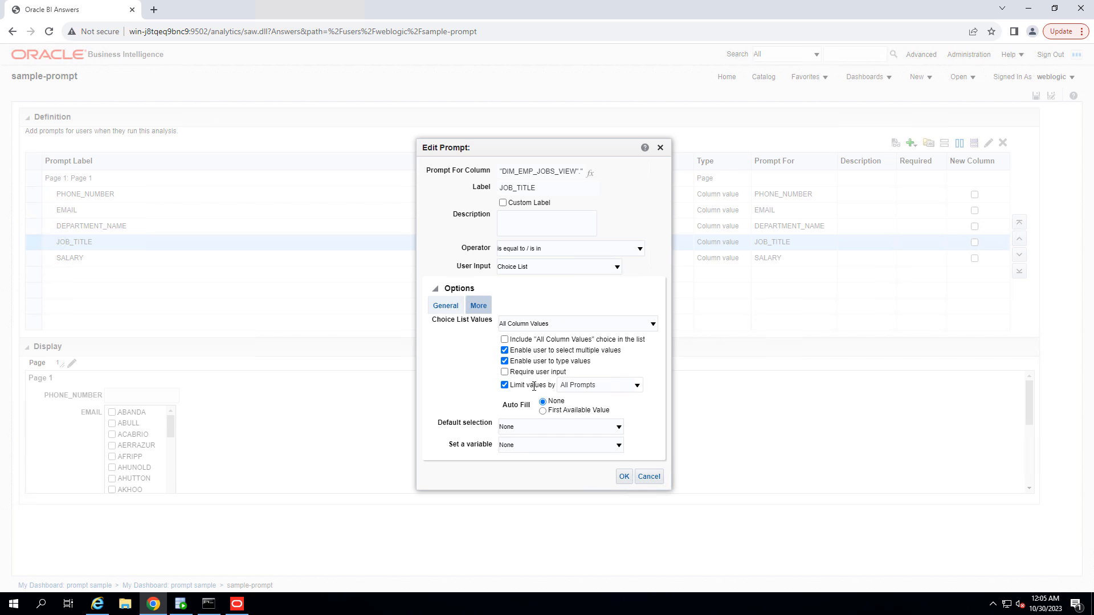
left_click(636, 387)
left_click(567, 430)
left_click(567, 460)
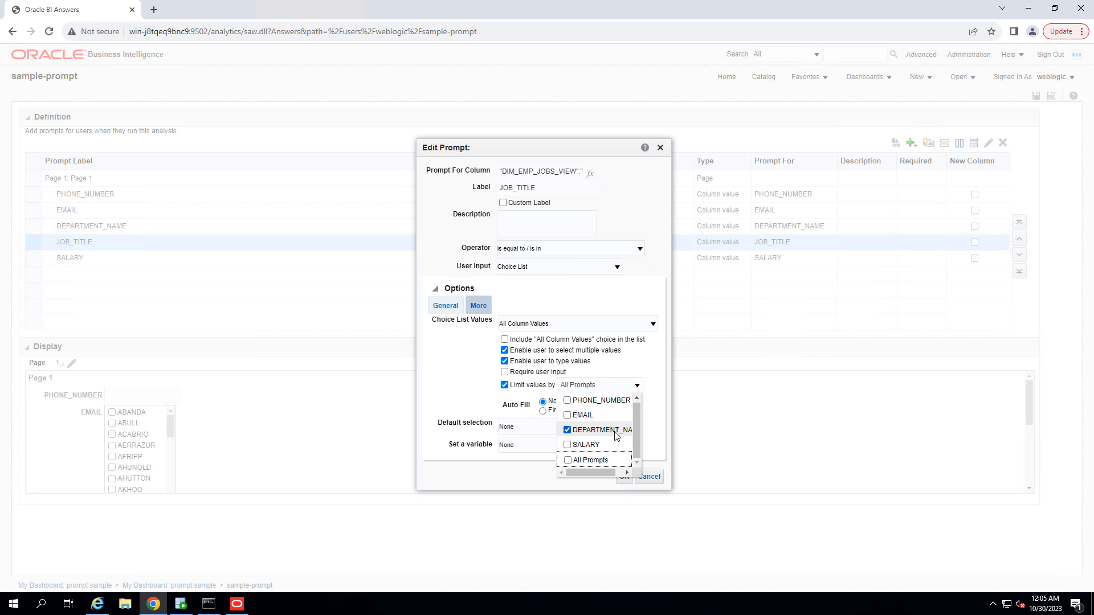
left_click(454, 397)
left_click(626, 478)
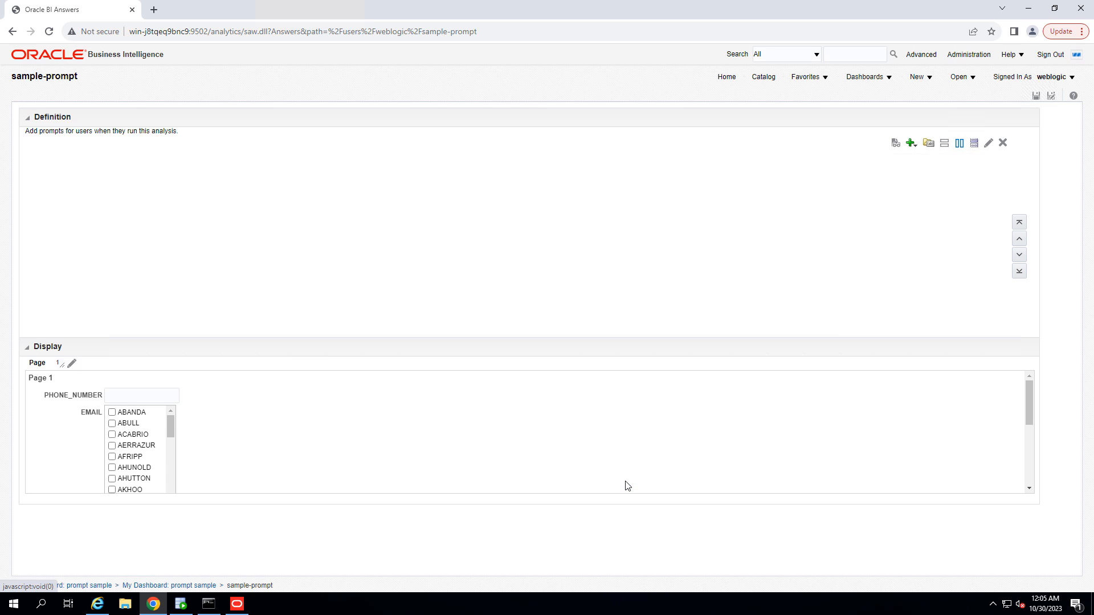
- Save the sample-prompt and return to the prompt sample page of My Dashboard
left_click(1035, 96)
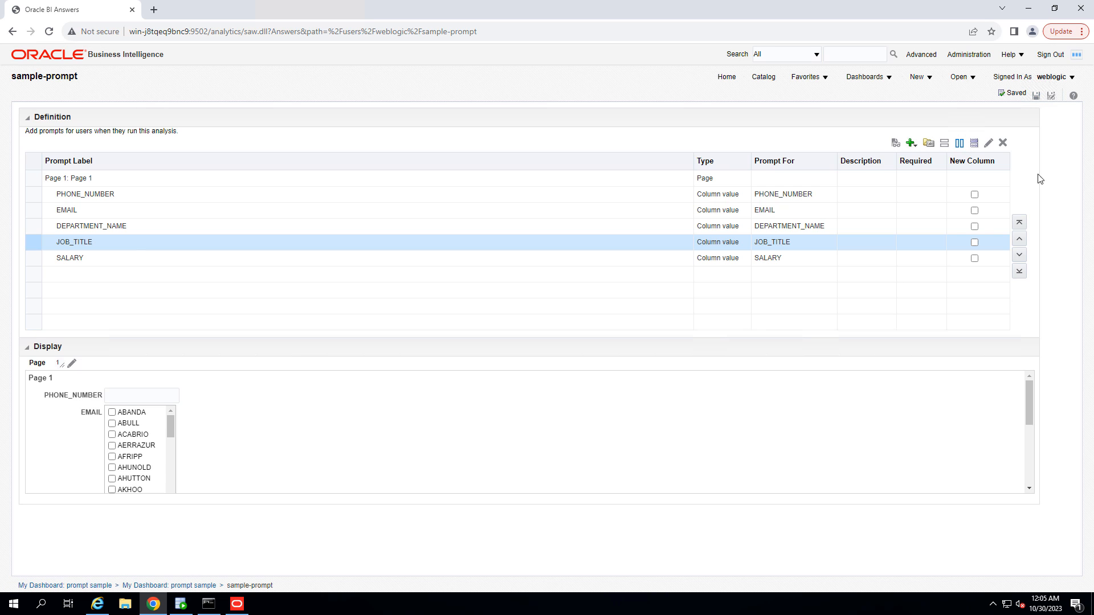
left_click(865, 77)
left_click(870, 102)
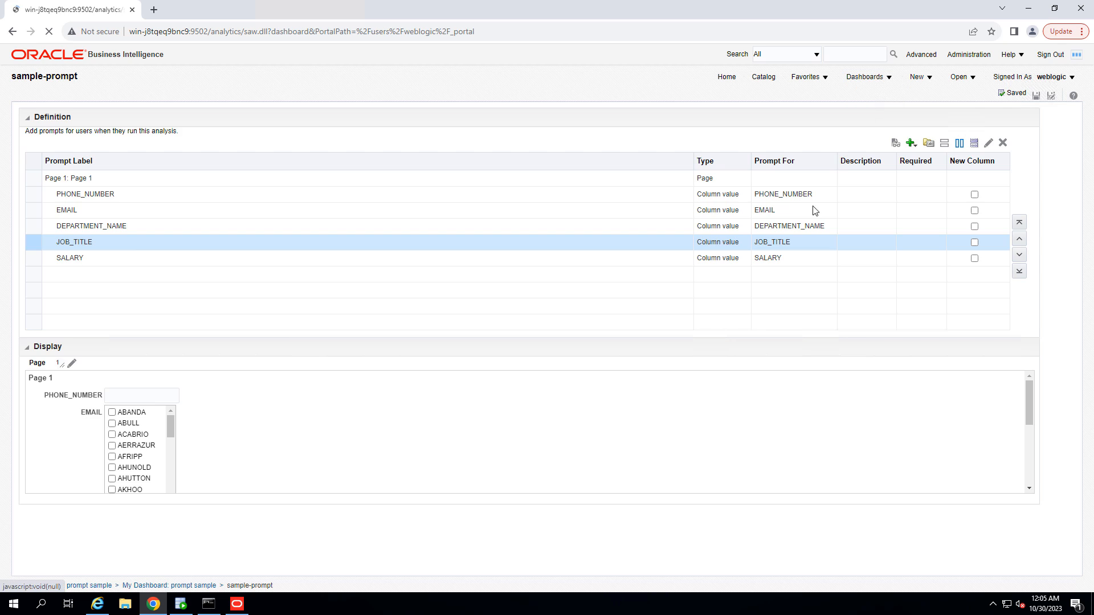
left_click(63, 99)
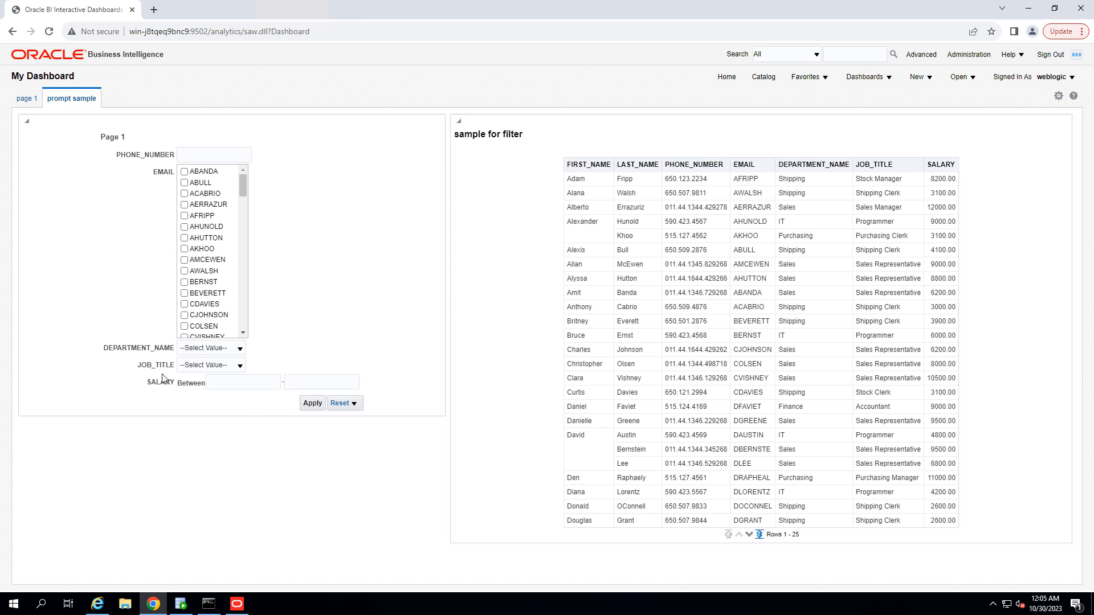
- Select Accounting as DEPARTMENT_NAME and check which JOB_TITLE choices are offered for it
left_click(239, 349)
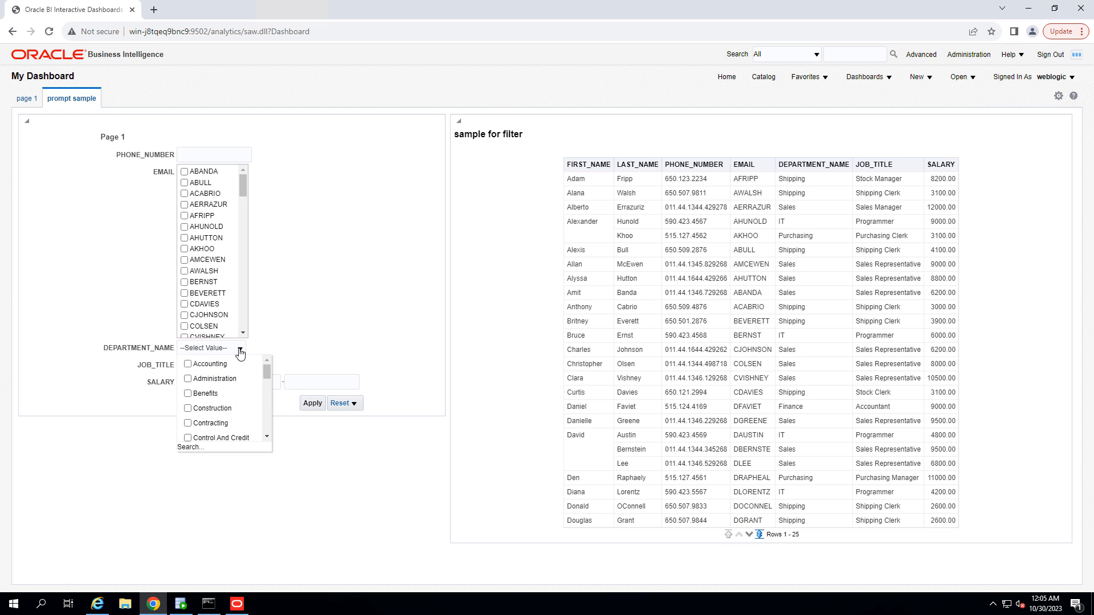
left_click(189, 364)
left_click(300, 340)
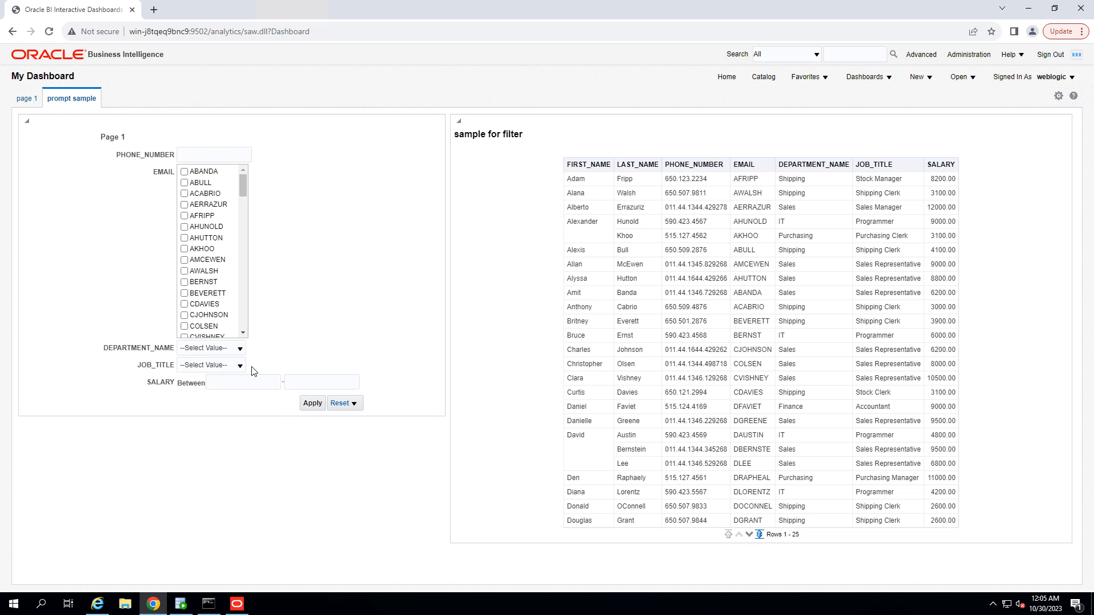
left_click(239, 366)
mouse_move(300, 399)
left_mouse_down()
mouse_move(306, 452)
mouse_move(305, 384)
left_mouse_up()
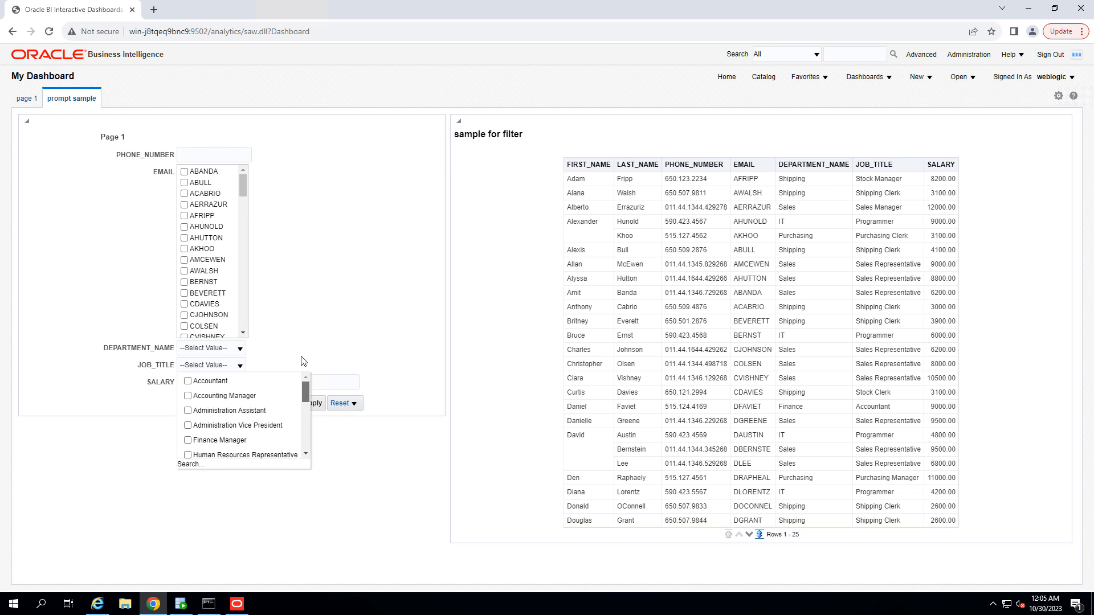
left_click(302, 345)
left_click(240, 350)
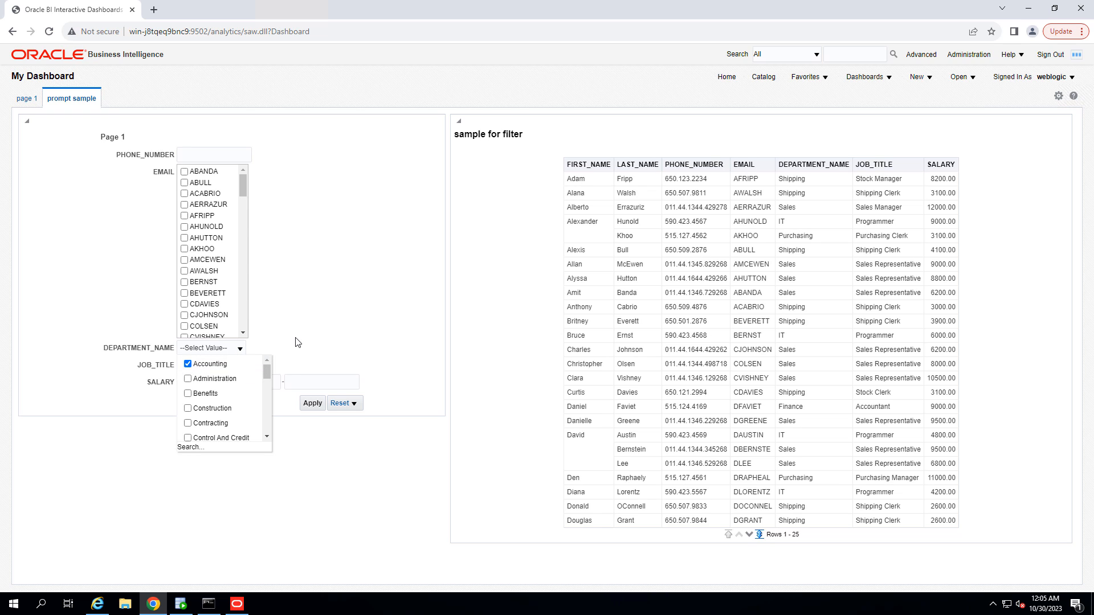
left_click(290, 367)
left_click(240, 367)
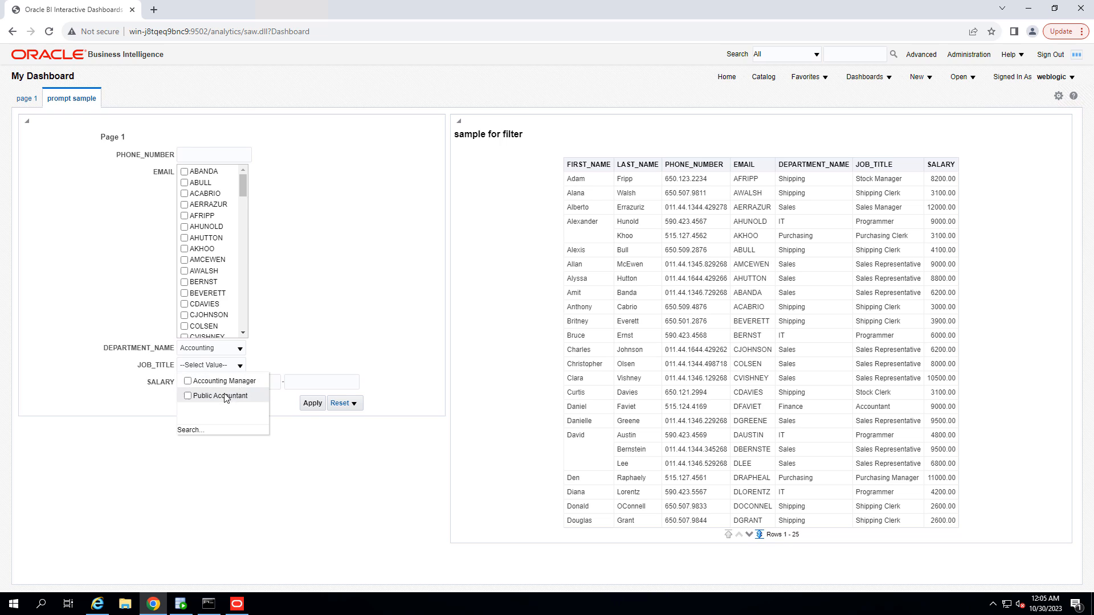
- Replace Accounting with Administration as DEPARTMENT_NAME and list the matching JOB_TITLE choices
left_click(239, 350)
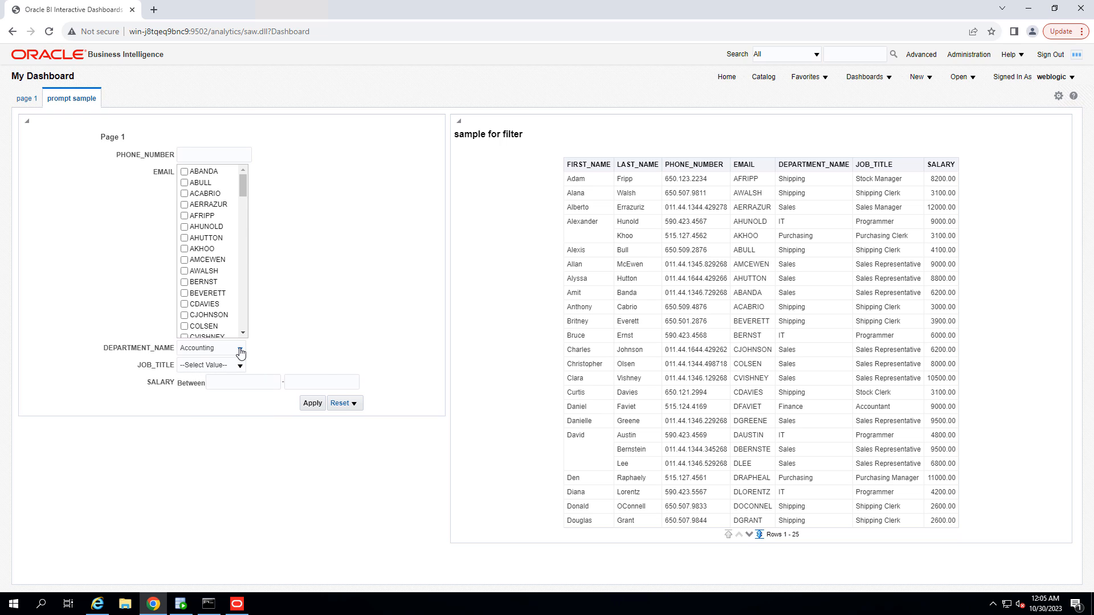
left_click(189, 364)
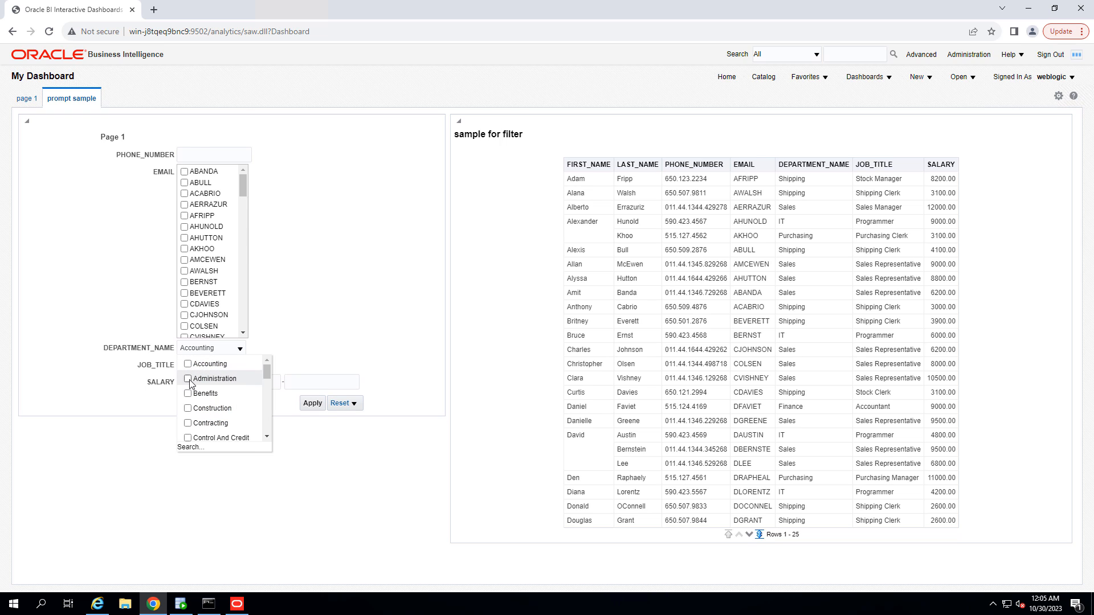
left_click(188, 379)
left_click(260, 331)
left_click(240, 365)
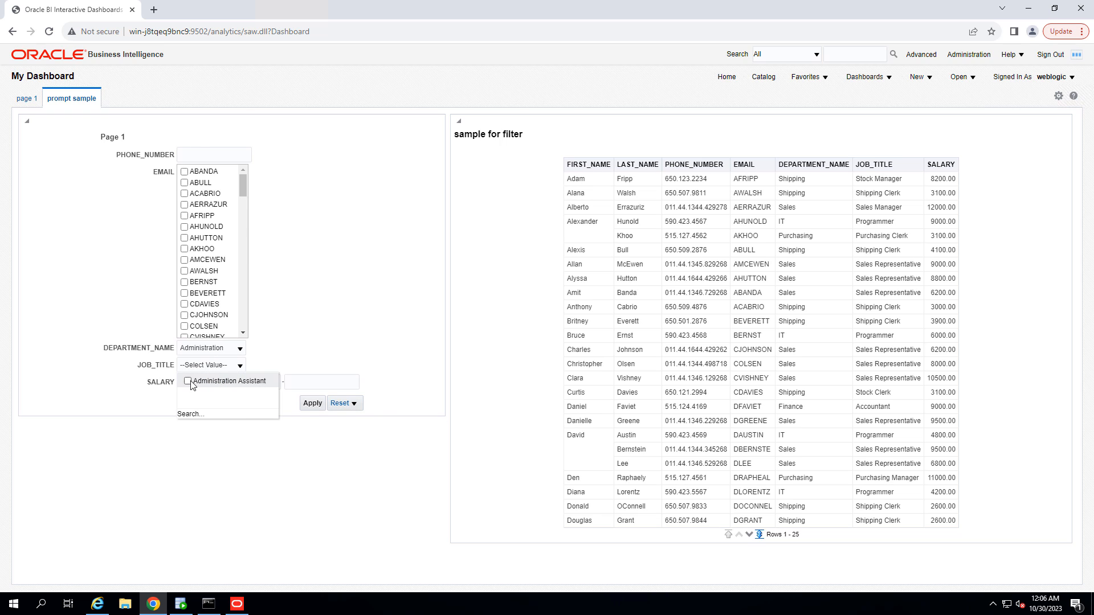
- Switch DEPARTMENT_NAME from Administration to Finance and list the matching JOB_TITLE choices
left_click(240, 348)
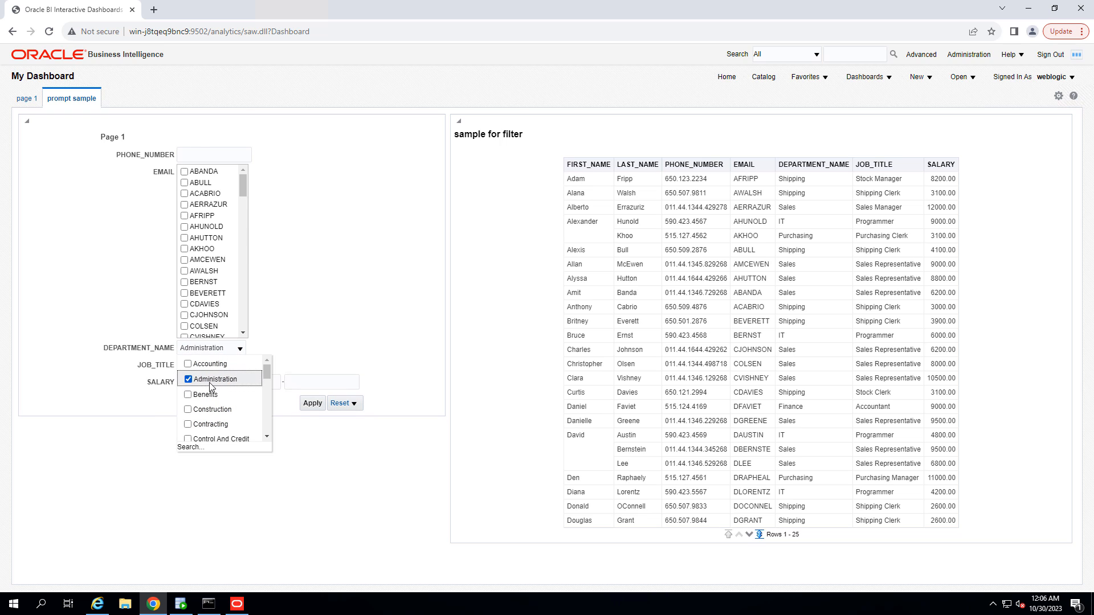
scroll(194, 393, "down", 2)
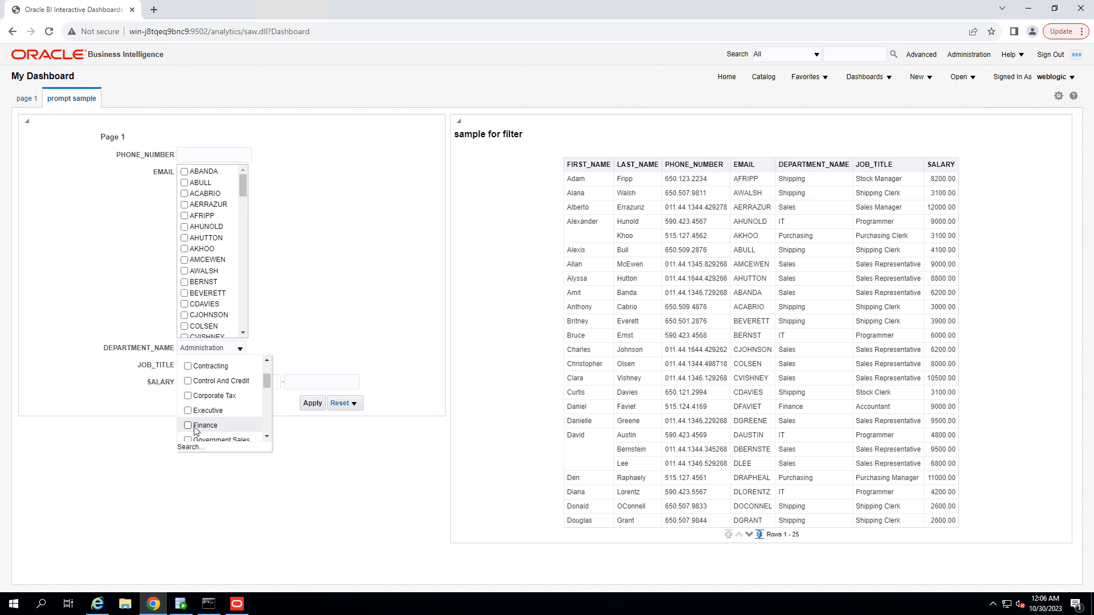
left_click(196, 426)
left_click(322, 328)
left_click(240, 367)
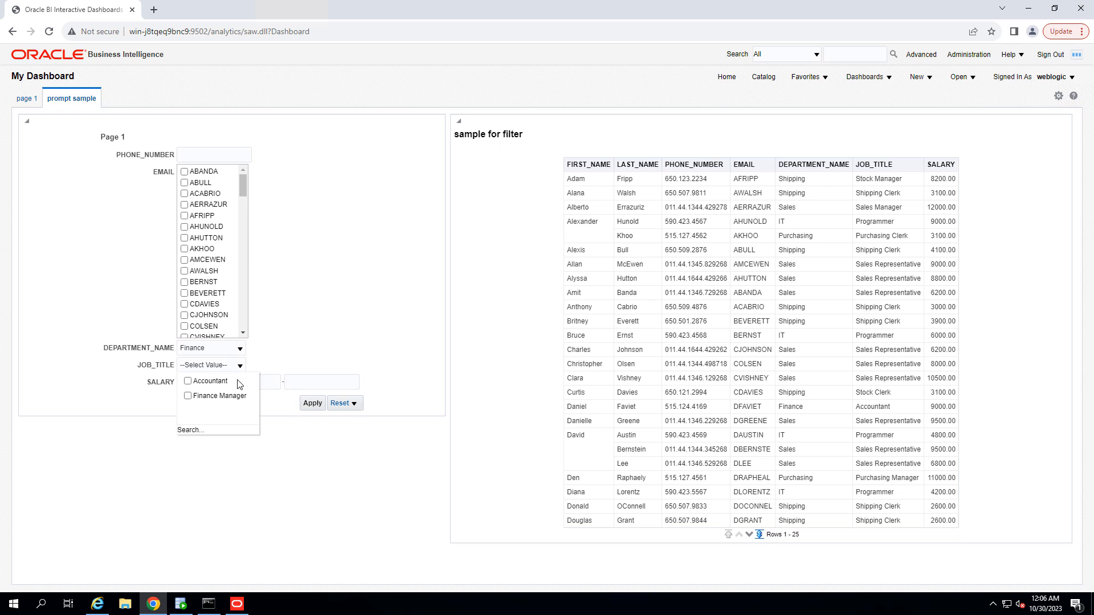
- Add IT to Finance in the DEPARTMENT_NAME selection and list the JOB_TITLE choices for both departments
left_click(242, 349)
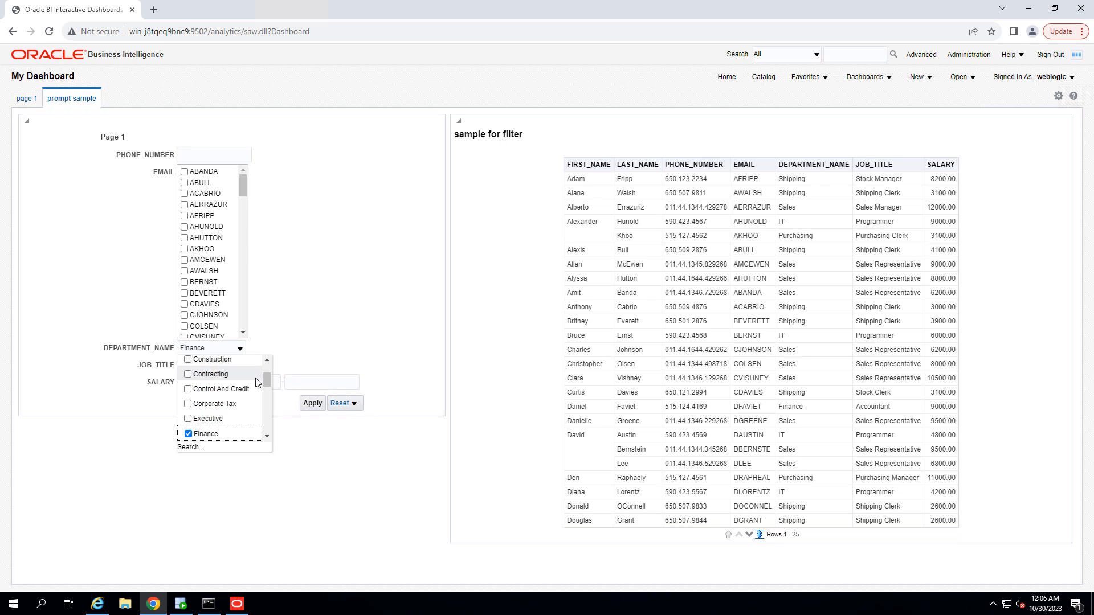
scroll(265, 390, "down", 2)
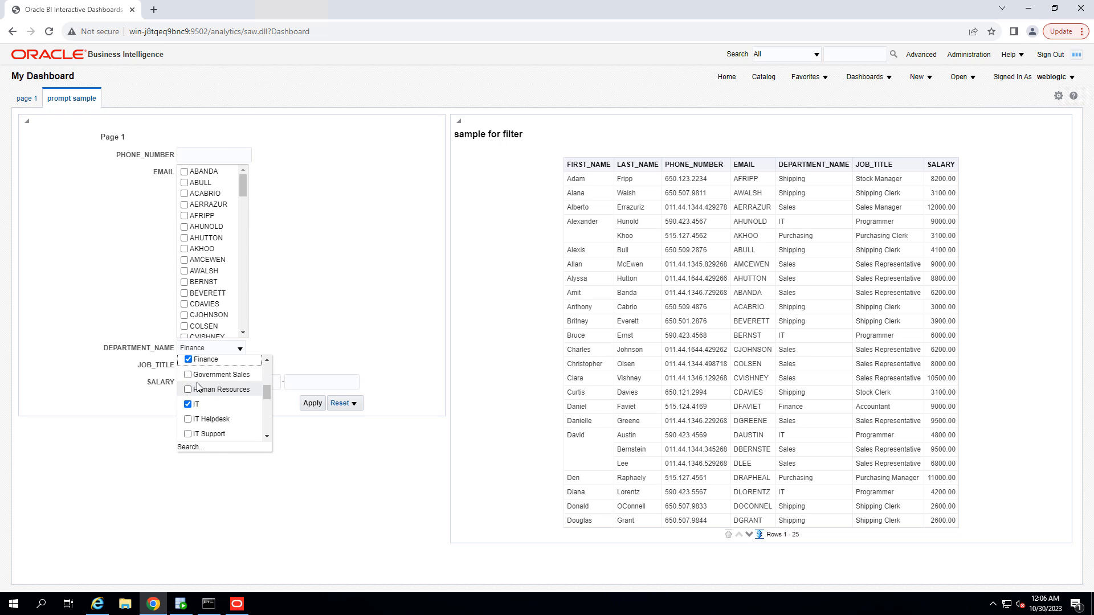
scroll(194, 399, "up", 2)
left_click(189, 416)
left_click(190, 416)
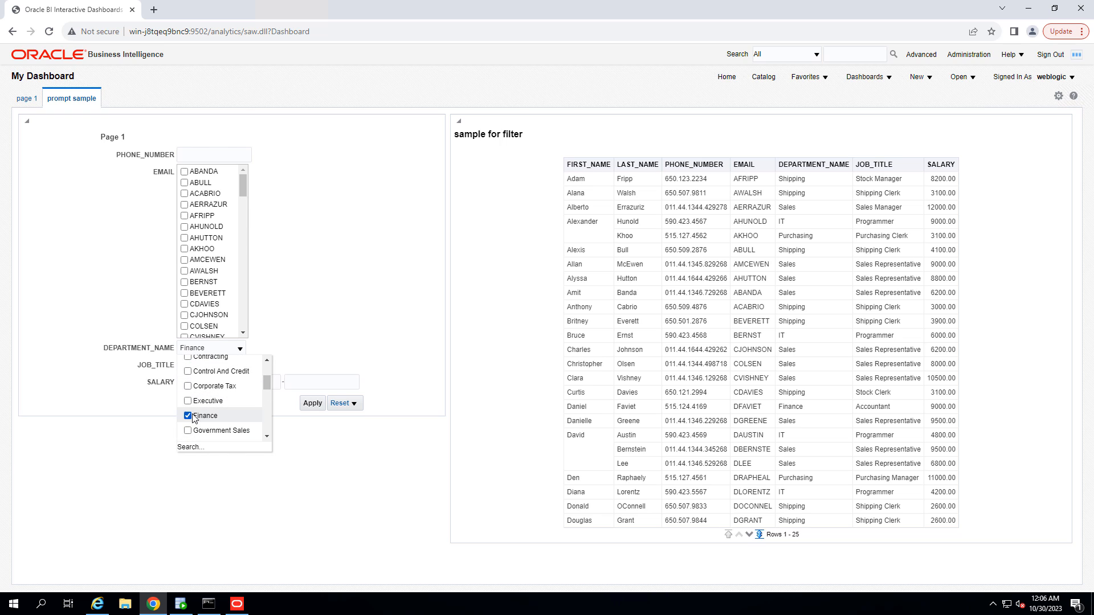
scroll(197, 410, "down", 2)
left_click(193, 404)
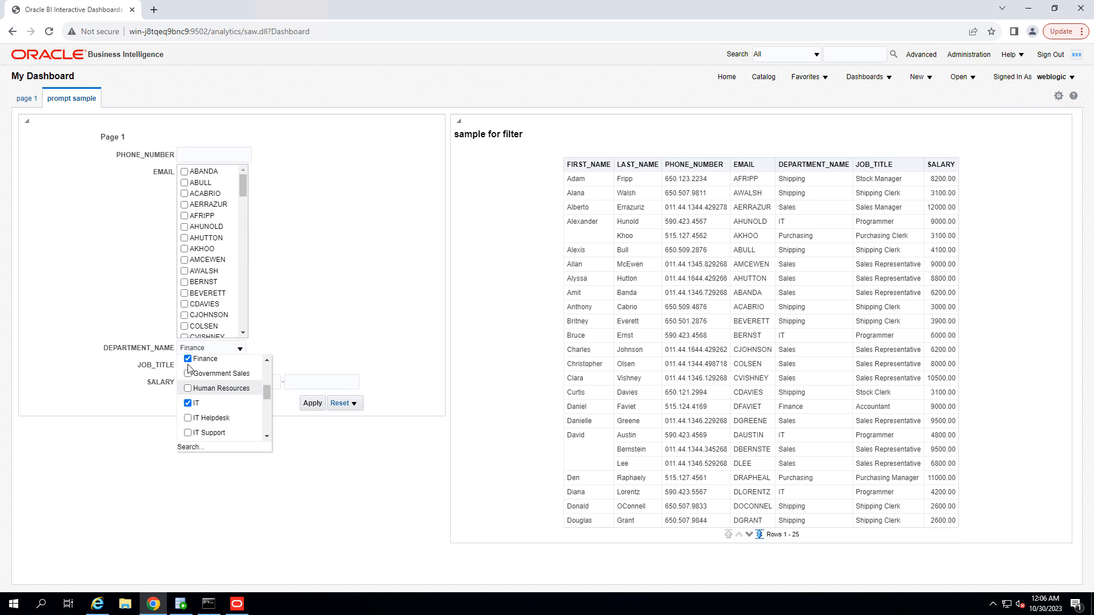
left_click(358, 305)
left_click(240, 366)
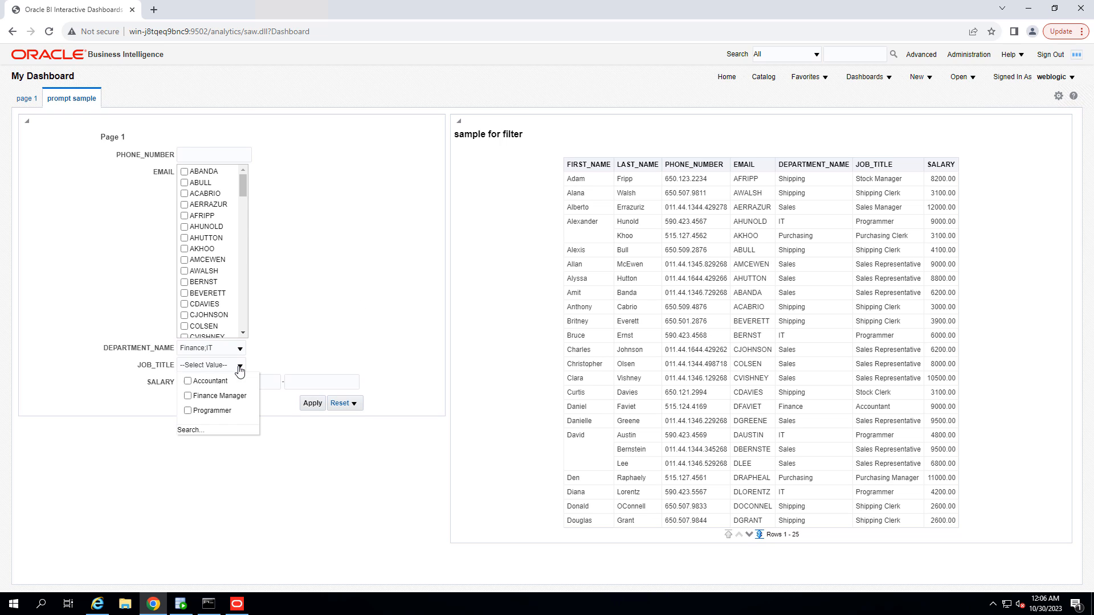
- Search the JOB_TITLE values, select Finance Manager and Programmer, and apply the prompt to the table
left_click(191, 430)
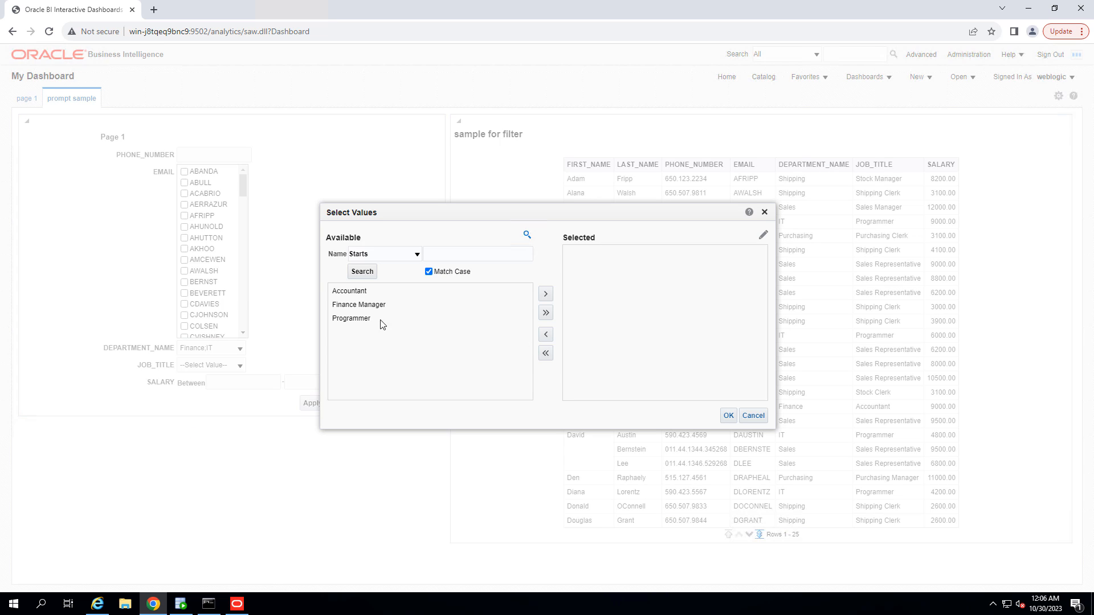
left_click(366, 308)
left_click(545, 294)
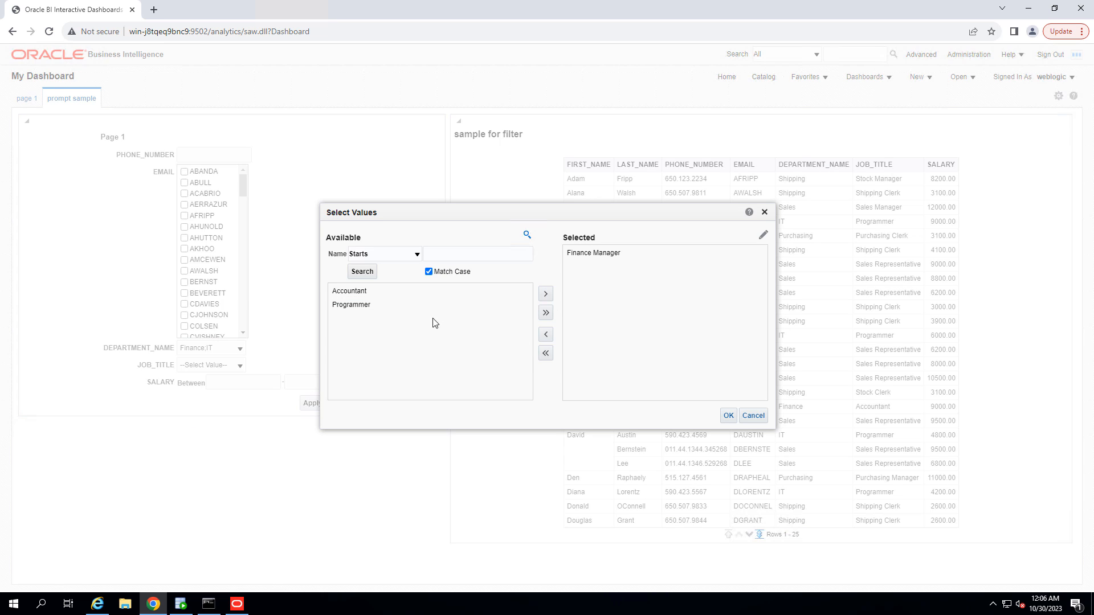
left_click(374, 305)
left_click(547, 295)
left_click(728, 416)
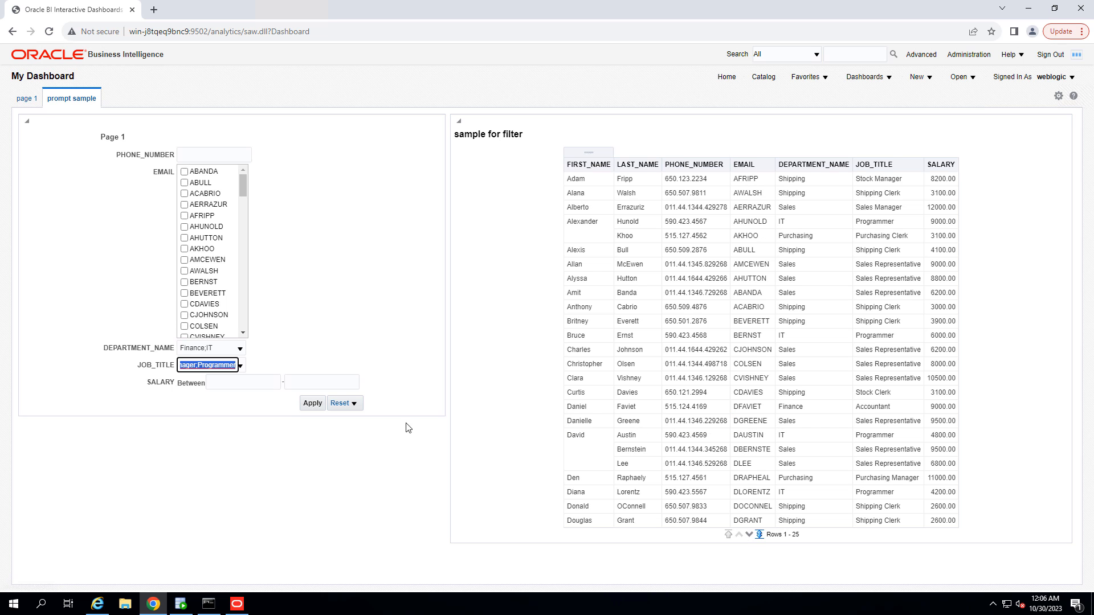
left_click(318, 405)
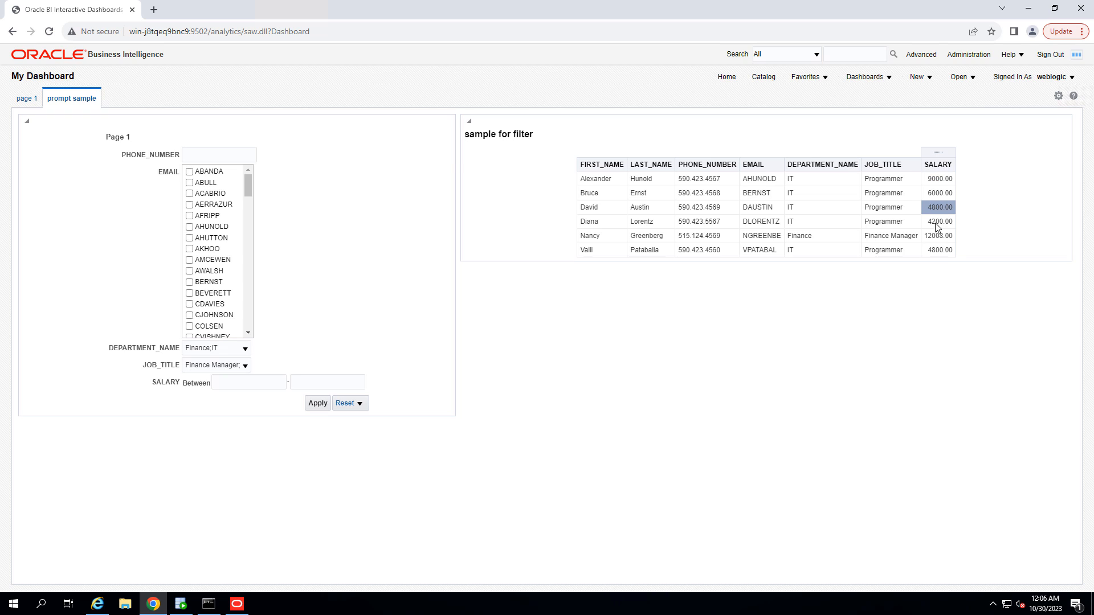
- Restrict SALARY to between 4200 and 6000 and apply the prompt
left_click(231, 382)
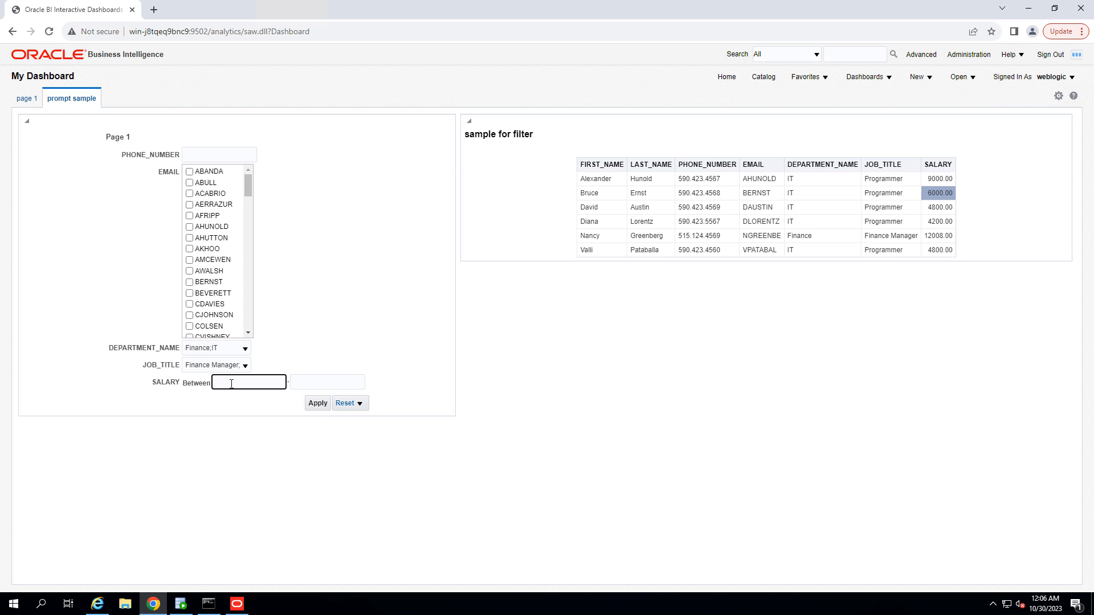
left_click(314, 383)
left_click(318, 405)
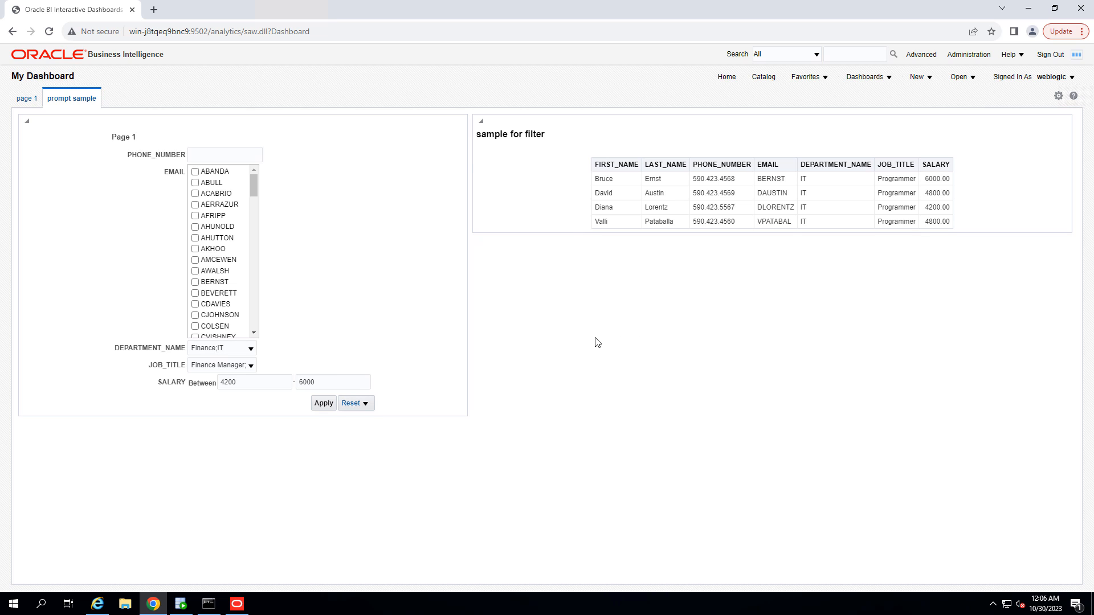
- Open Sample-prompt for editing from the layout of the prompt sample dashboard page
left_click(1058, 96)
left_click(957, 112)
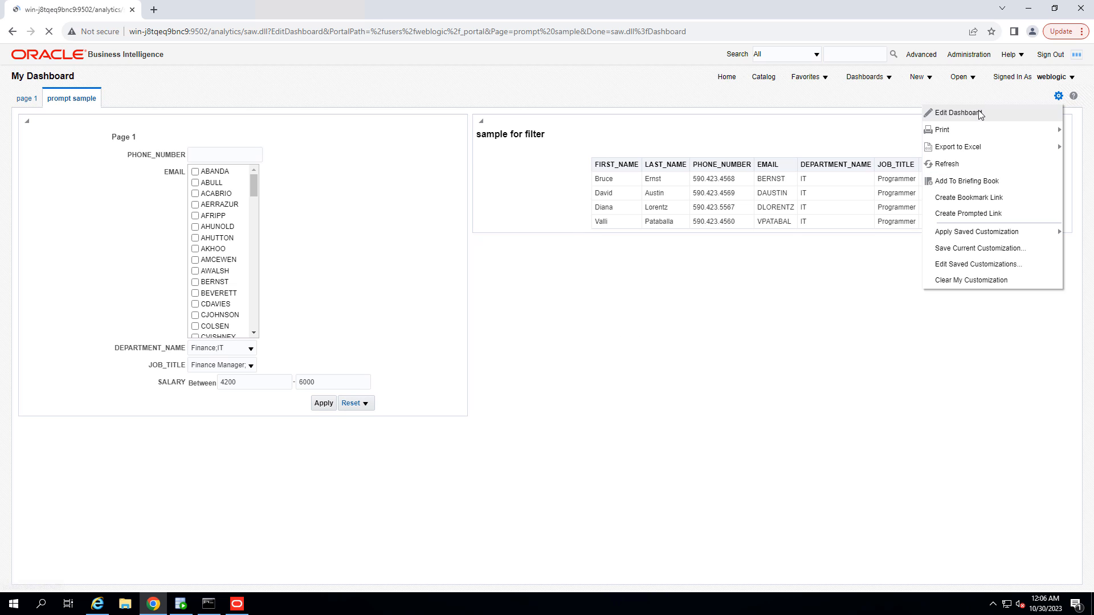
left_click(576, 163)
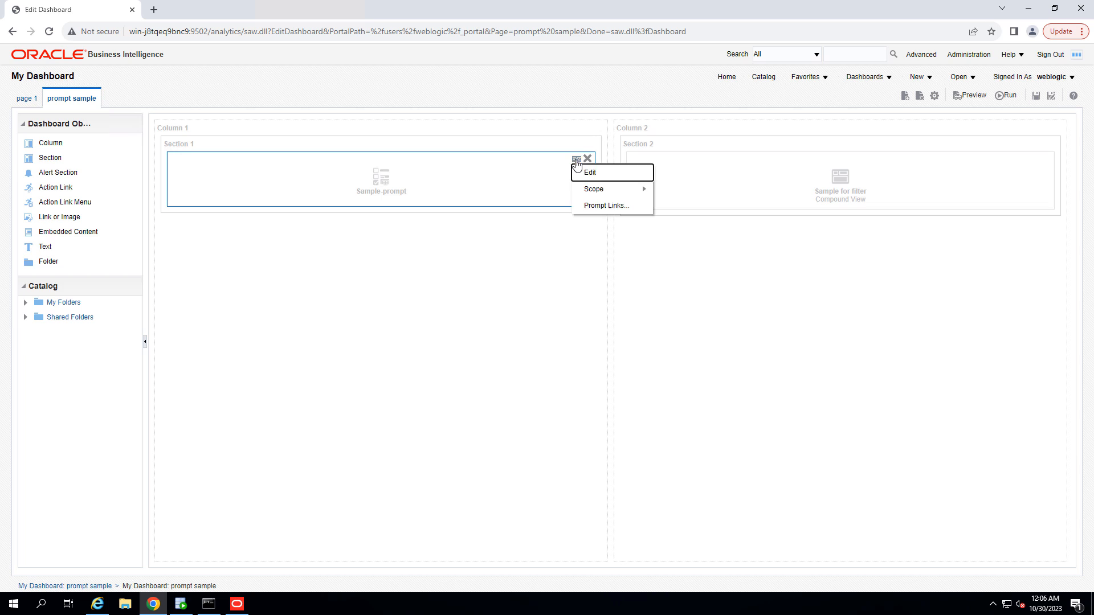
left_click(579, 175)
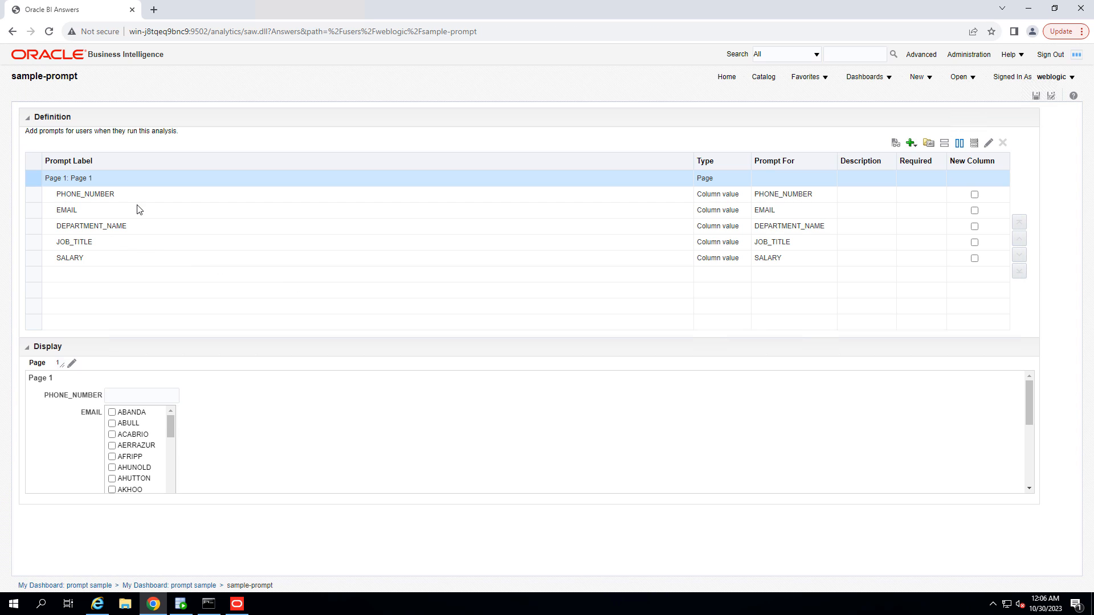
- Make user input required for the SALARY prompt and set its default selection to the specific values 4200 and 10000
left_click(136, 226)
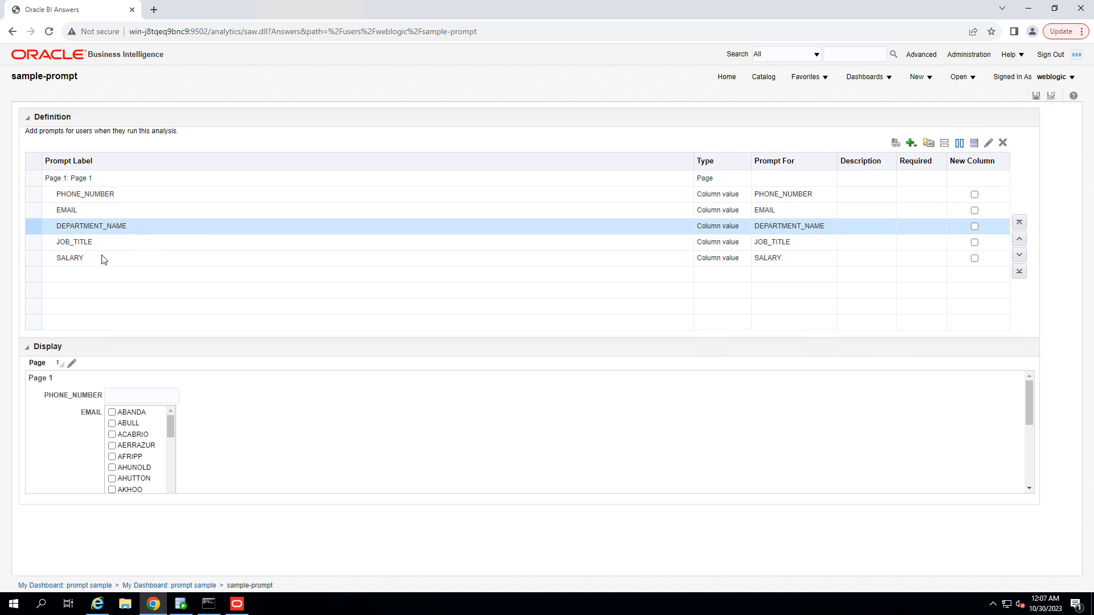
left_click(191, 259)
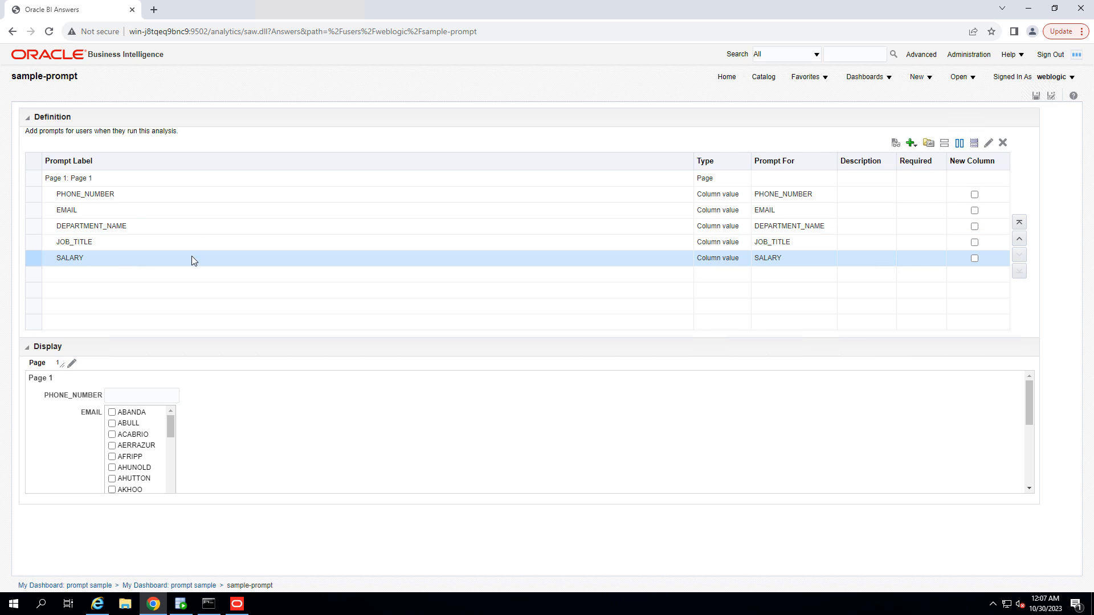
left_click(987, 147)
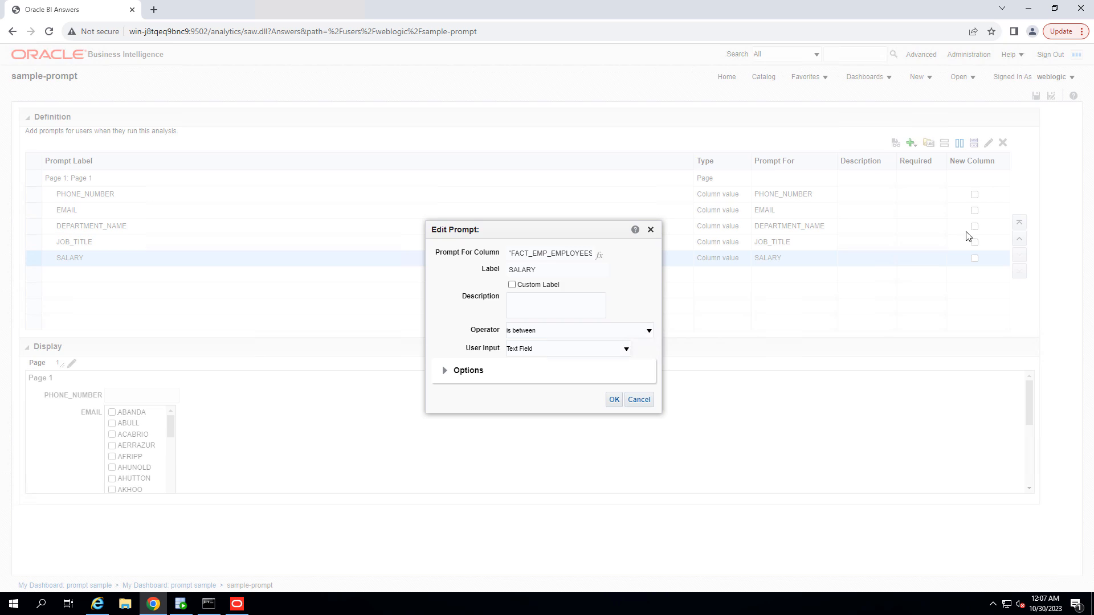
left_click(445, 370)
left_click(508, 355)
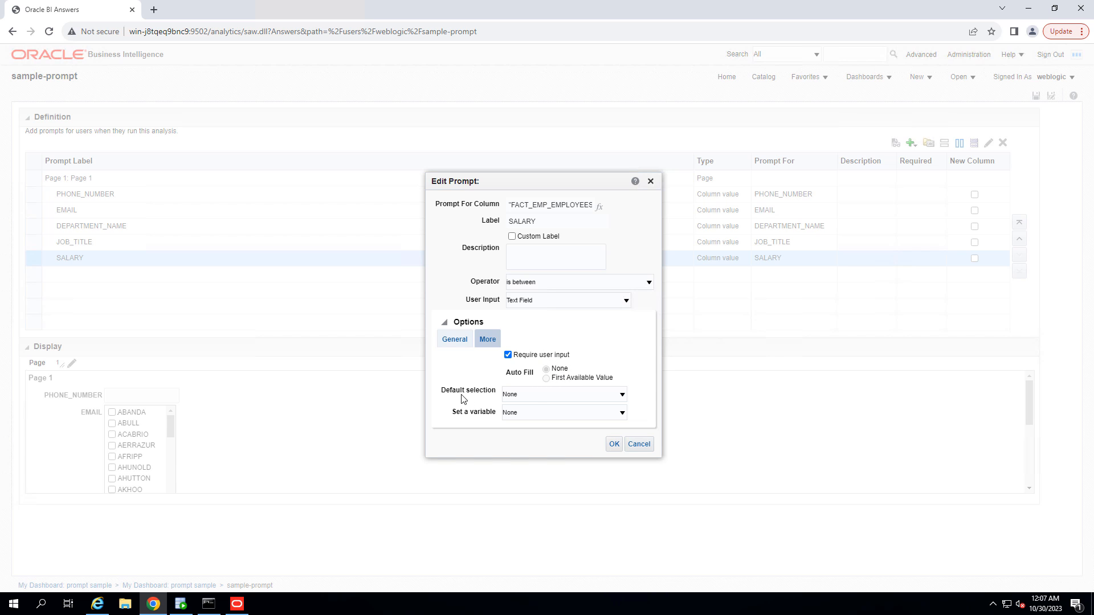
left_click(576, 395)
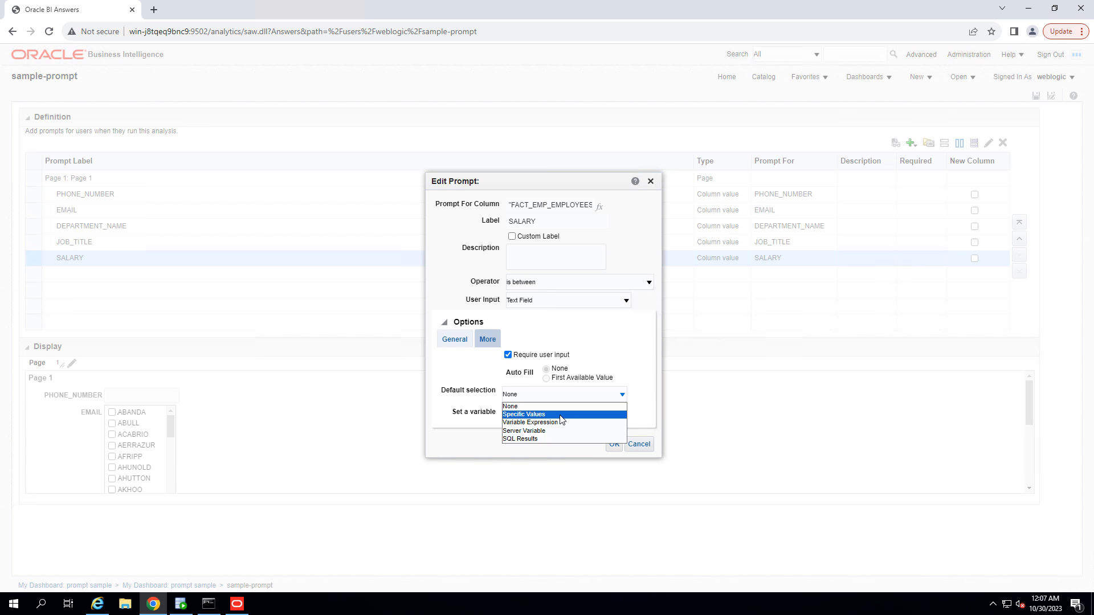
left_click(562, 414)
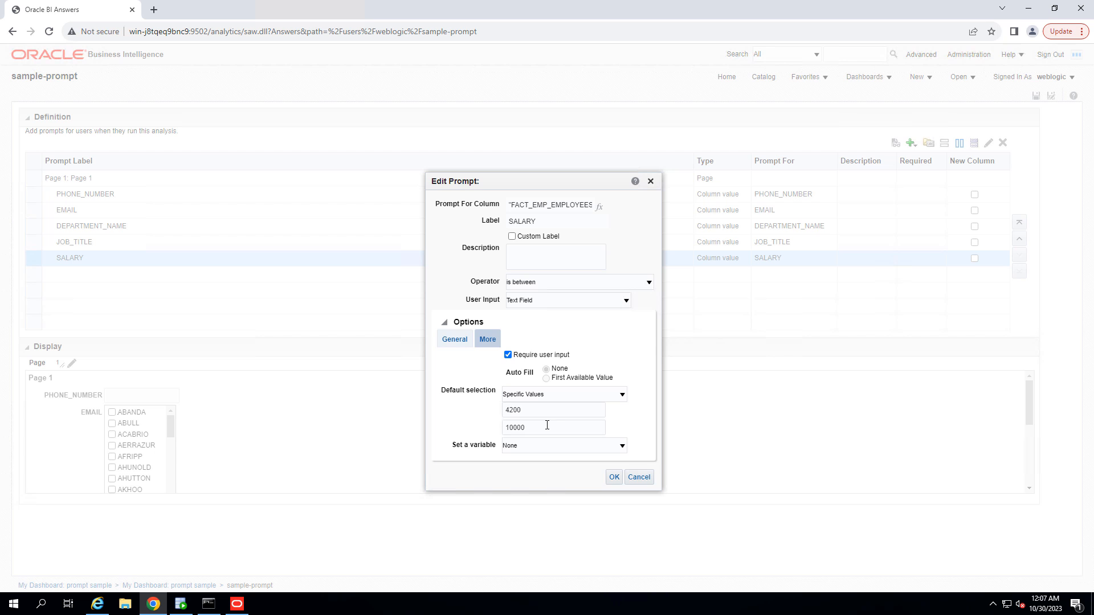
left_click(620, 482)
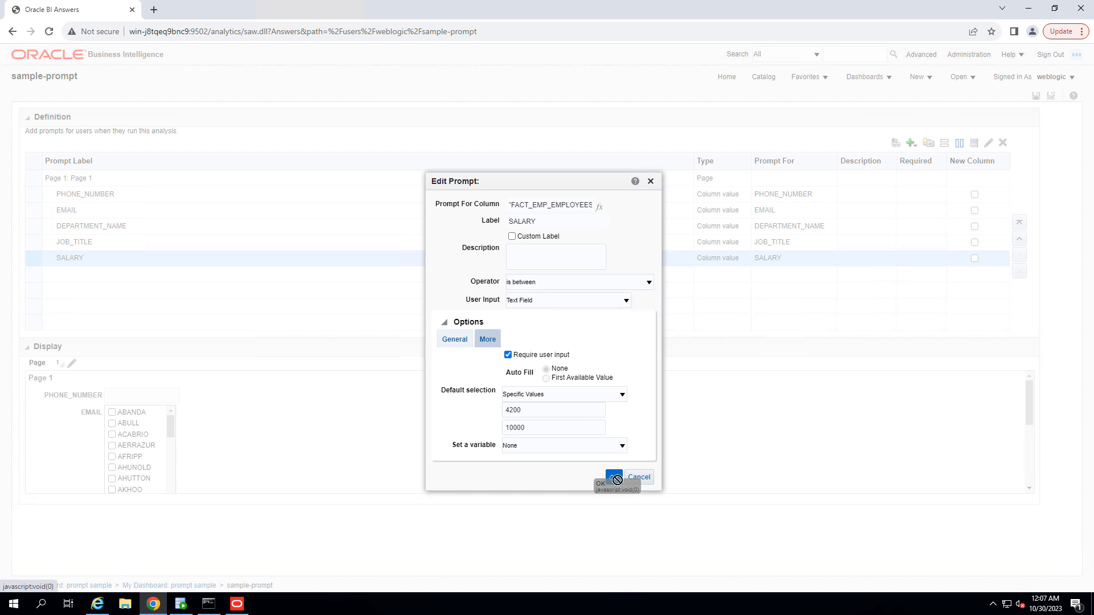
left_click(614, 480)
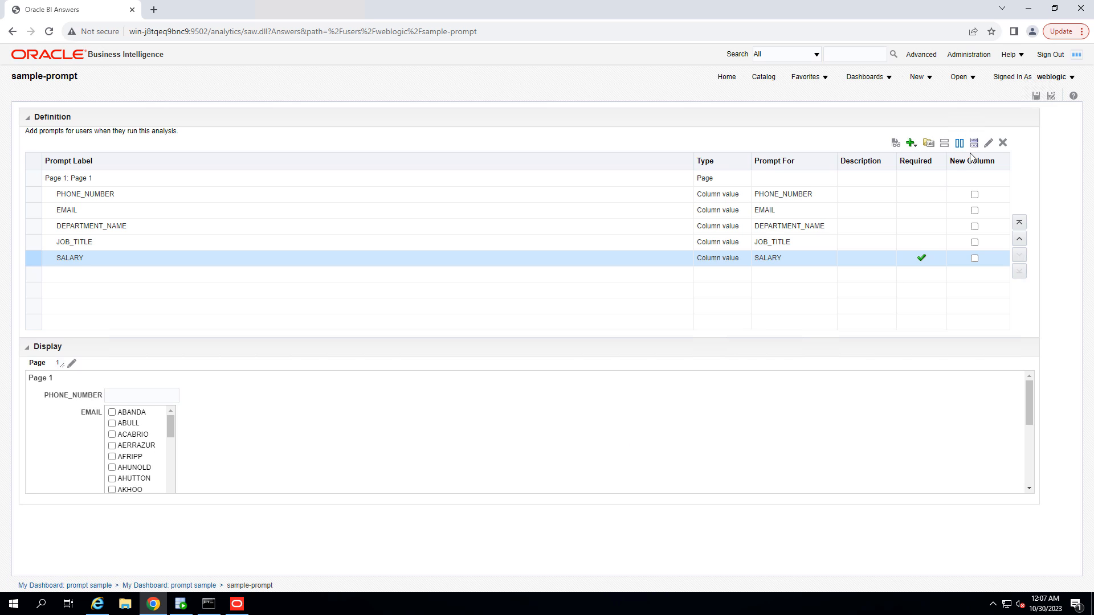
- Save the prompt and return to the prompt sample page of My Dashboard
left_click(1036, 98)
left_click(866, 76)
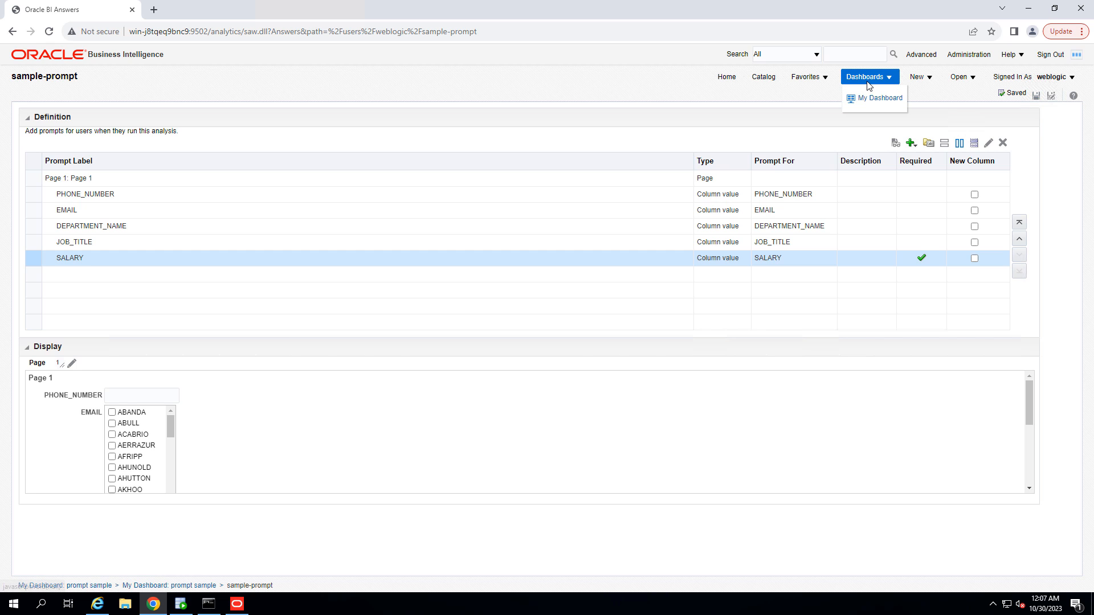
left_click(865, 99)
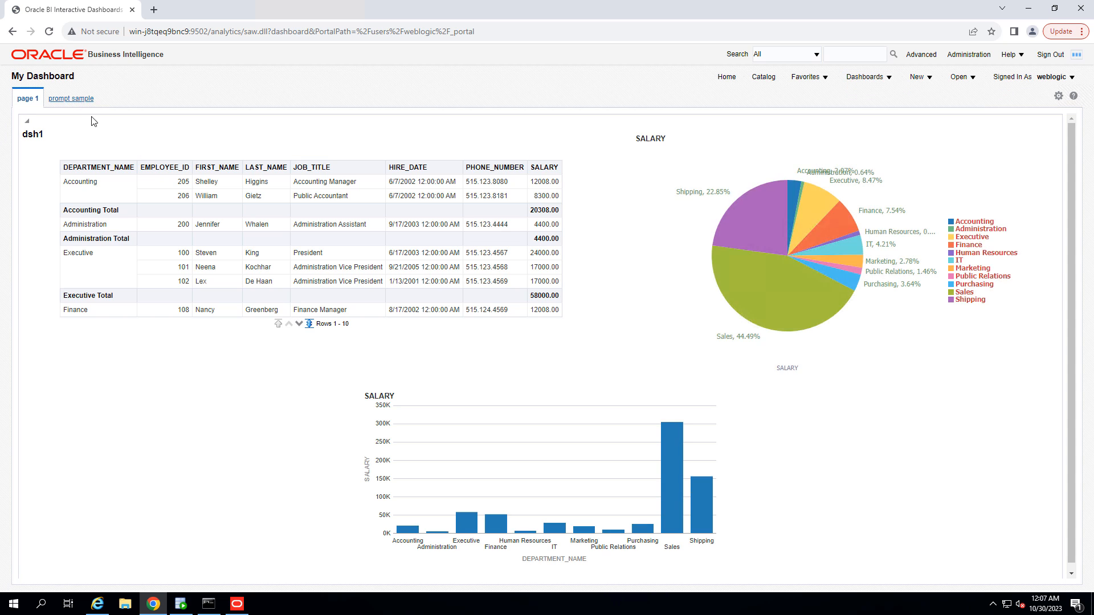
left_click(80, 99)
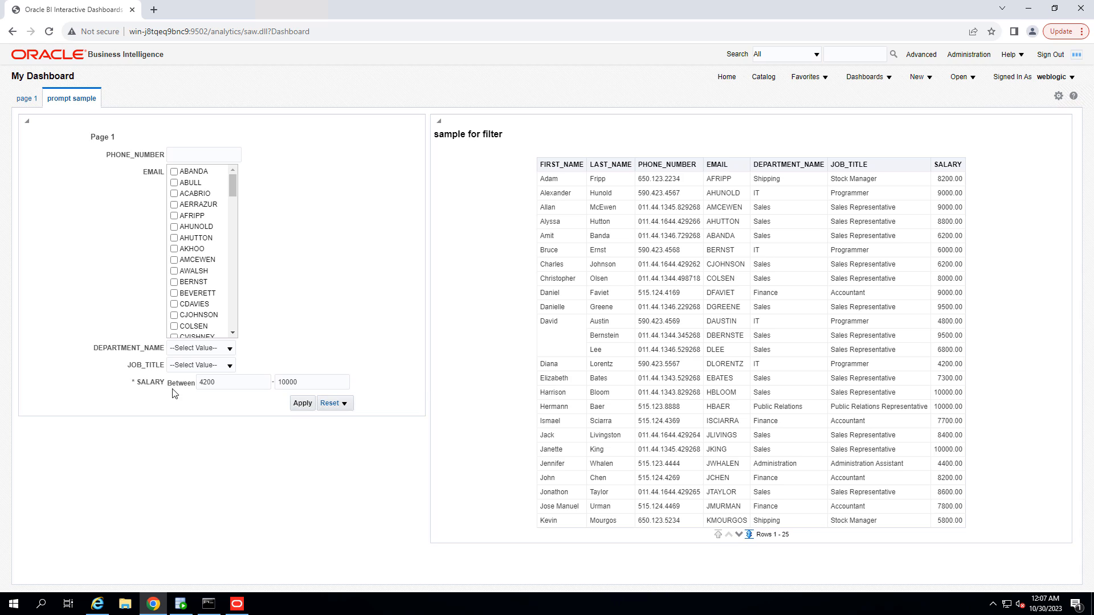
- Check the default SALARY limits on the dashboard page and apply the prompt to the table
double_click(220, 384)
double_click(282, 382)
left_click(149, 387)
left_click(302, 407)
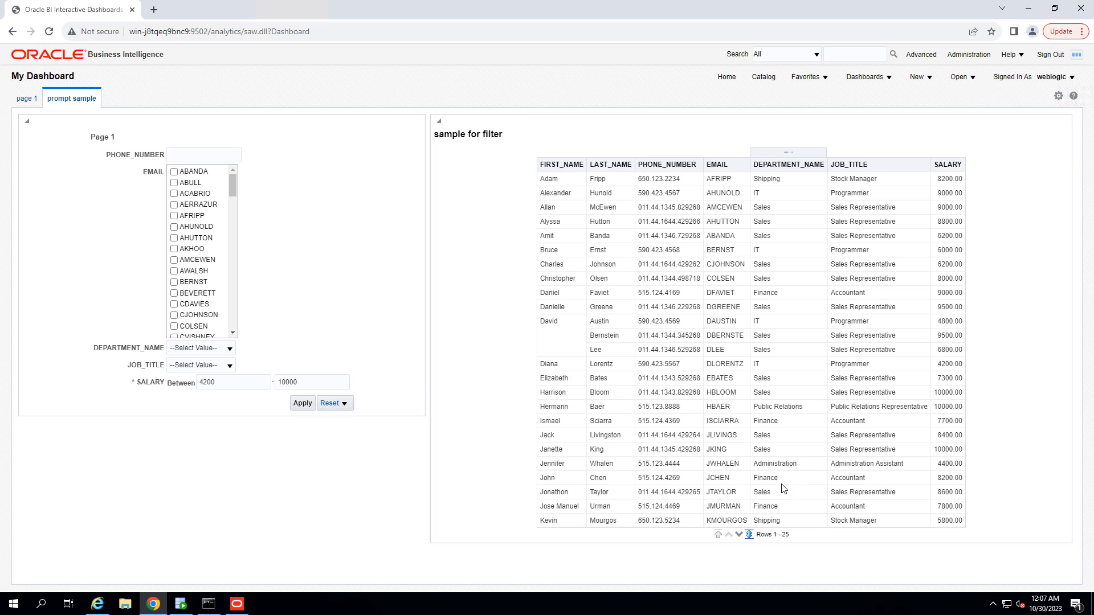
- Clear both SALARY limits to test the required-input setting
left_click(245, 383)
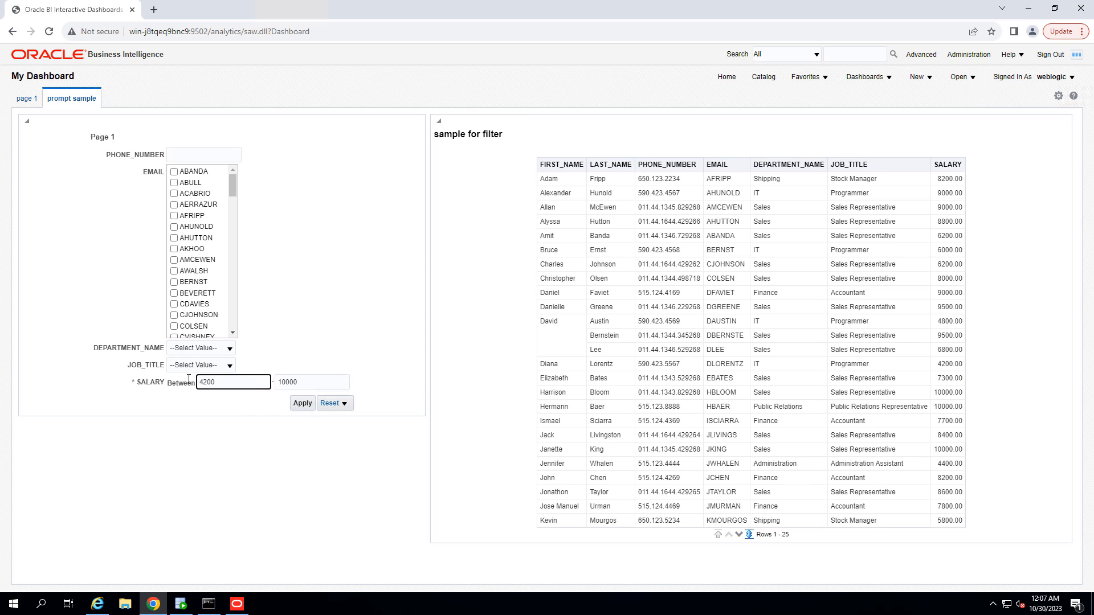
key("ctrl+a")
key("BackSpace")
key("Tab")
key("BackSpace")
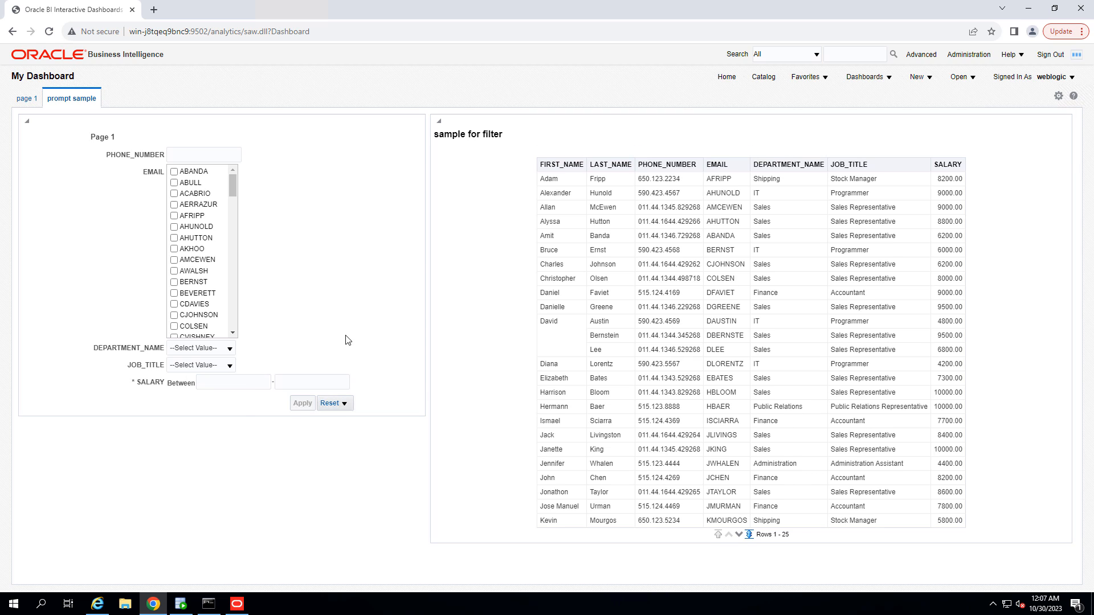
- Set the SALARY range to between 4000 and 30000 and apply the prompt
left_click(238, 383)
left_click(293, 383)
left_click(297, 407)
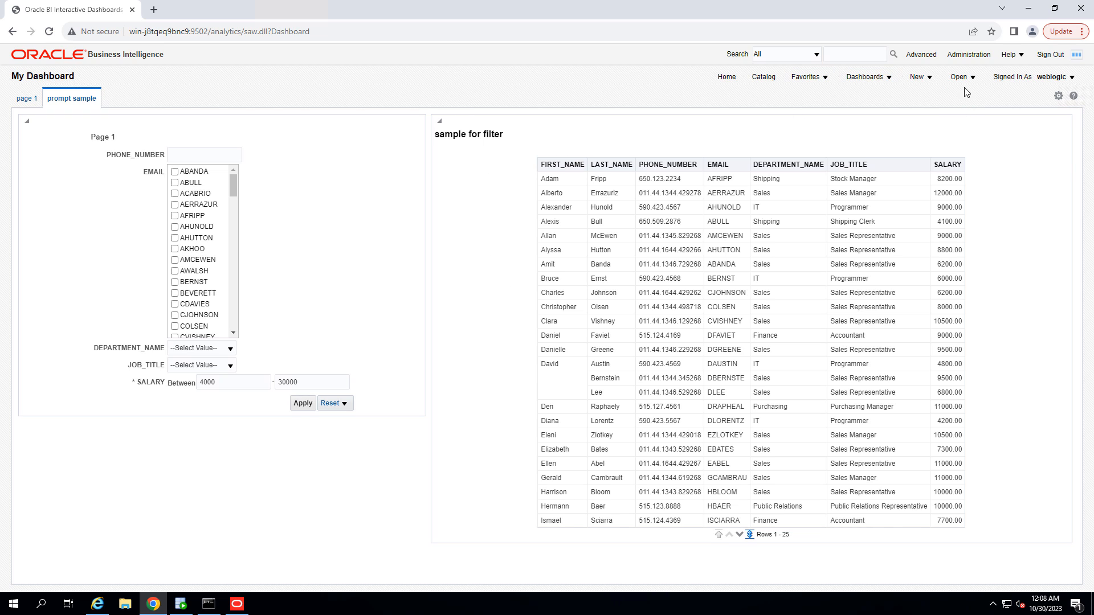
- Open Sample-prompt for editing from the dashboard page and inspect its prompts in the display preview
left_click(1058, 96)
left_click(965, 115)
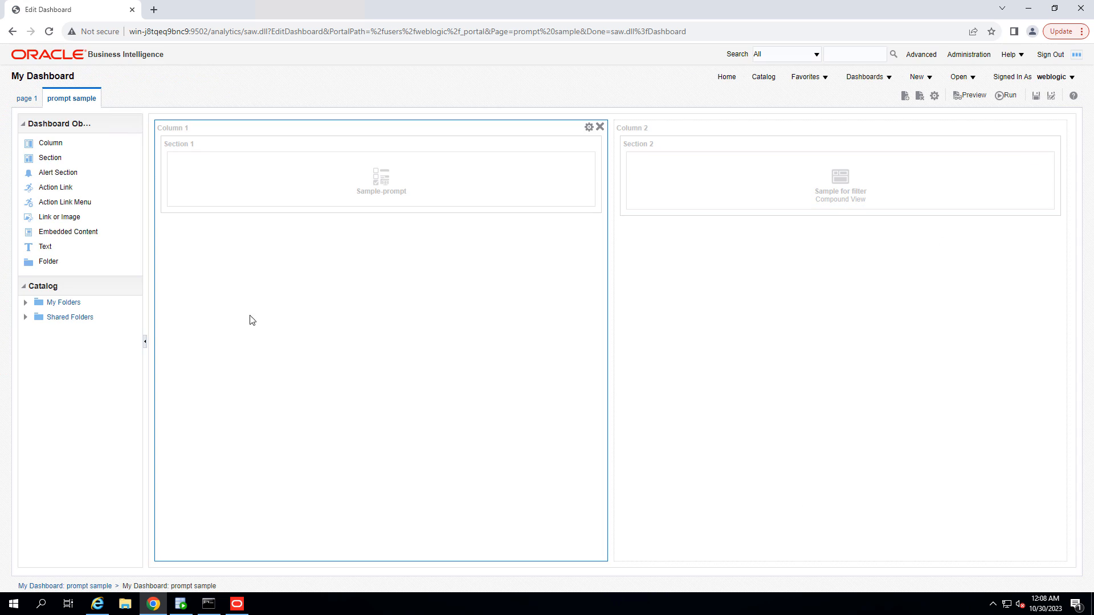
left_click(576, 161)
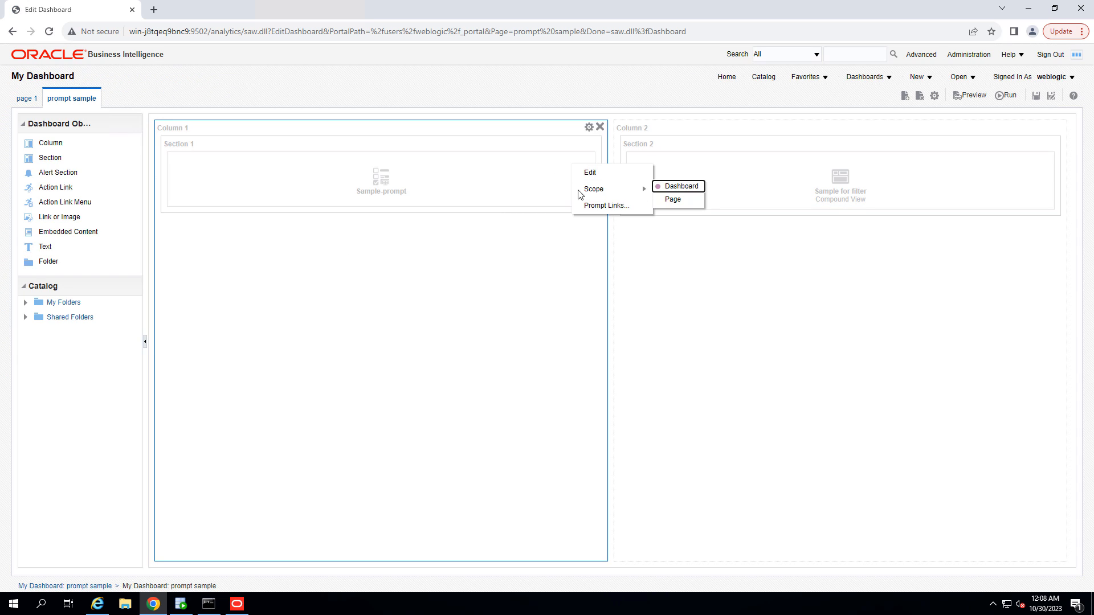
left_click(589, 172)
scroll(98, 445, "down", 2)
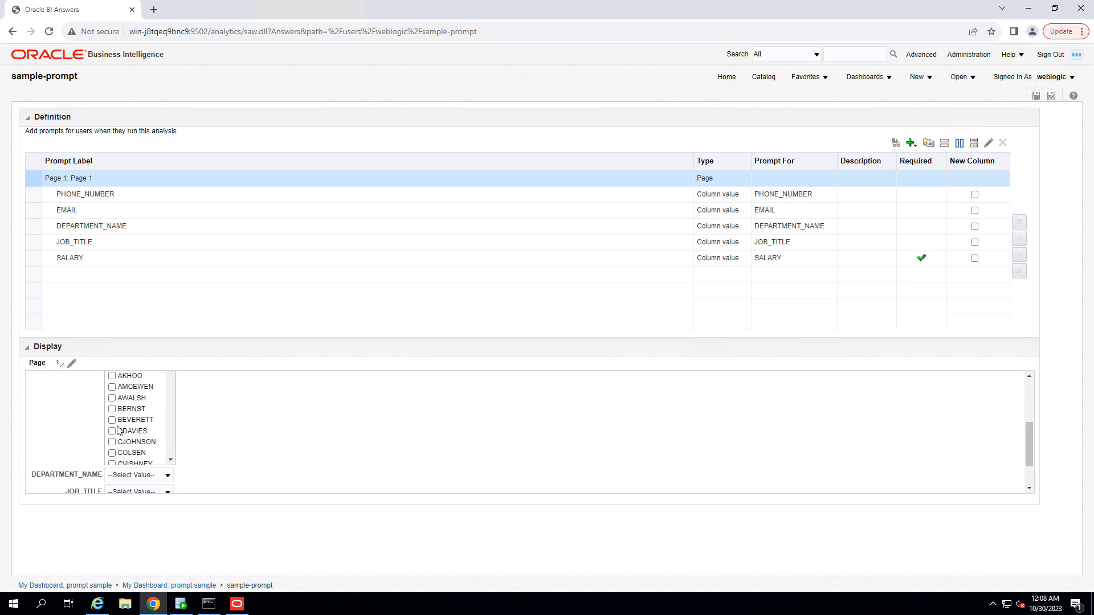
scroll(171, 427, "down", 2)
scroll(172, 424, "up", 2)
scroll(225, 427, "down", 1)
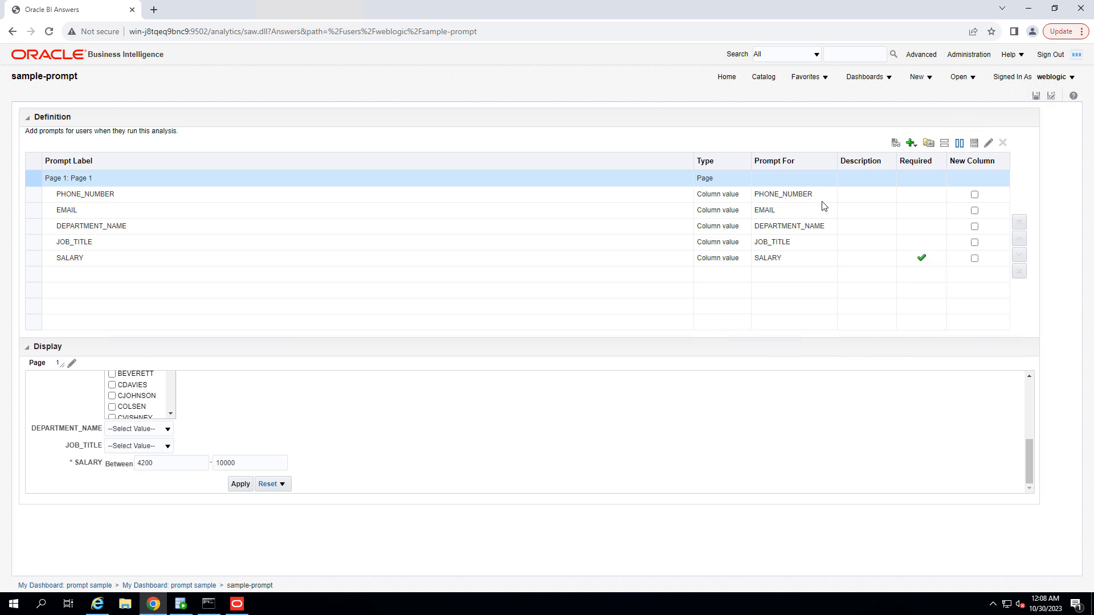
- Change the JOB_TITLE prompt's user input to Radio Buttons and check it in the display preview
left_click(802, 226)
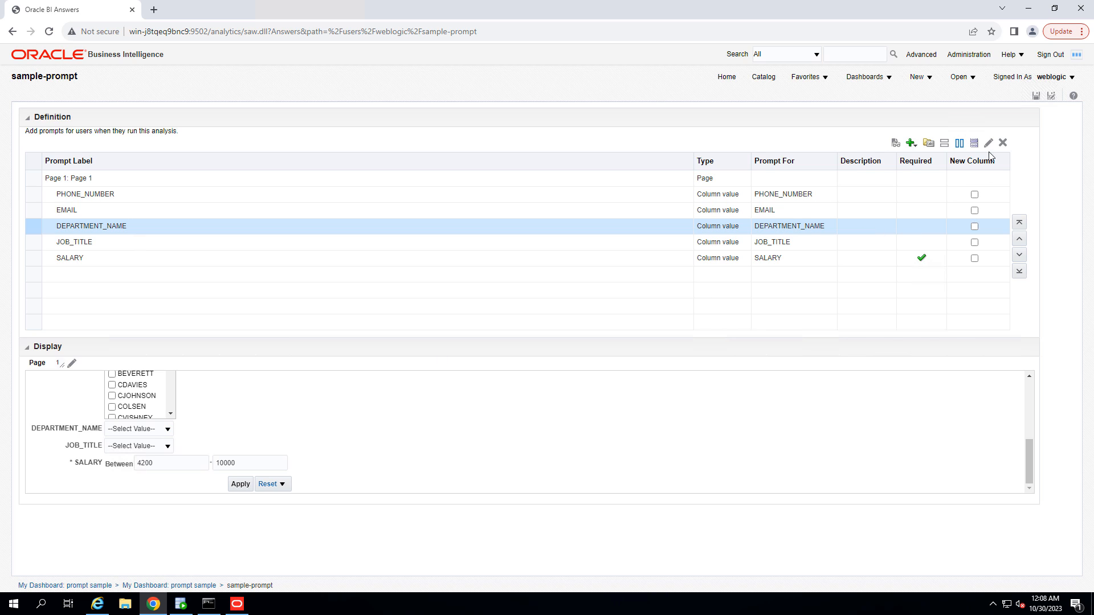
left_click(788, 243)
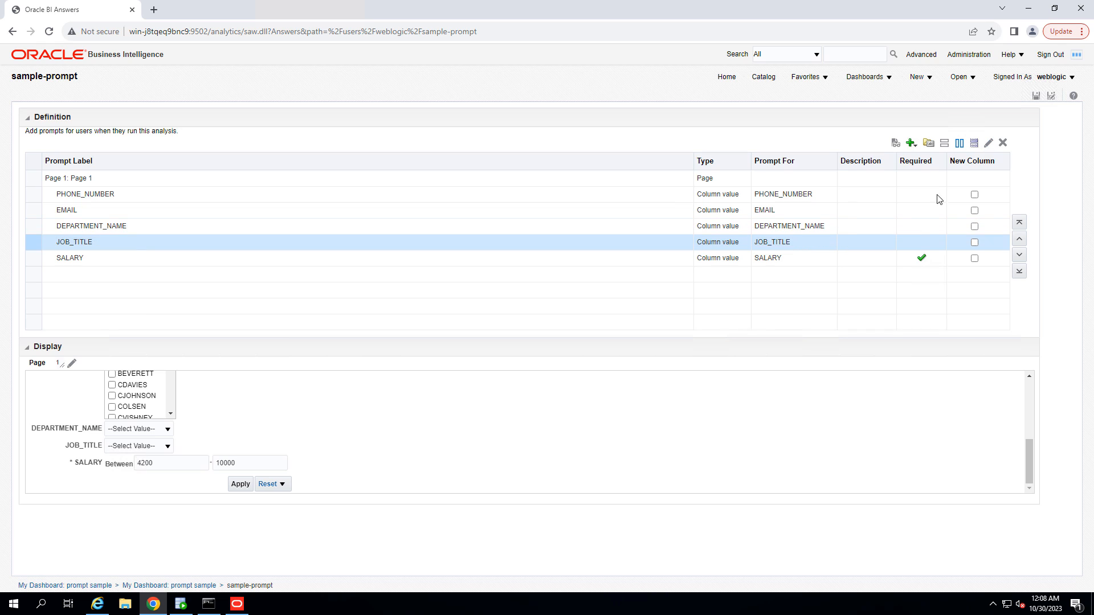
left_click(988, 143)
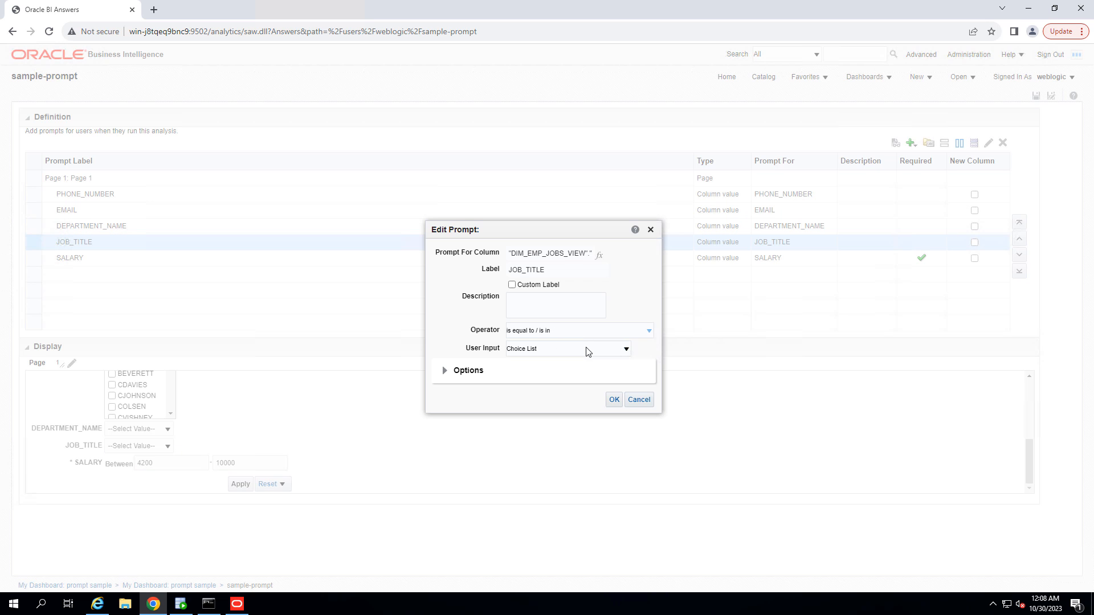
left_click(616, 354)
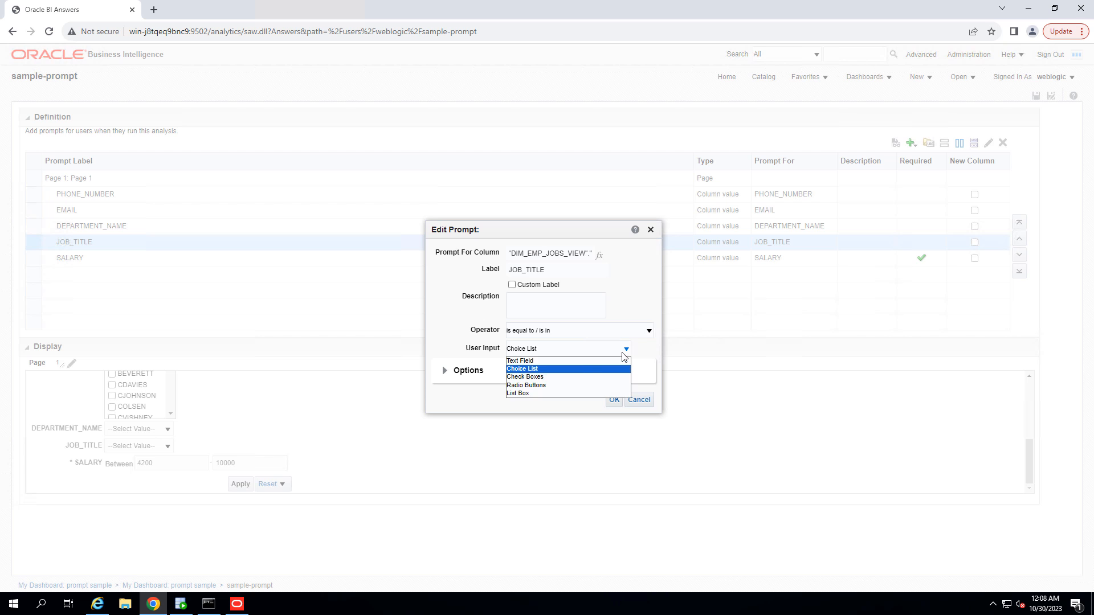
left_click(520, 390)
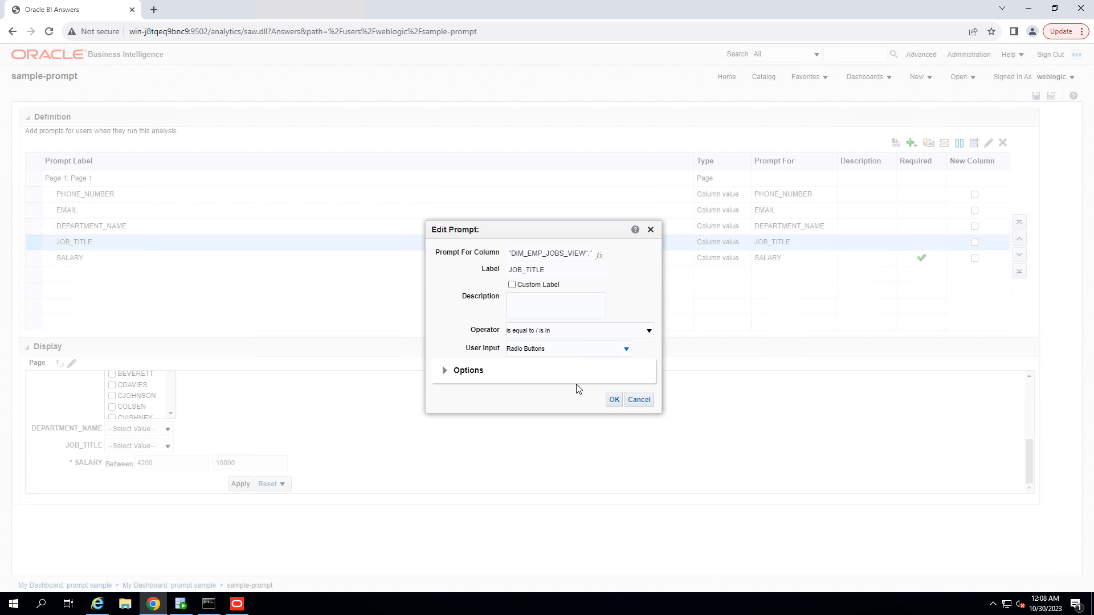
left_click(613, 399)
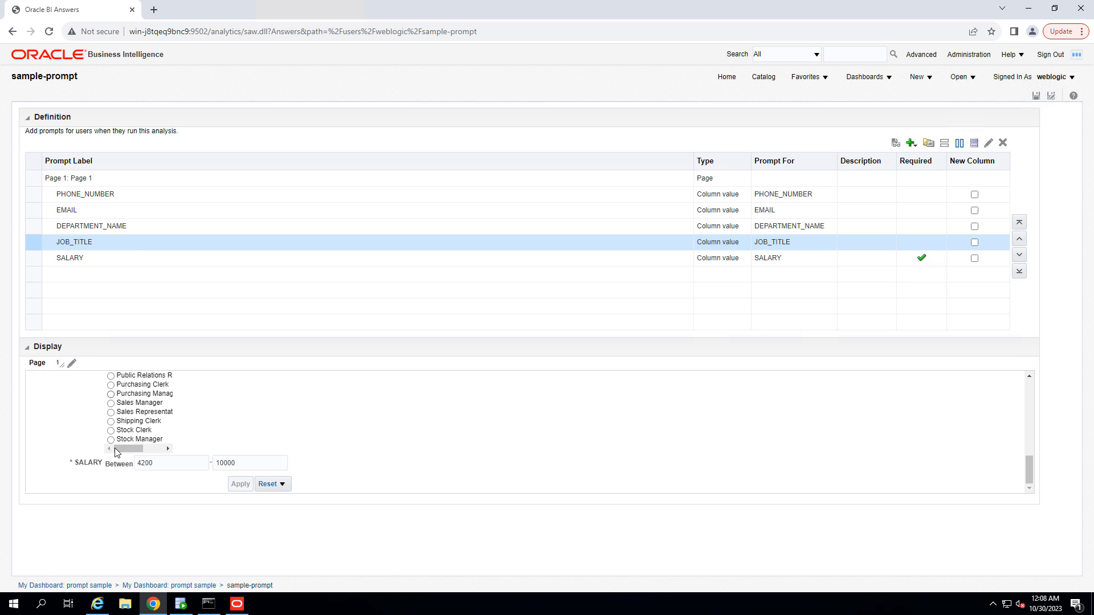
scroll(626, 393, "down", 1)
scroll(627, 392, "down", 2)
scroll(627, 392, "up", 1)
scroll(626, 392, "down", 2)
- Save the changed JOB_TITLE prompt and show it on the prompt sample page of My Dashboard
left_click(1036, 95)
left_click(866, 77)
left_click(865, 101)
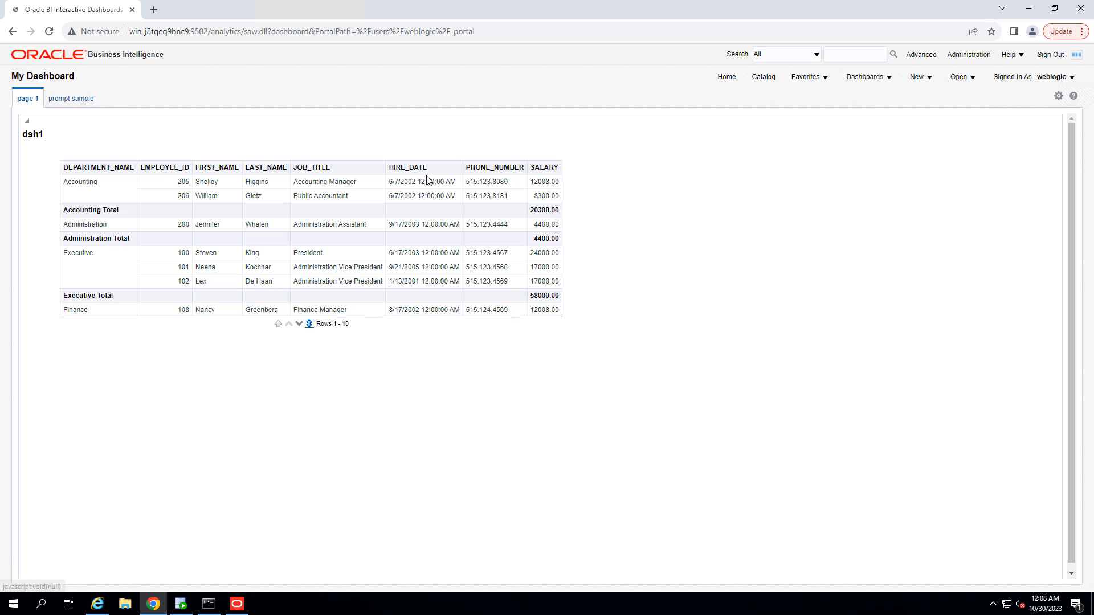
left_click(89, 102)
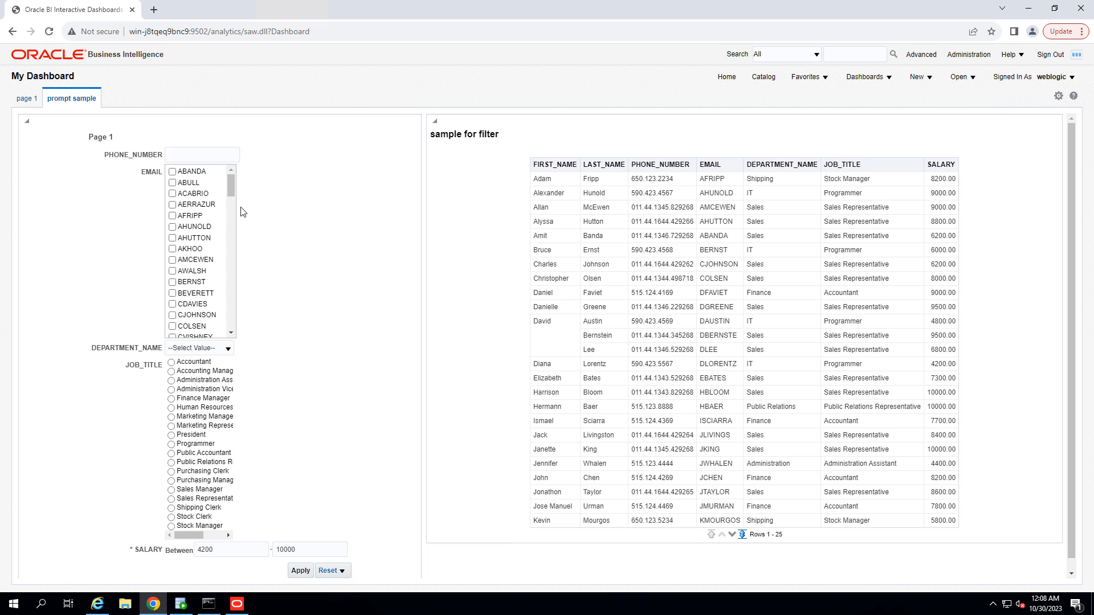
- Select Accounting as the DEPARTMENT_NAME and switch it to Benefits to compare the JOB_TITLE options for each
left_click(228, 348)
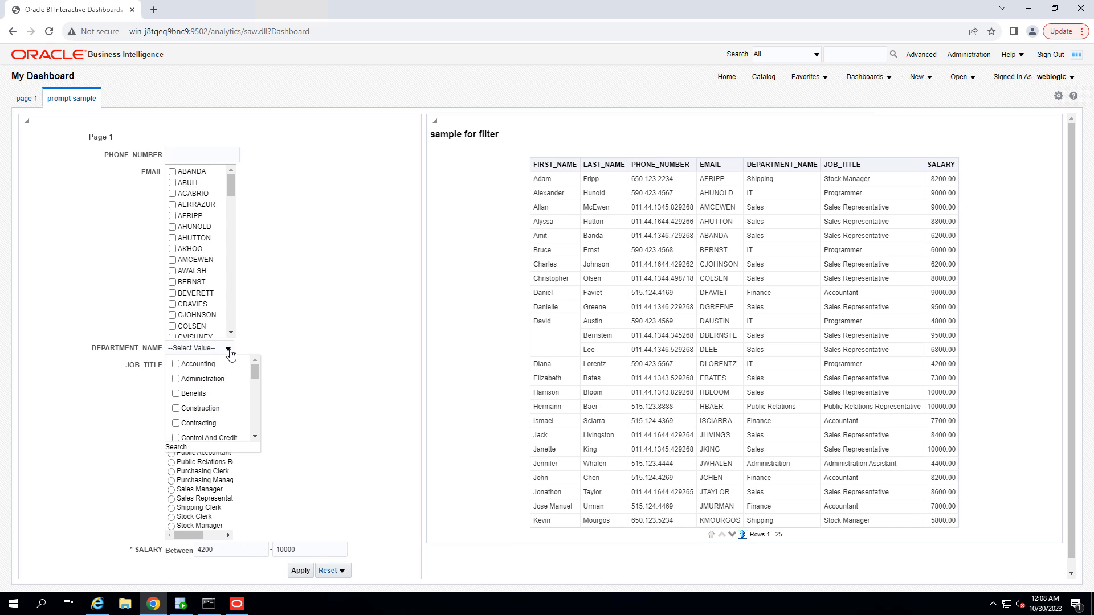
left_click(175, 365)
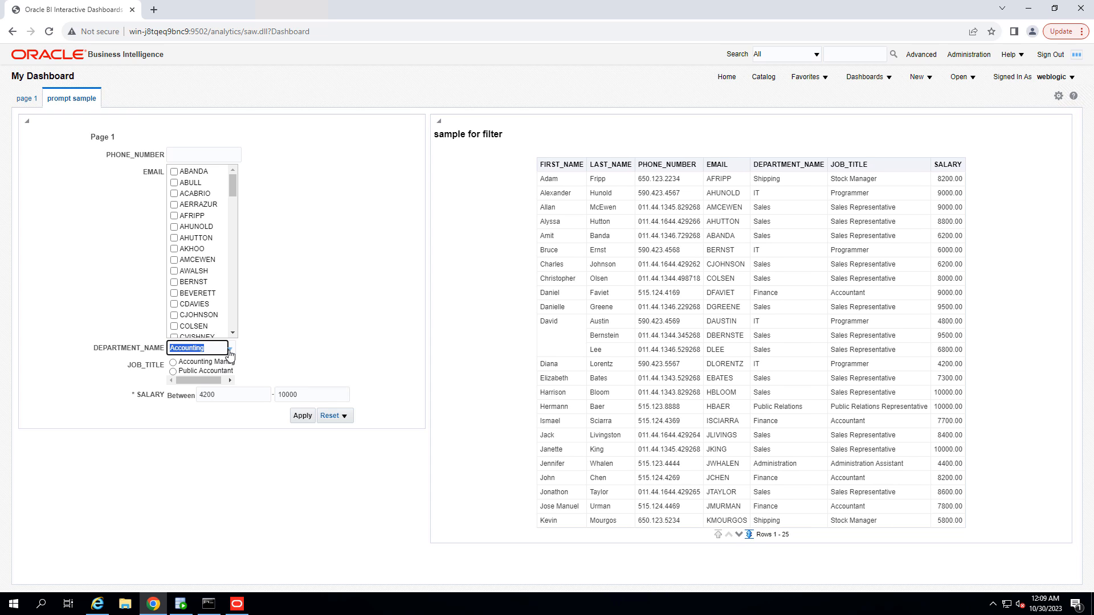
left_click(229, 352)
left_click(178, 394)
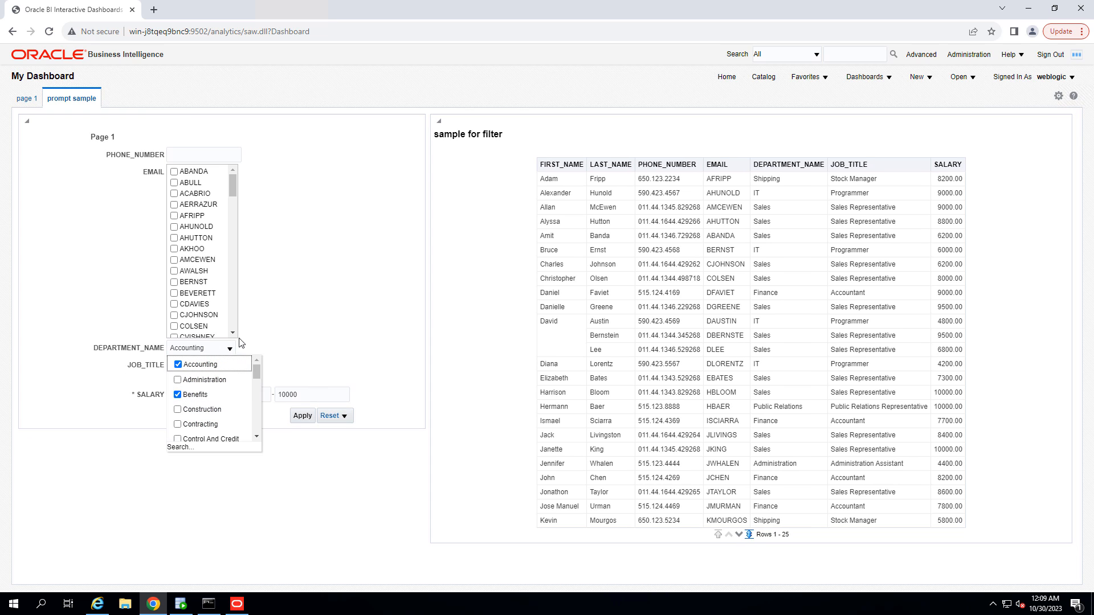
left_click(210, 364)
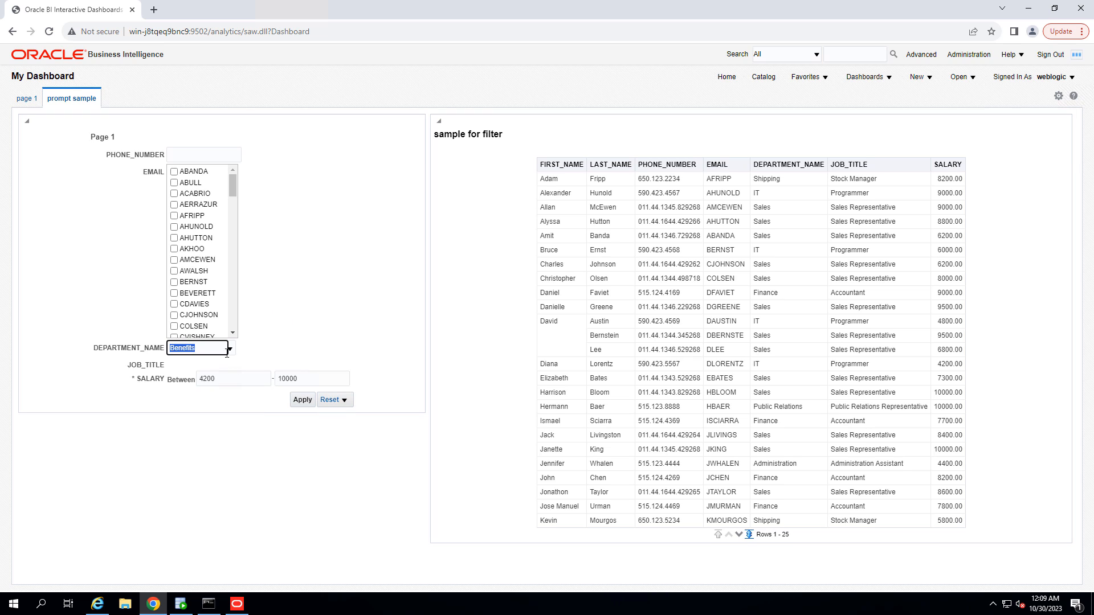
left_click(192, 366)
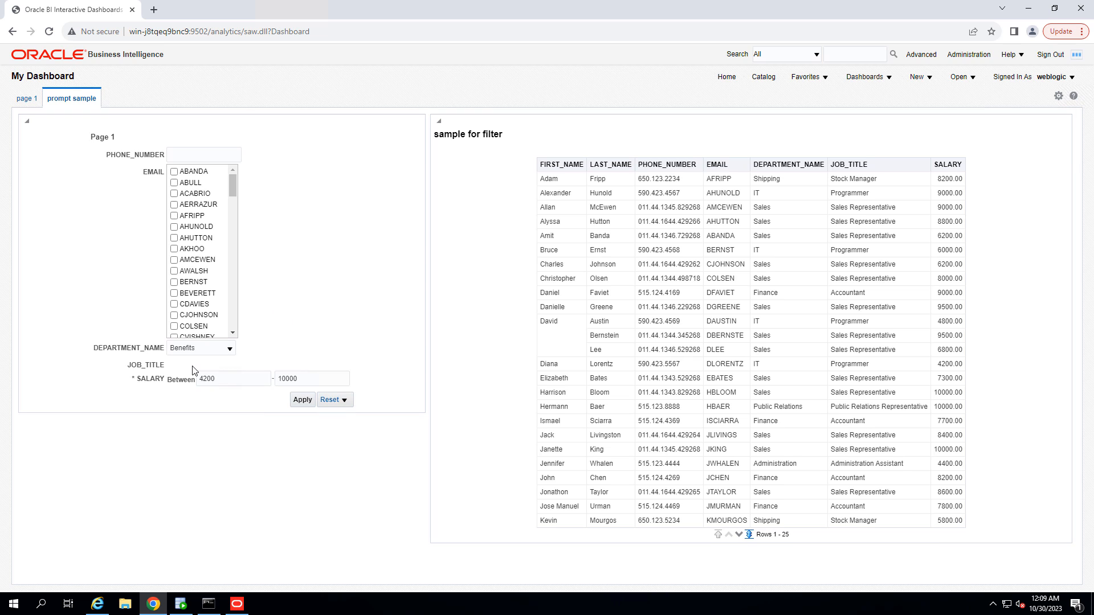
- Add Accounting, Construction, IT, IT Helpdesk, IT Support, Marketing and Payroll to Benefits in the DEPARTMENT_NAME prompt
left_click(230, 348)
left_click(177, 409)
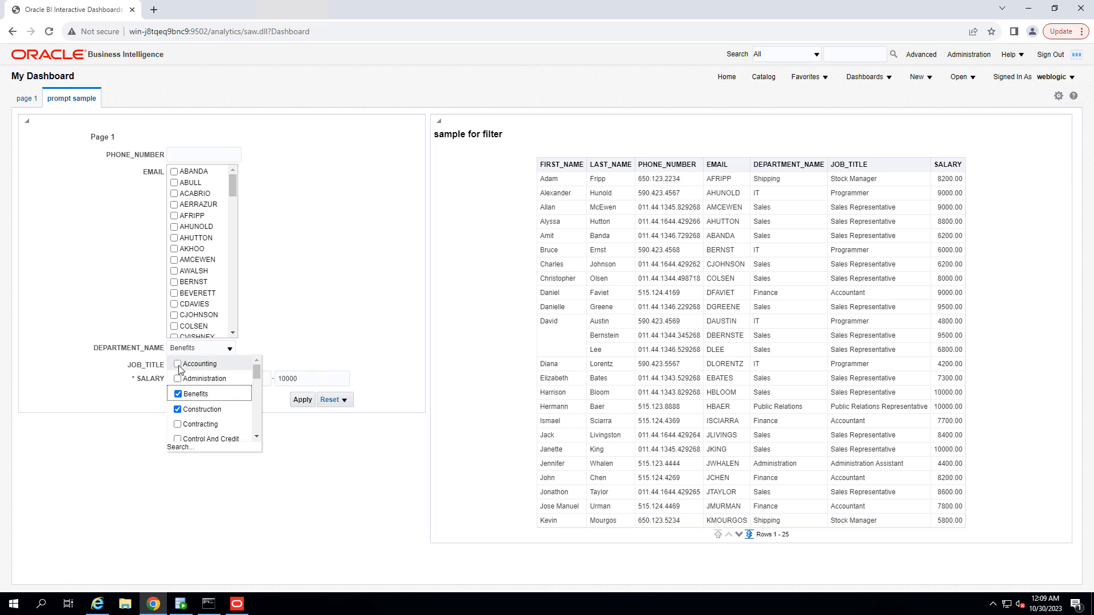
left_click(181, 363)
scroll(245, 396, "down", 3)
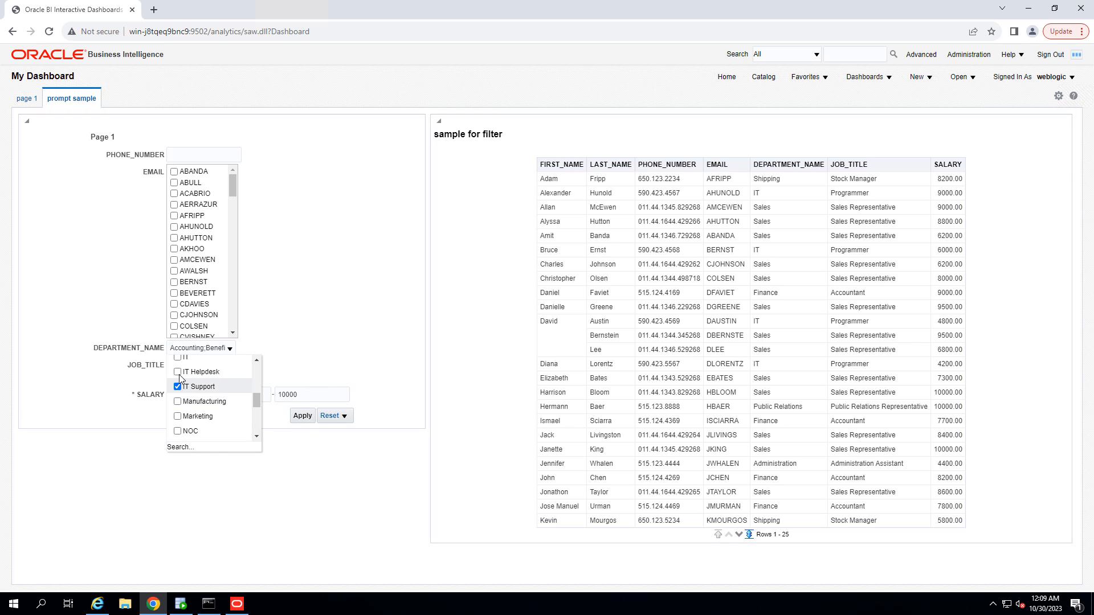
left_click(179, 373)
left_click(179, 359)
scroll(202, 411, "down", 1)
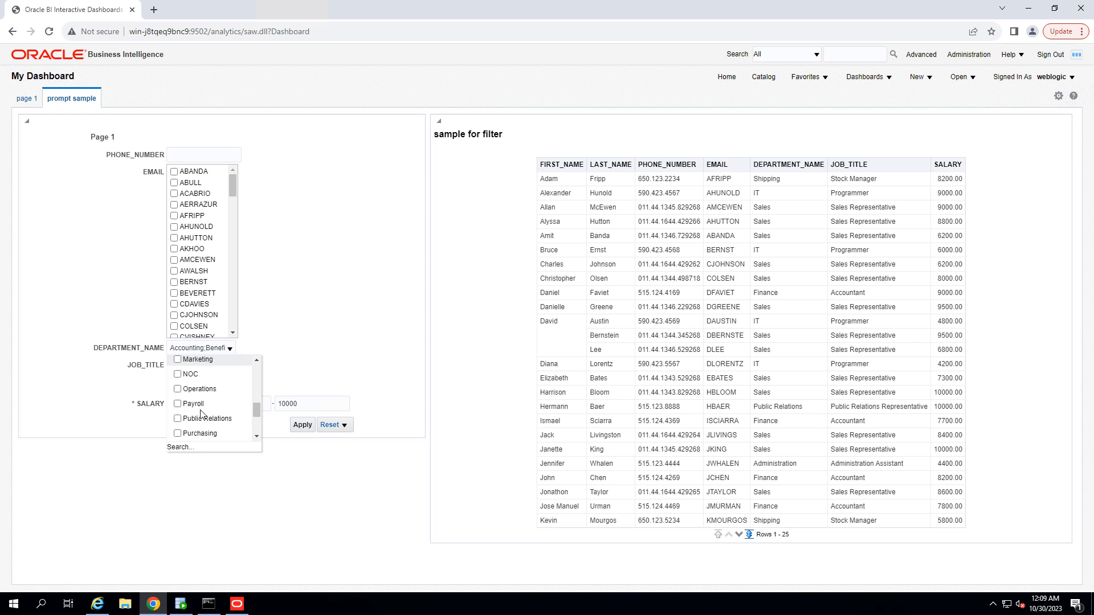
scroll(183, 402, "down", 2)
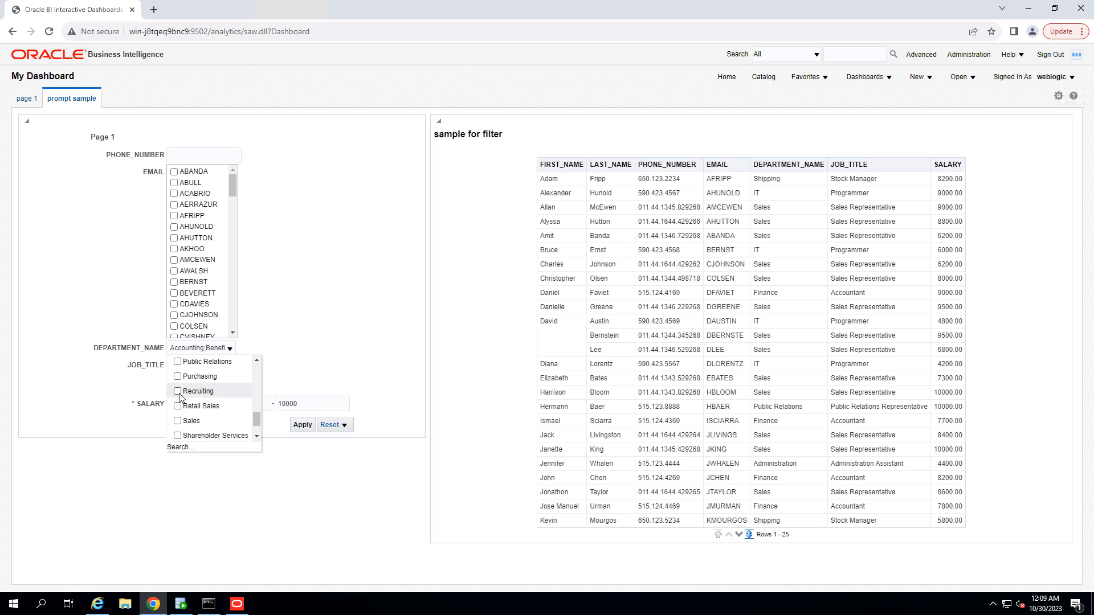
scroll(179, 397, "up", 2)
left_click(177, 359)
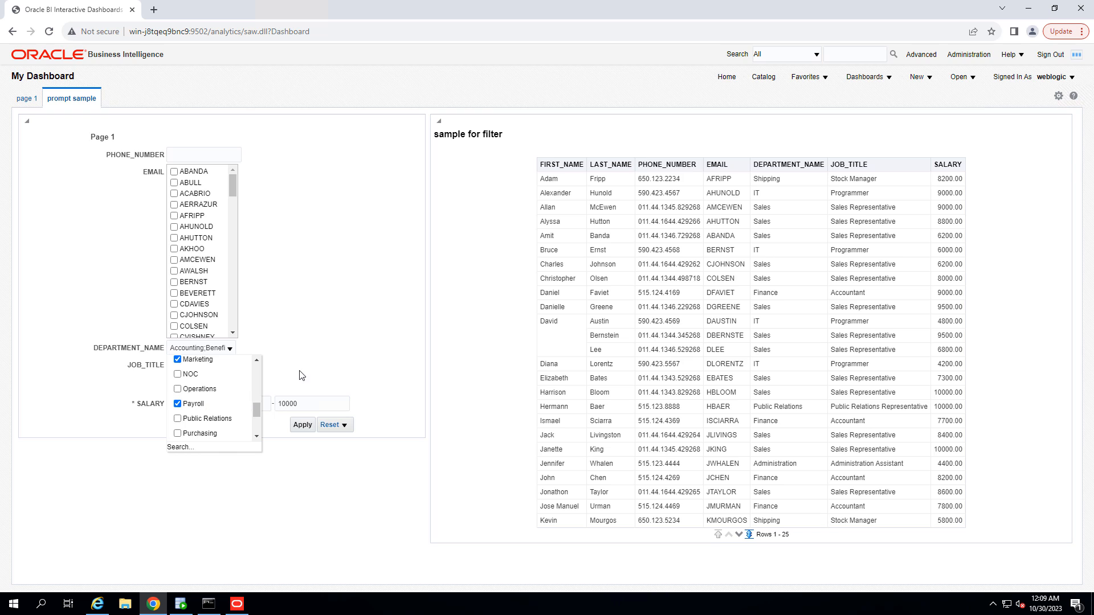
- Choose Marketing Manager as the JOB_TITLE for the selected departments and apply the prompt values to the report
left_click(324, 347)
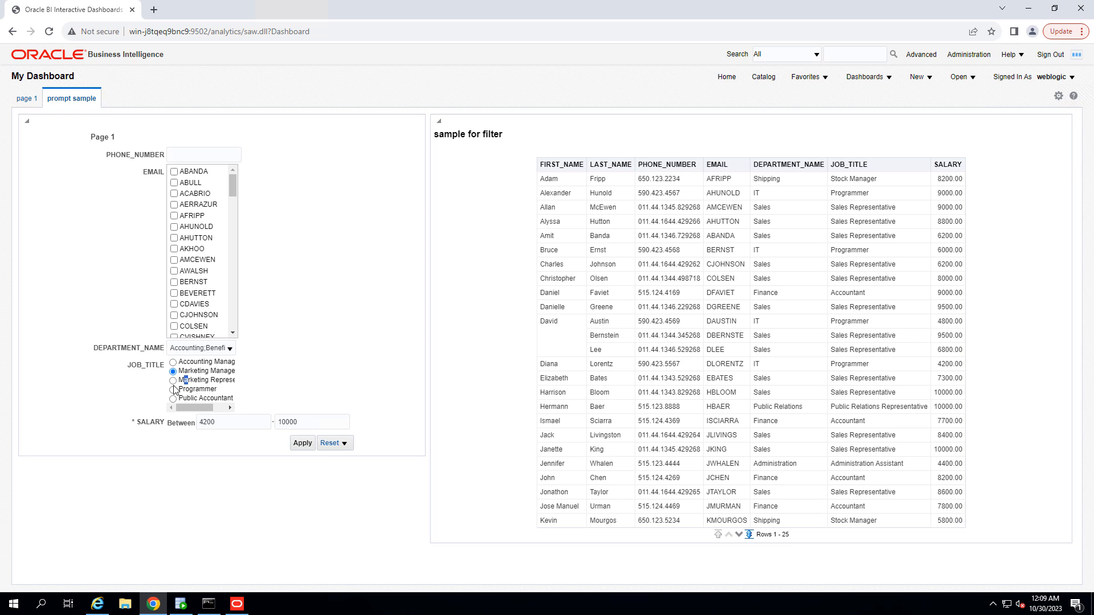
left_click(302, 443)
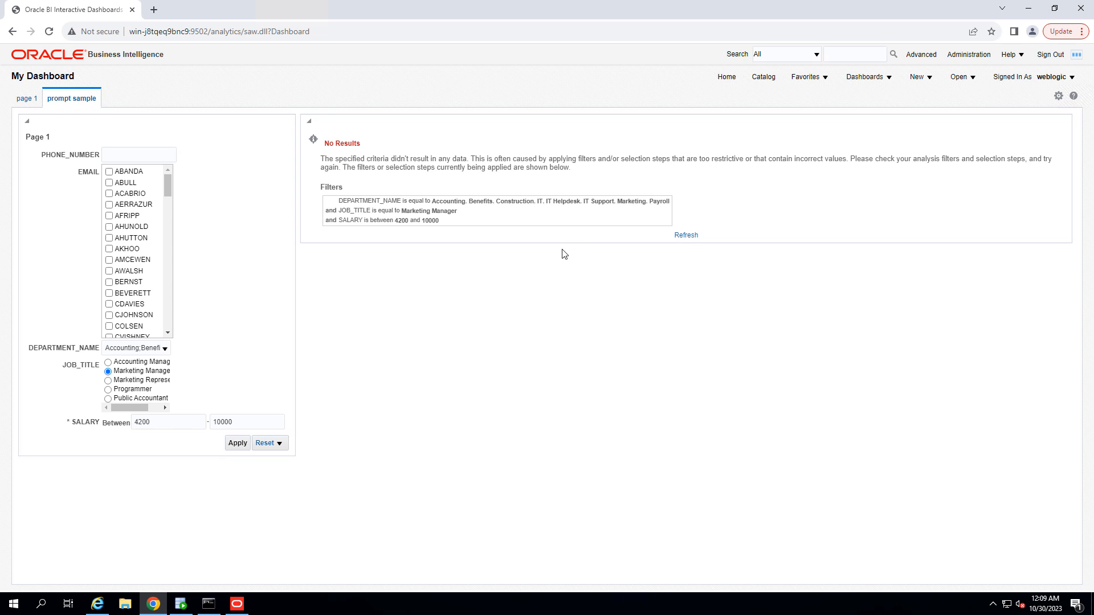
- Set the SALARY prompt's range between 0 and 100000 and apply it to the report
double_click(182, 424)
type("0")
left_click(241, 425)
type("0")
left_click(237, 443)
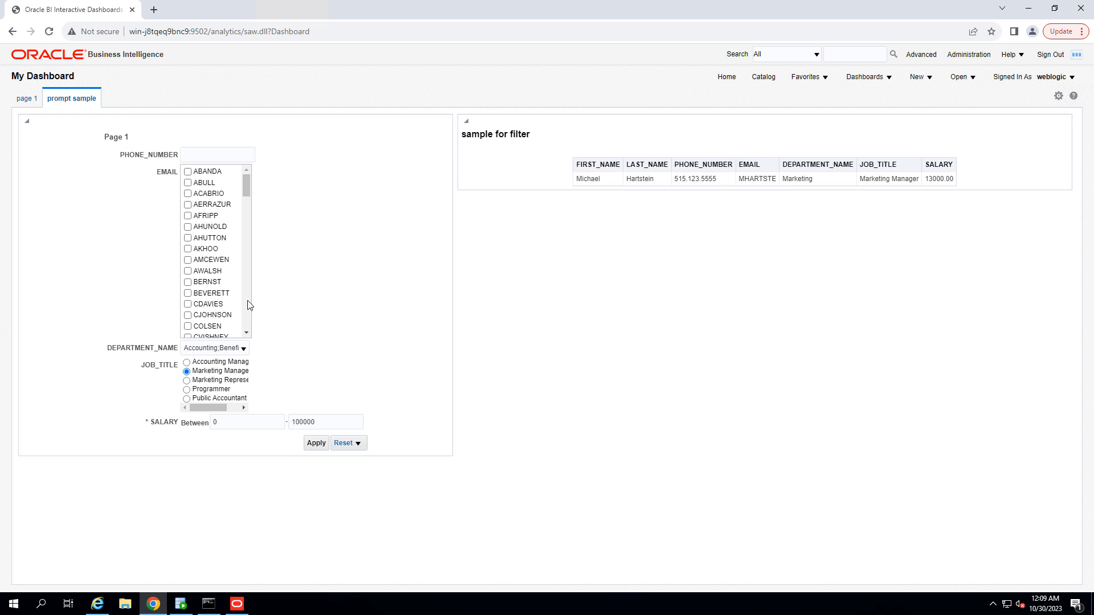
scroll(247, 300, "down", 5)
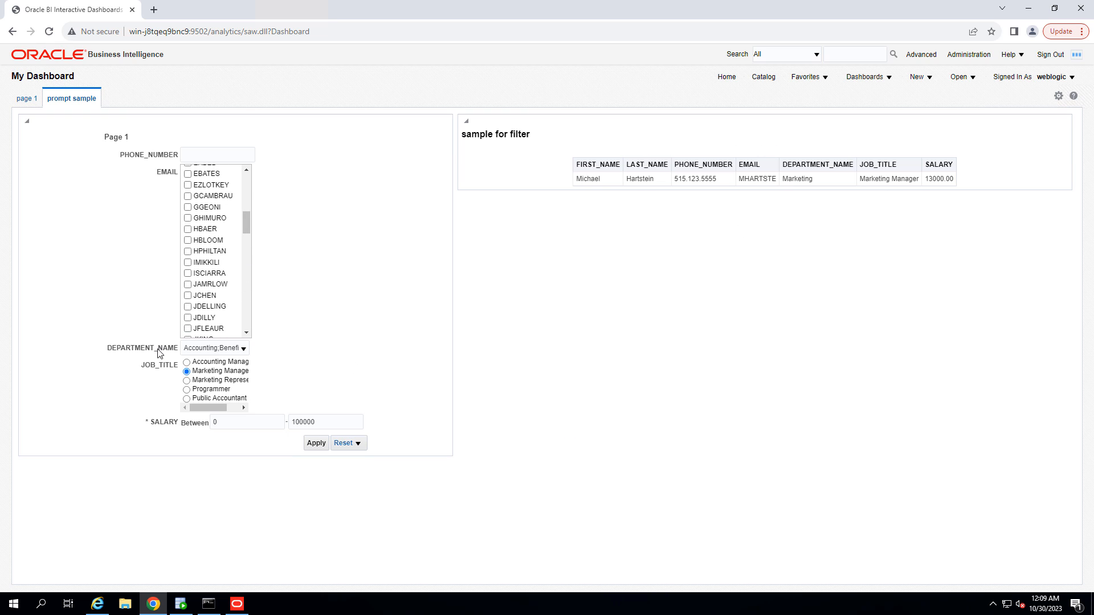